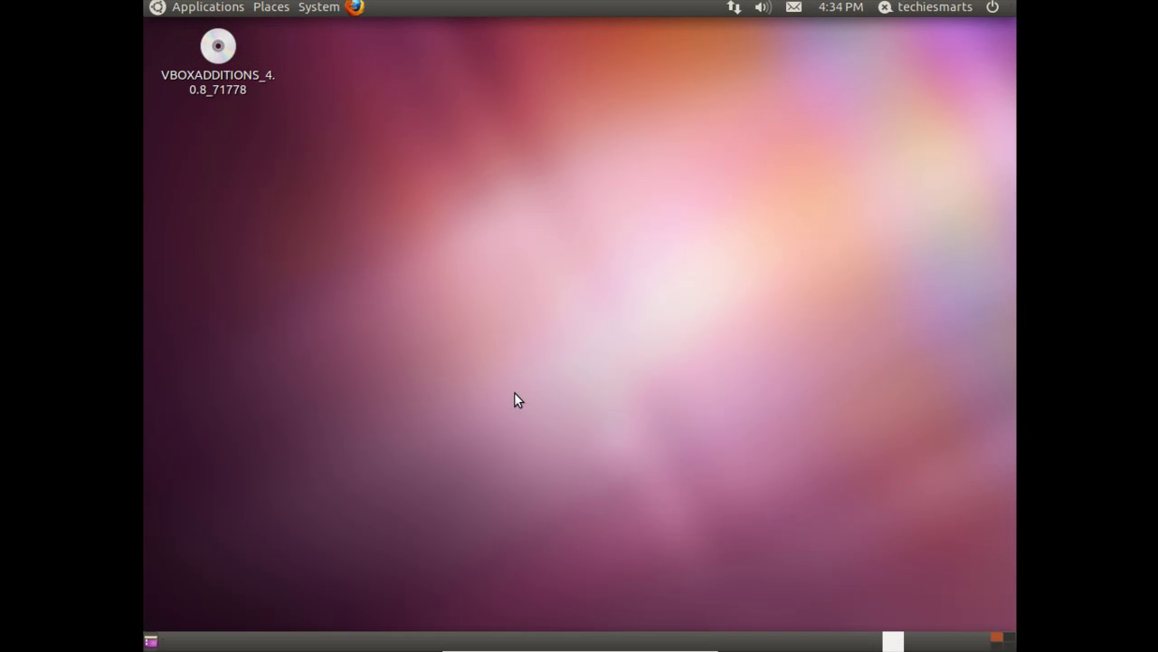
- Open Gwibber's Broadcast Accounts, add a Twitter account and bring up its authorization sign-in page
click(897, 14)
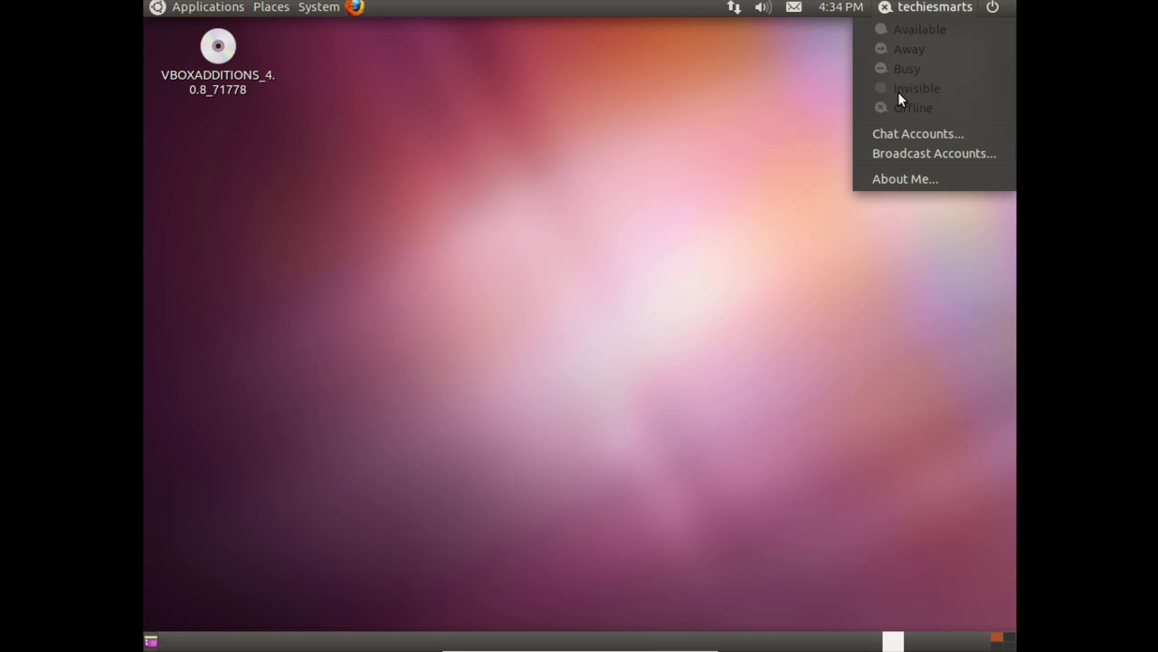
click(898, 152)
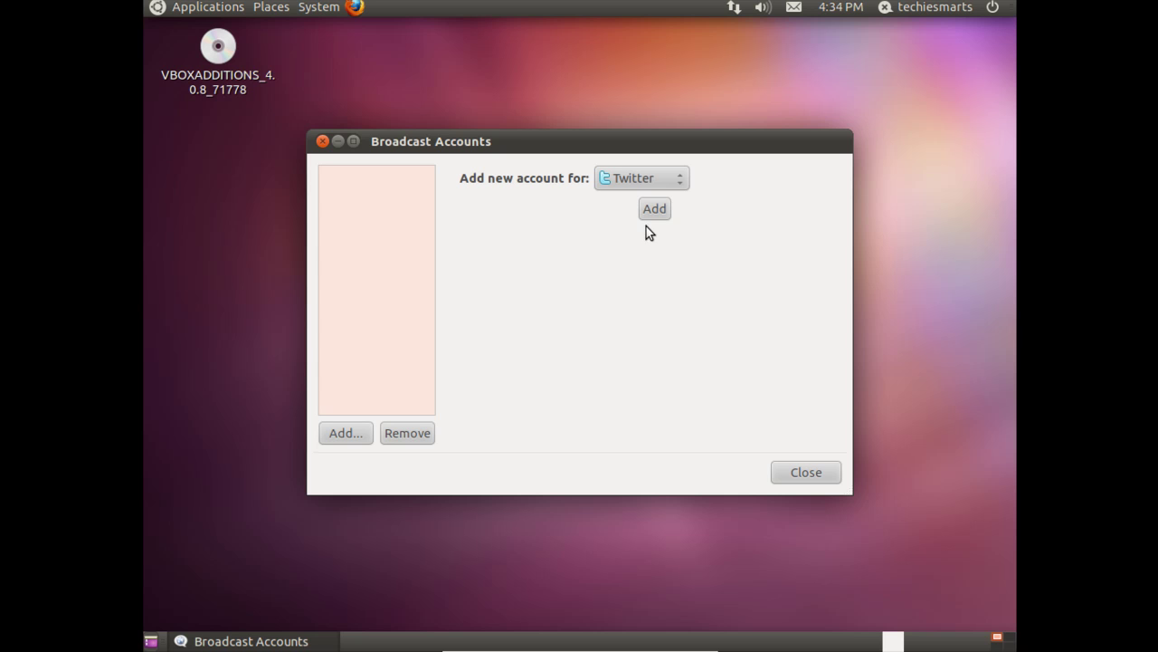
click(655, 209)
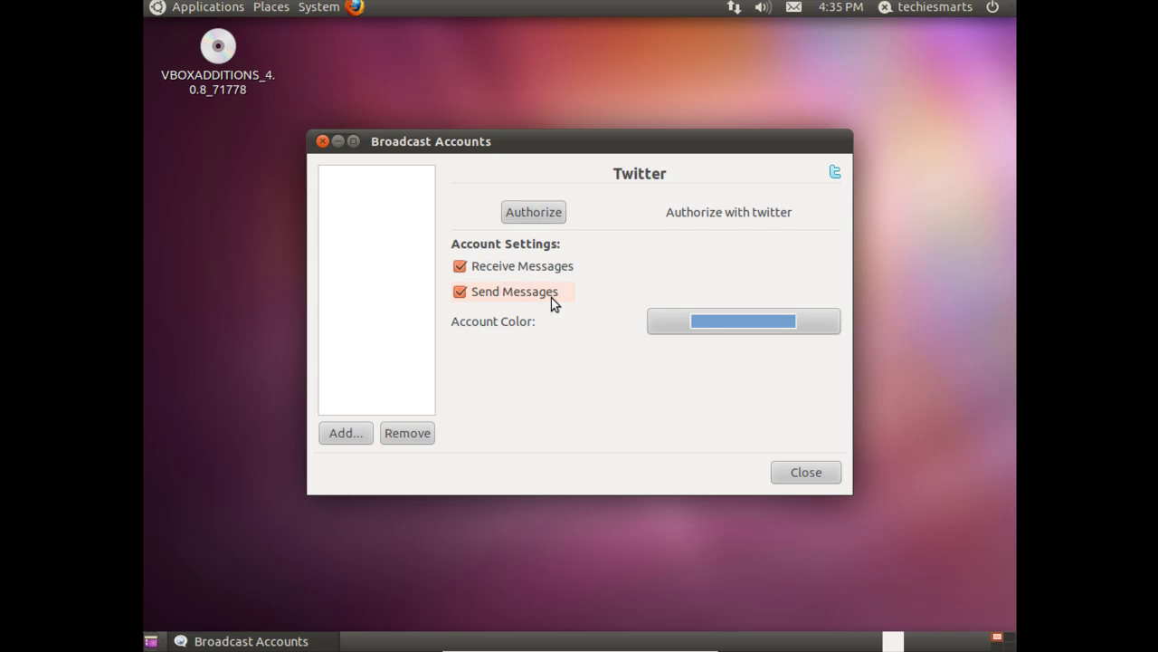
click(538, 212)
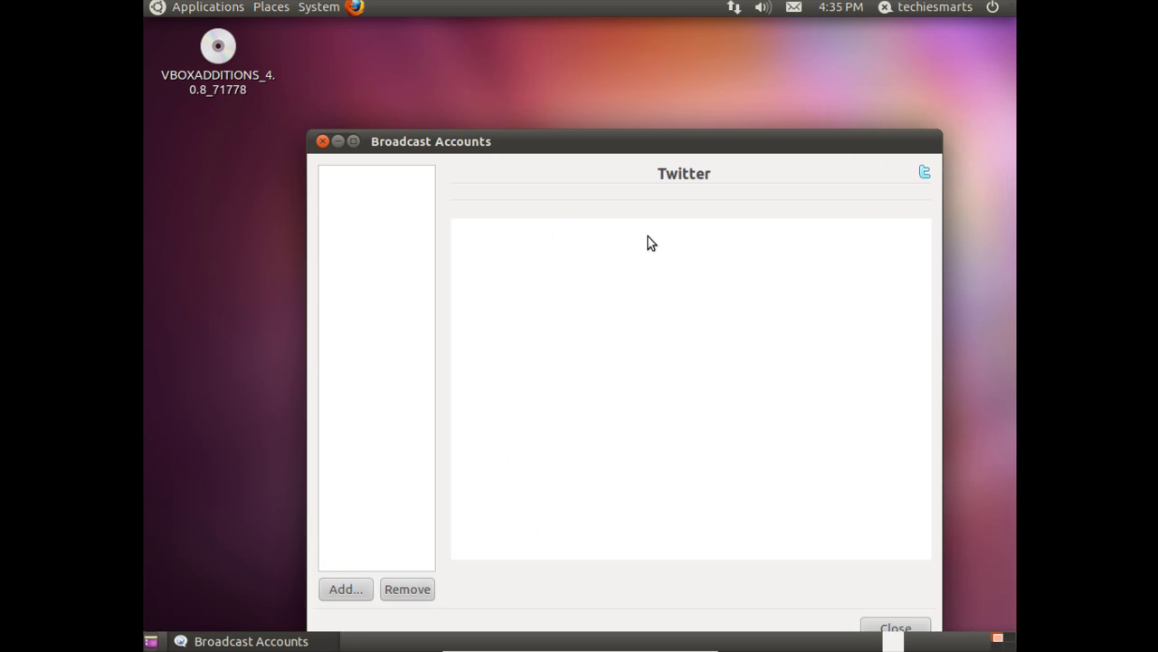
drag(646, 145, 613, 73)
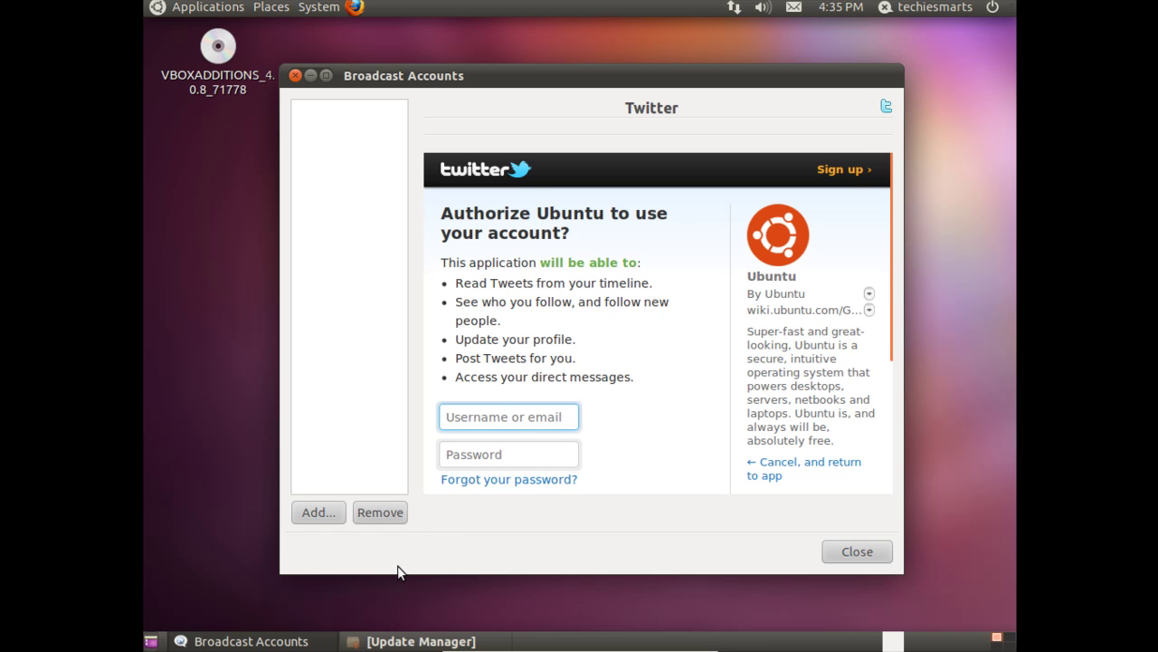
- Close Update Manager, sign in to Twitter to authorize Ubuntu, then close Broadcast Accounts
click(416, 640)
click(785, 579)
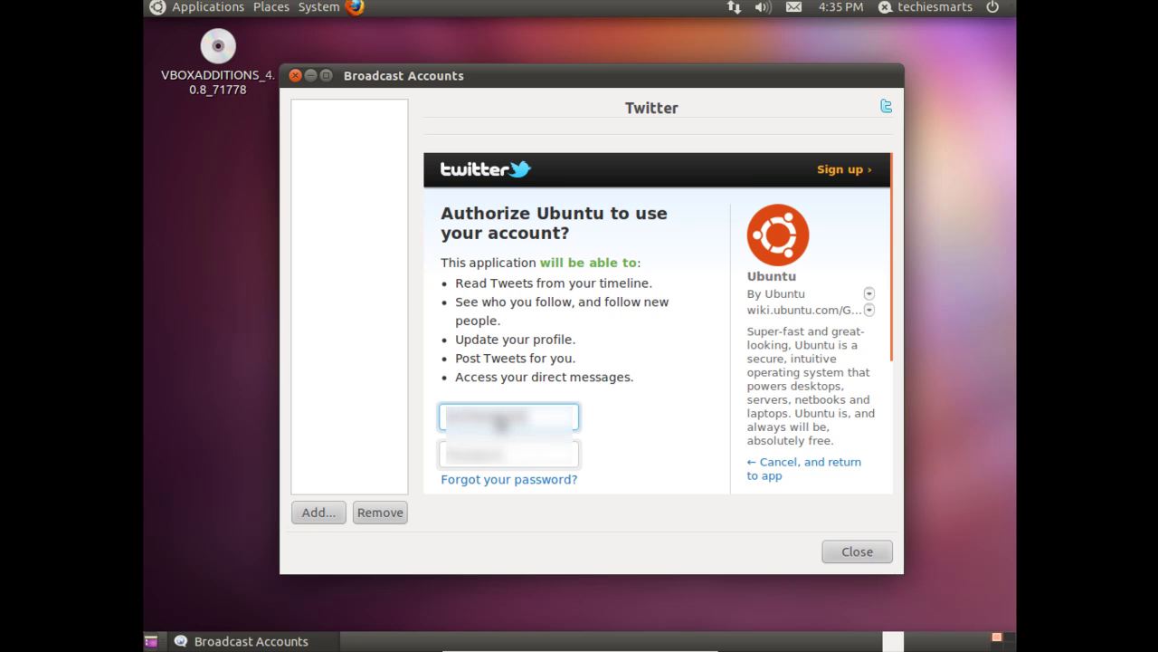
key(Tab)
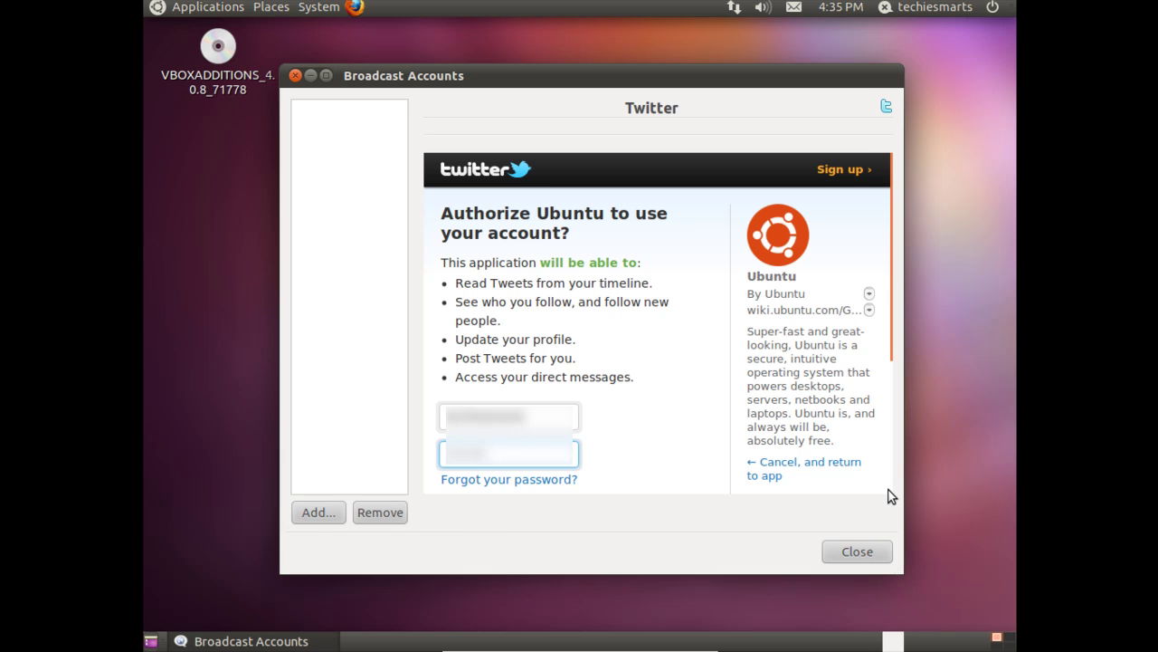
scroll(892, 382, down, 3)
click(506, 371)
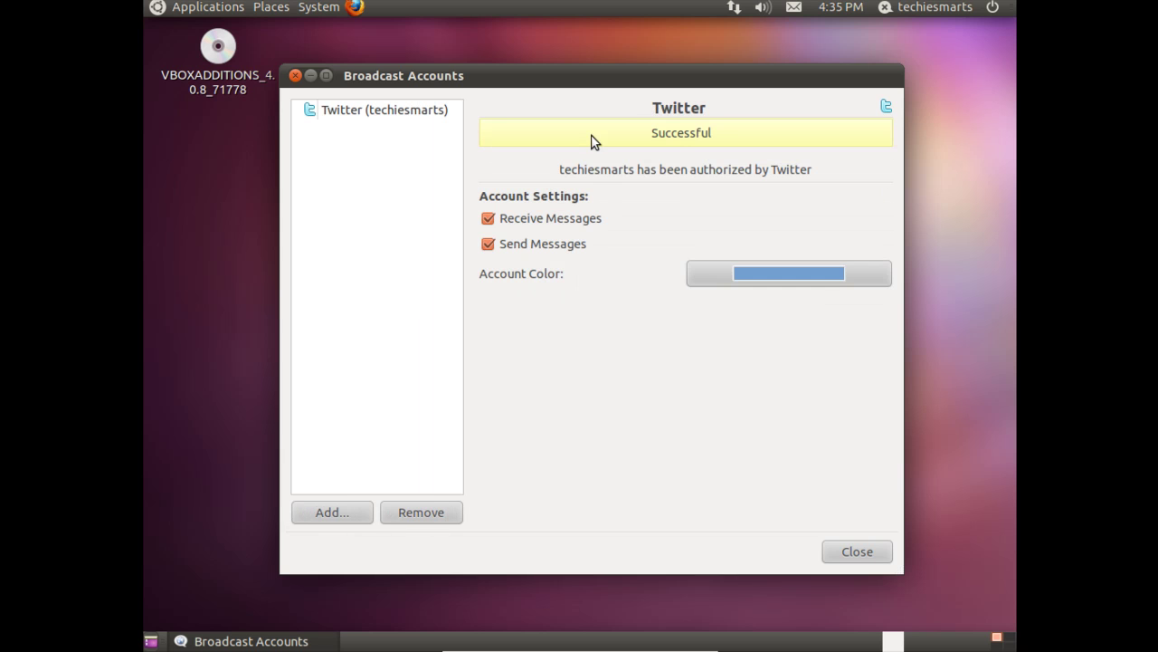
click(857, 549)
right_click(795, 11)
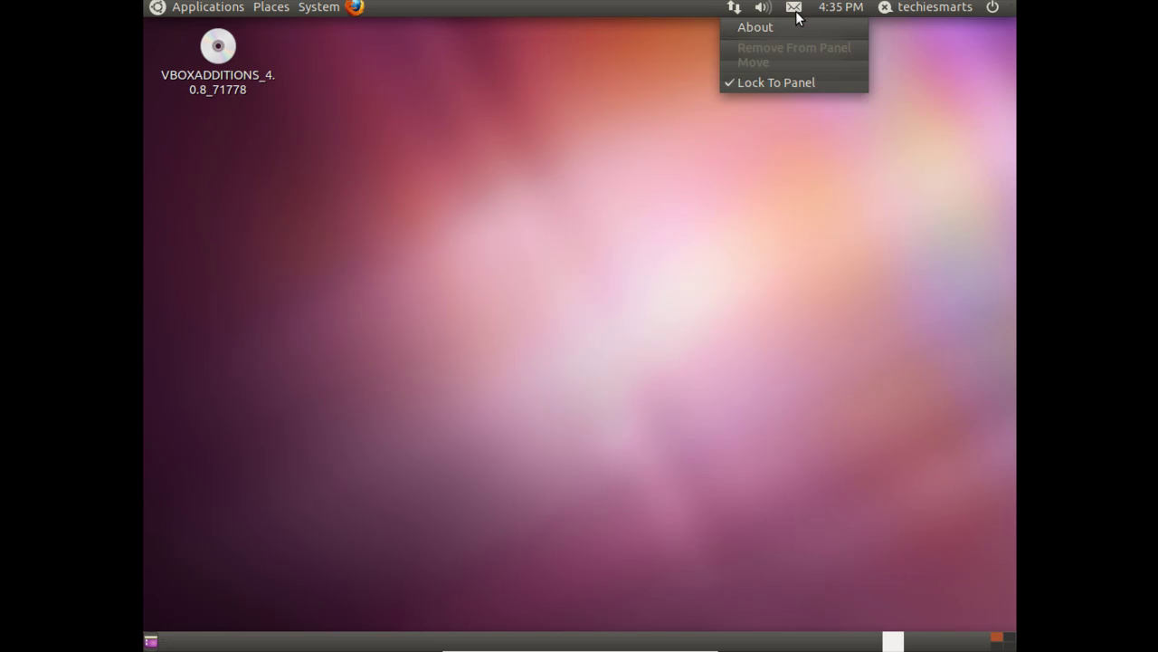
click(795, 11)
click(796, 11)
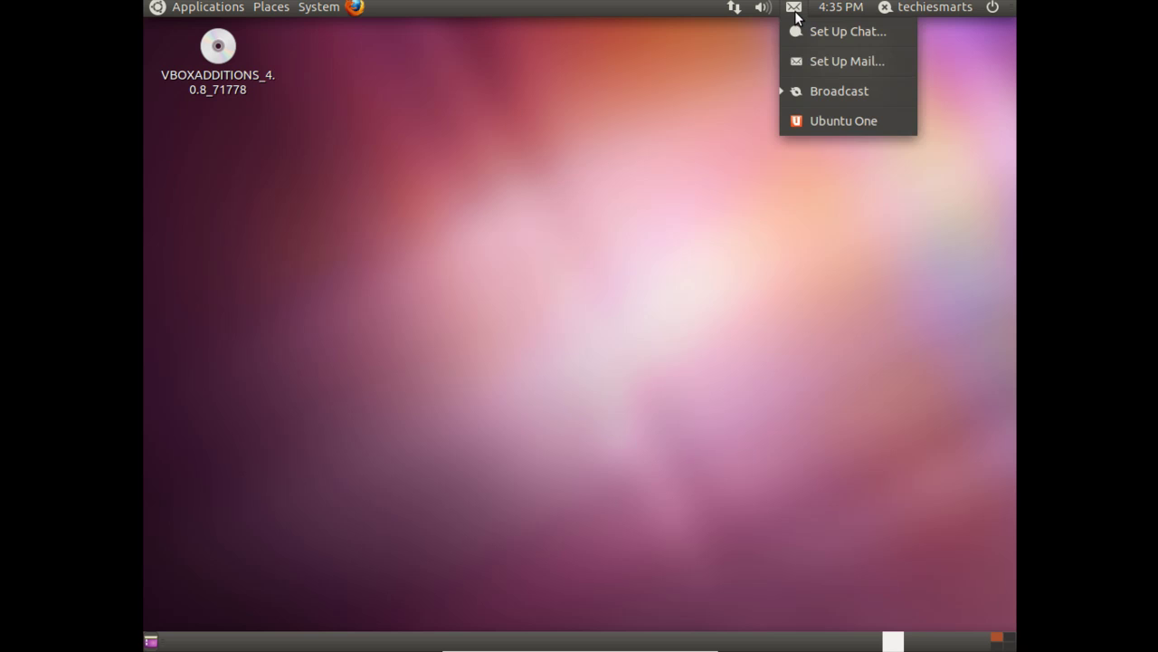
click(817, 90)
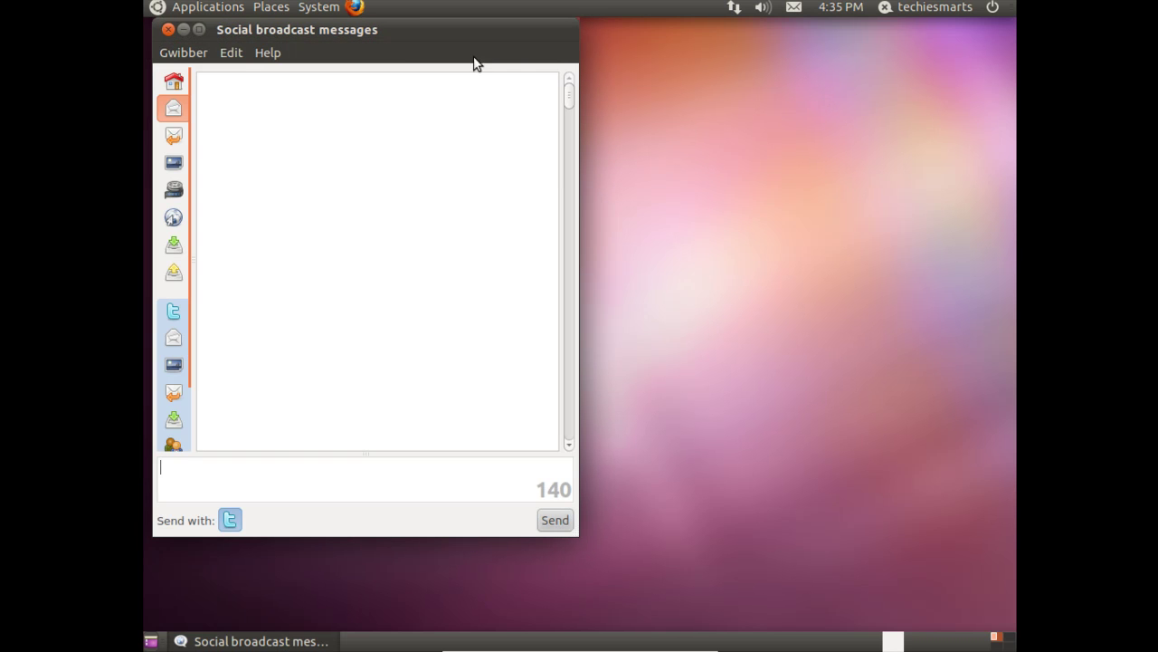
drag(462, 29, 593, 33)
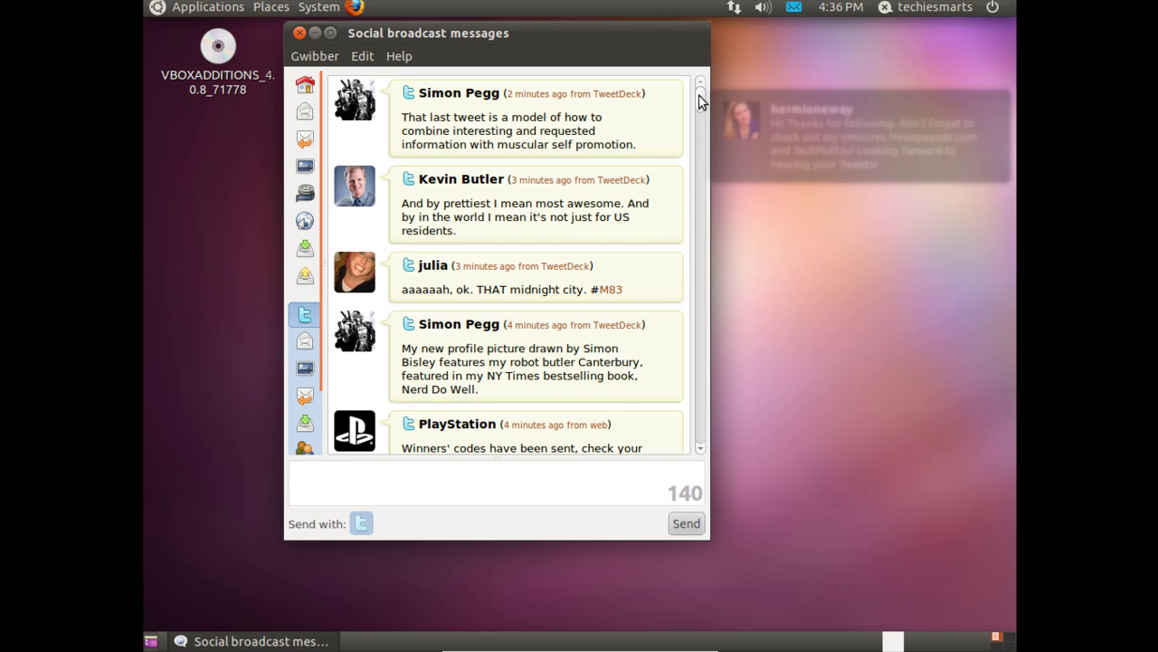
mouse_move(699, 100)
mouse_down()
mouse_move(681, 416)
mouse_move(694, 86)
mouse_up()
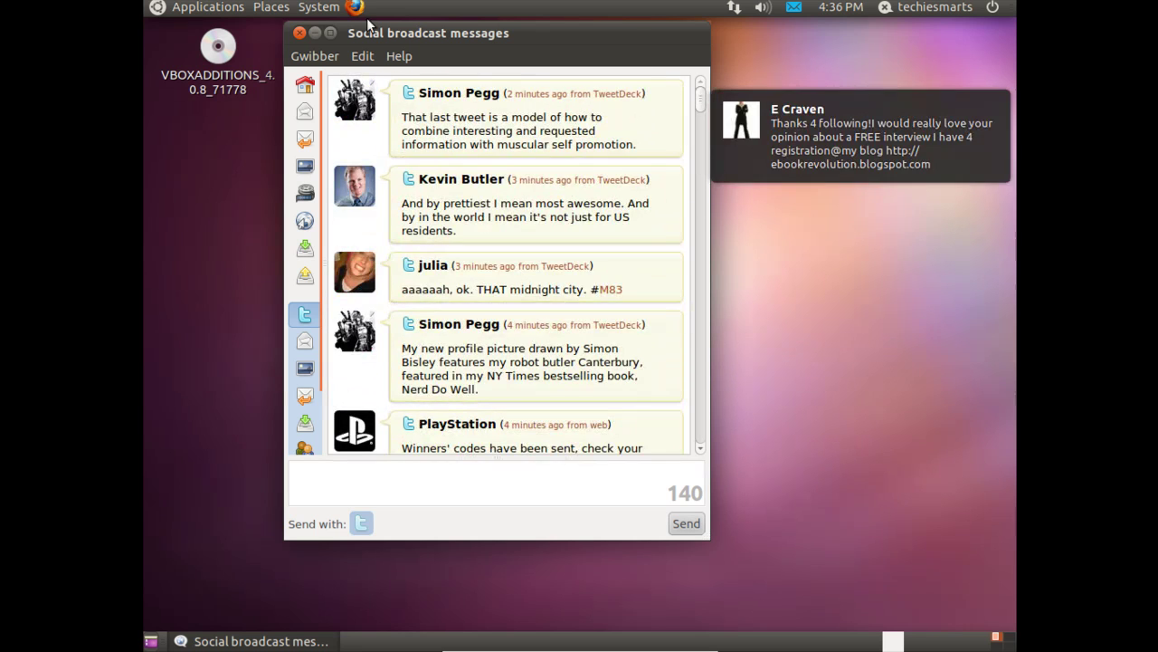
click(299, 34)
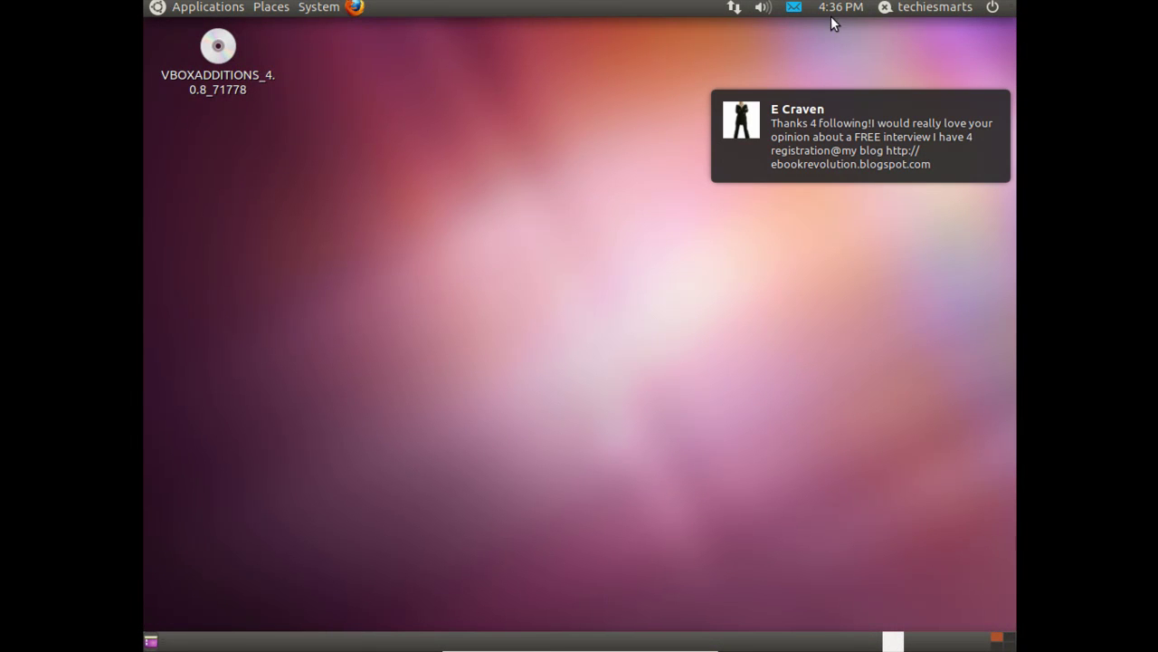
- Reopen Gwibber's Broadcast Accounts window from the status menu and move it lower left
right_click(923, 7)
click(916, 5)
click(916, 5)
click(905, 153)
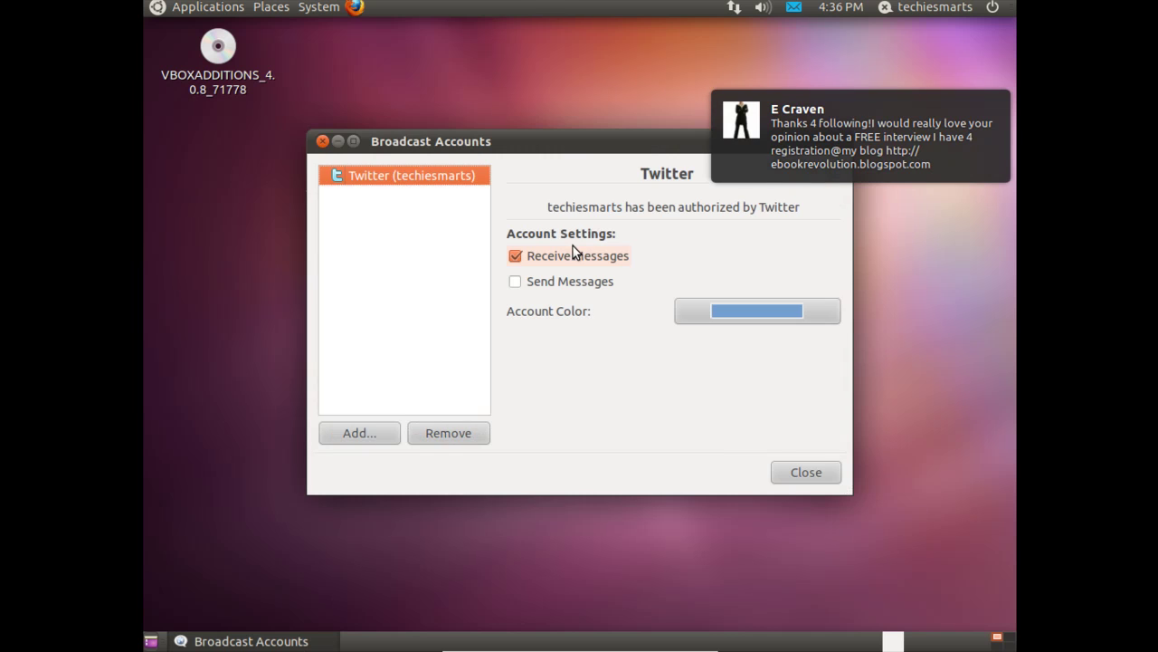
drag(634, 143, 509, 216)
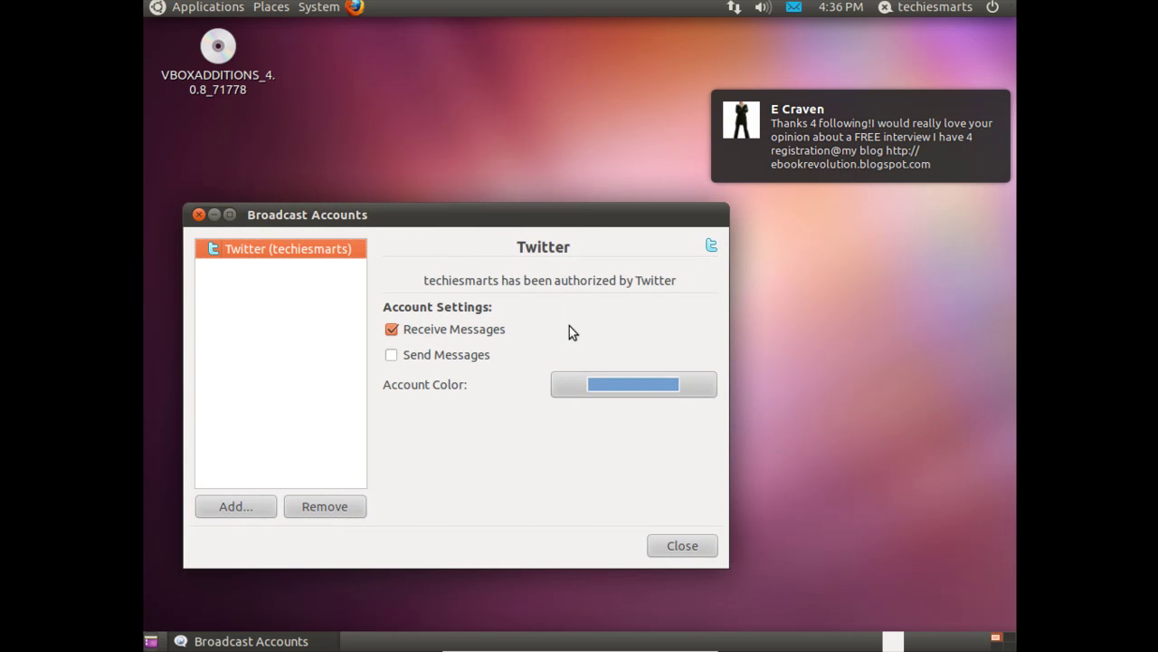
- Add a new Facebook account and bring up its Facebook login form
click(255, 509)
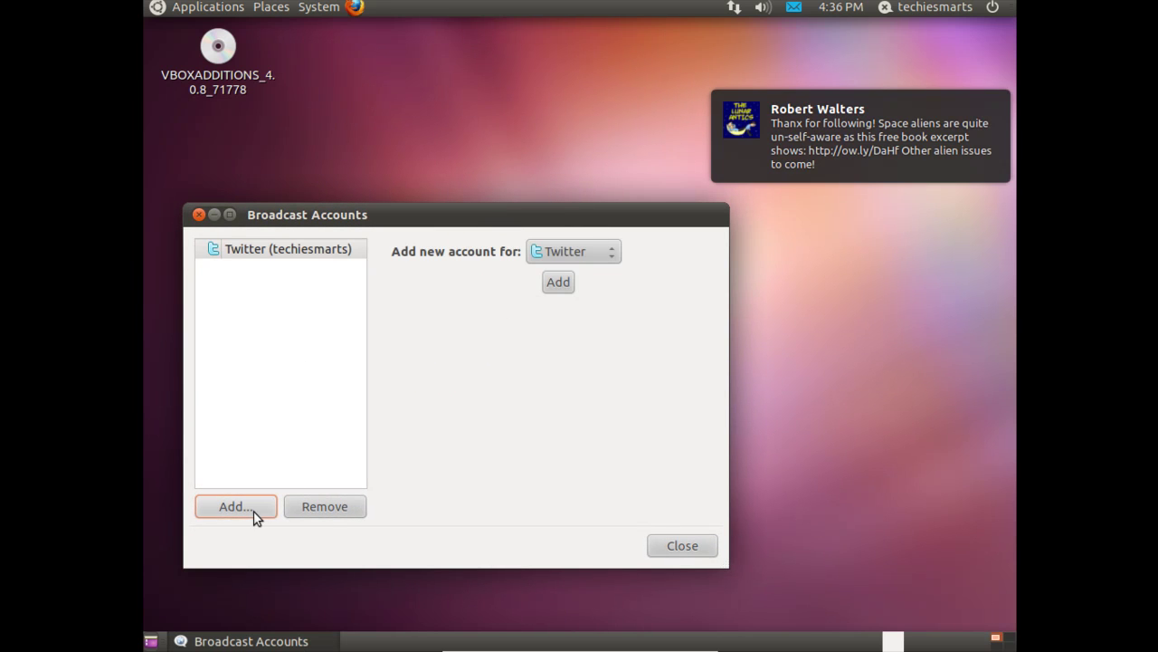
click(591, 253)
click(579, 280)
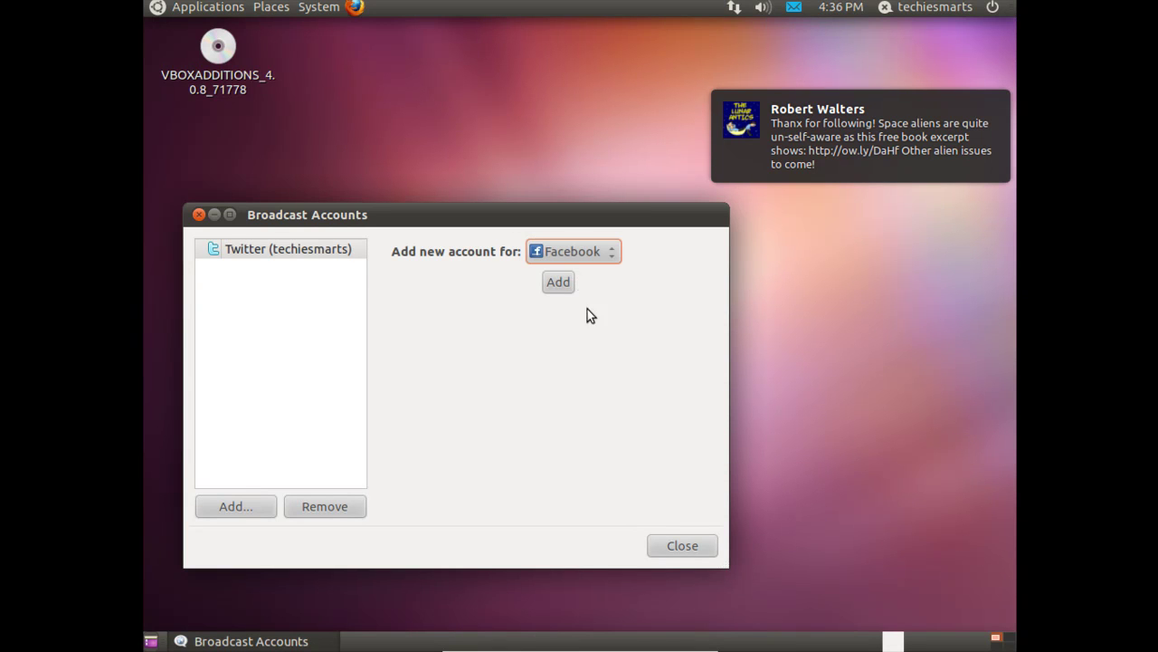
click(559, 284)
click(460, 291)
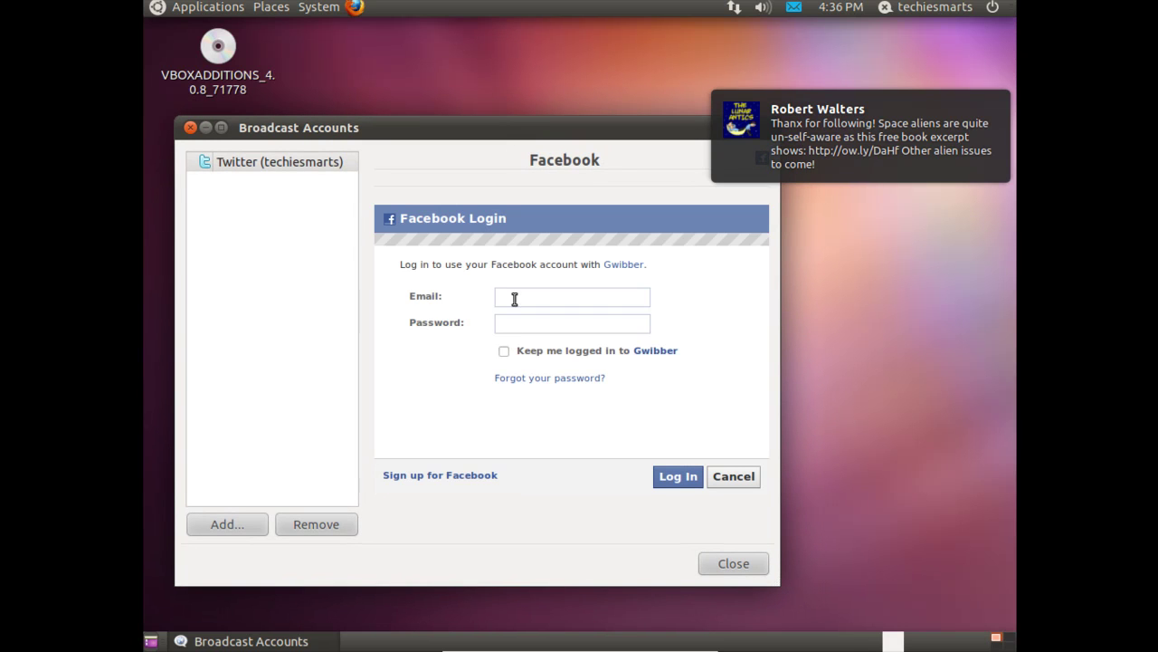
- Log in to Facebook with the account e-mail and password, with 'Keep me logged in' ticked
click(510, 298)
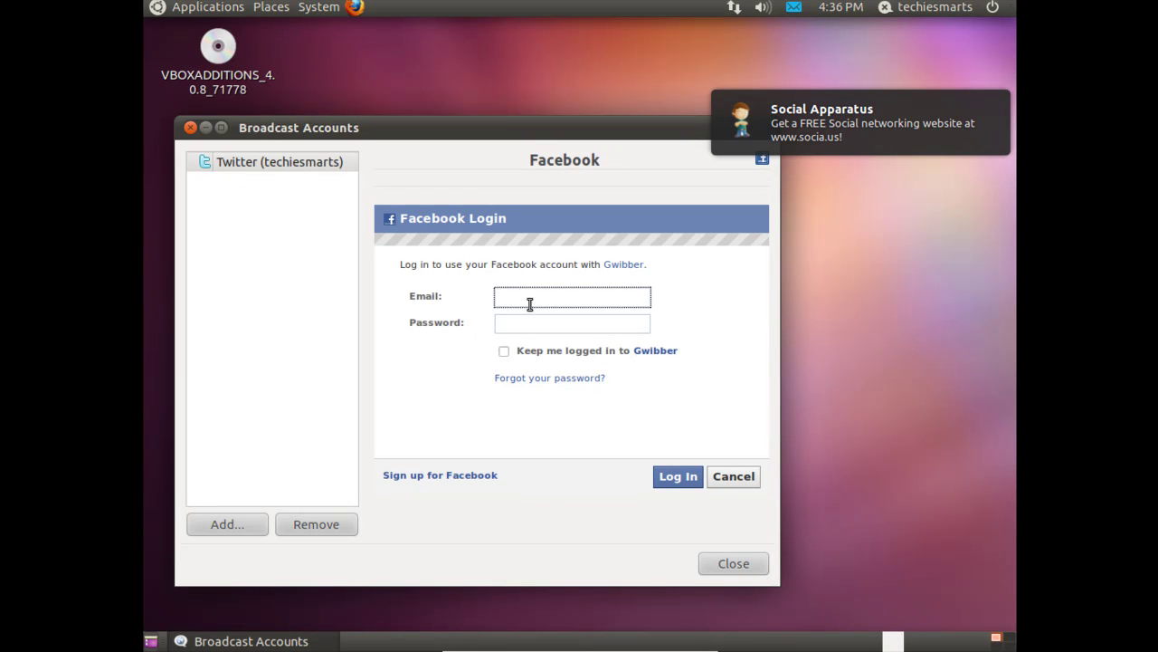
click(504, 352)
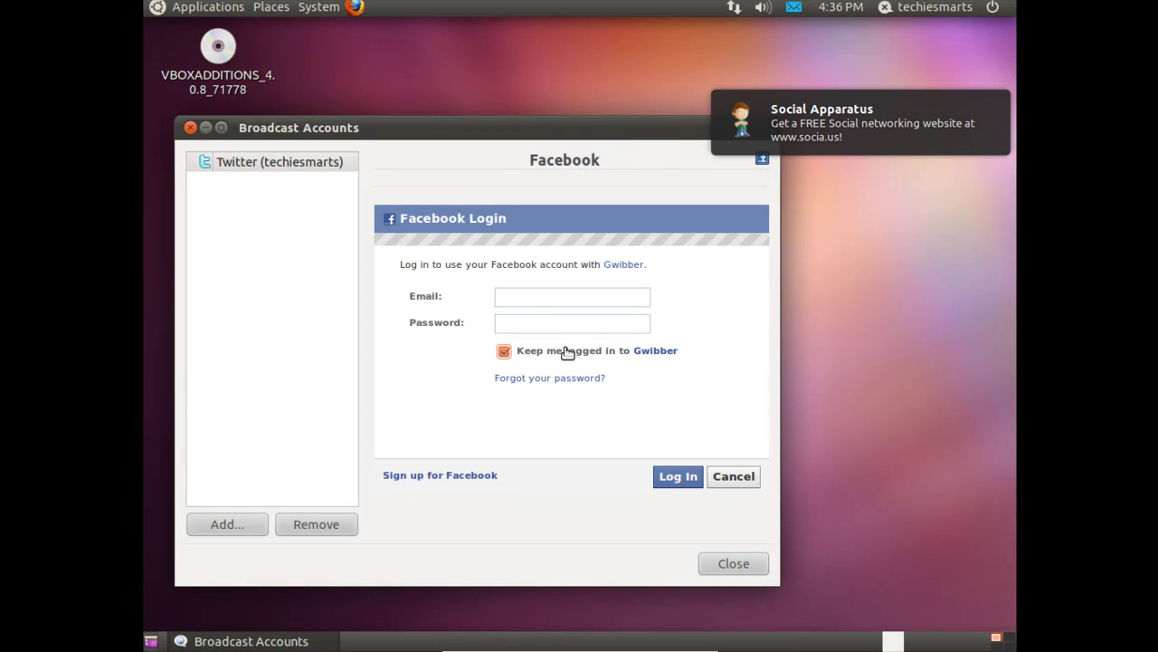
click(519, 298)
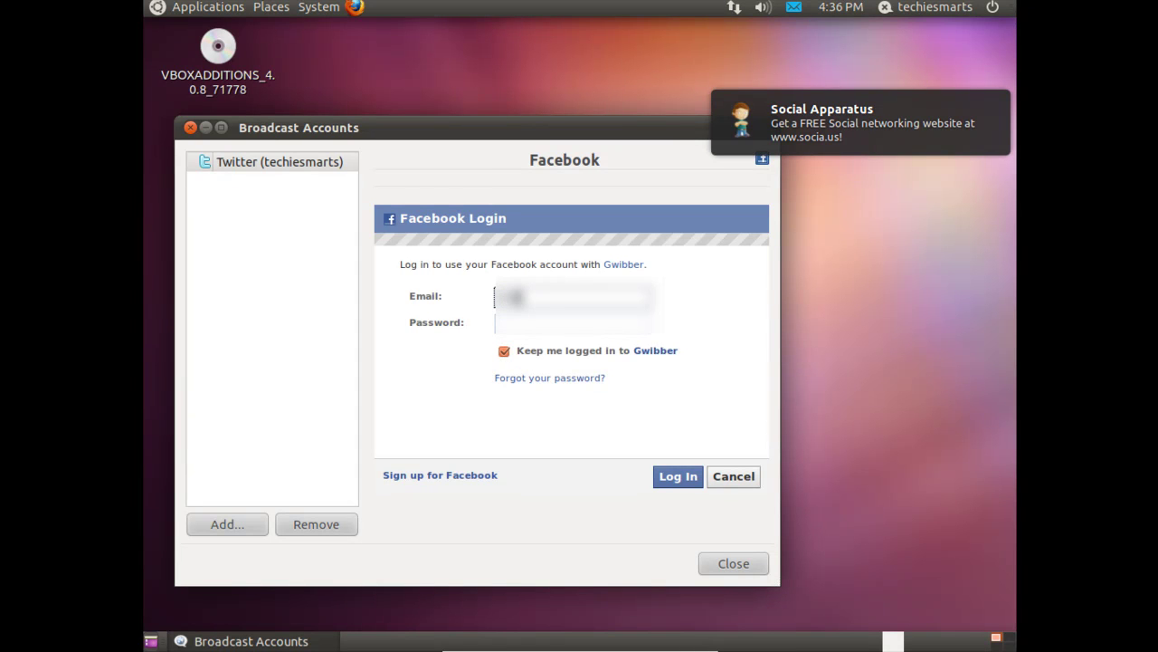
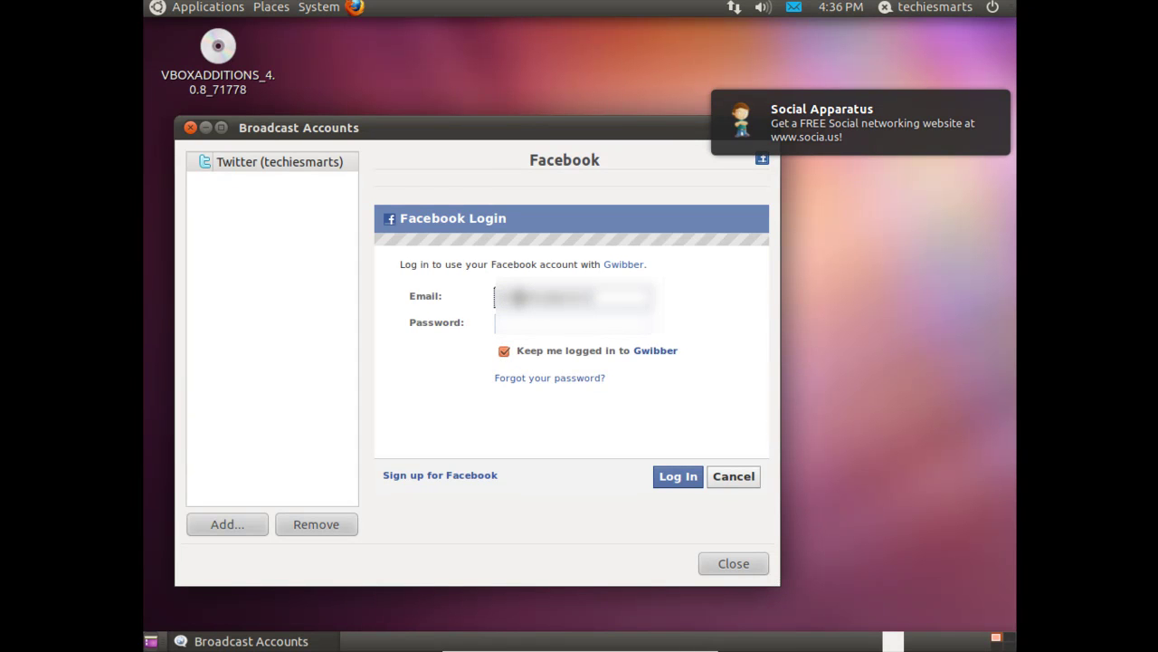
key(Tab)
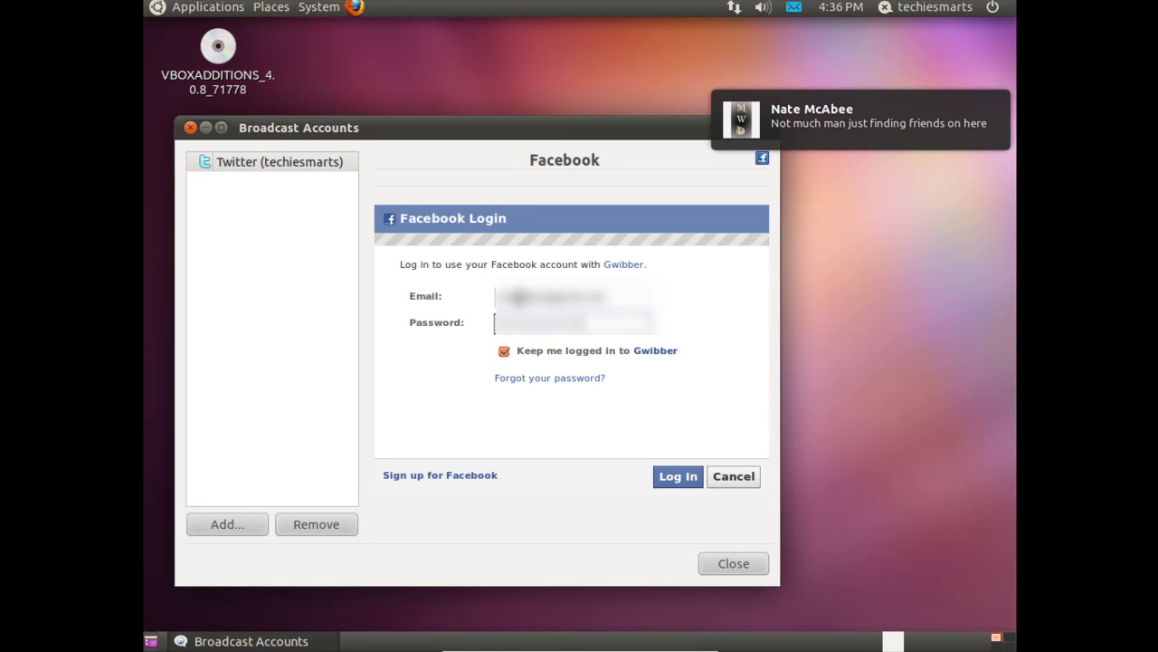
click(674, 477)
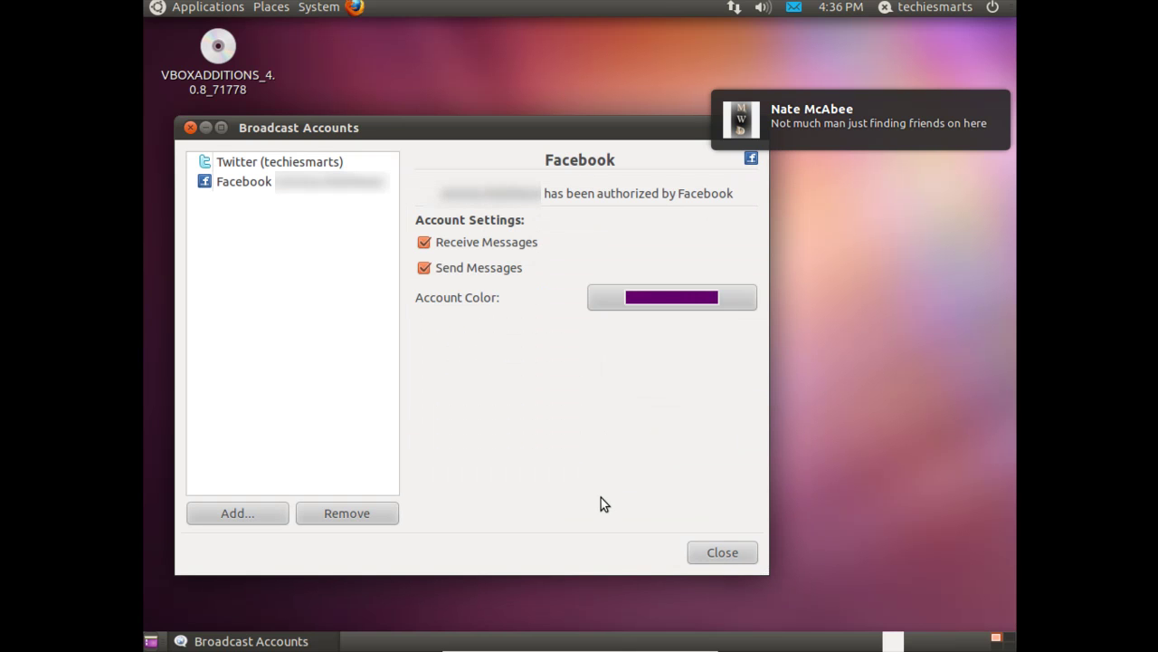
- Close Broadcast Accounts, check the Broadcast messages window's Facebook streams, then close Gwibber
click(711, 553)
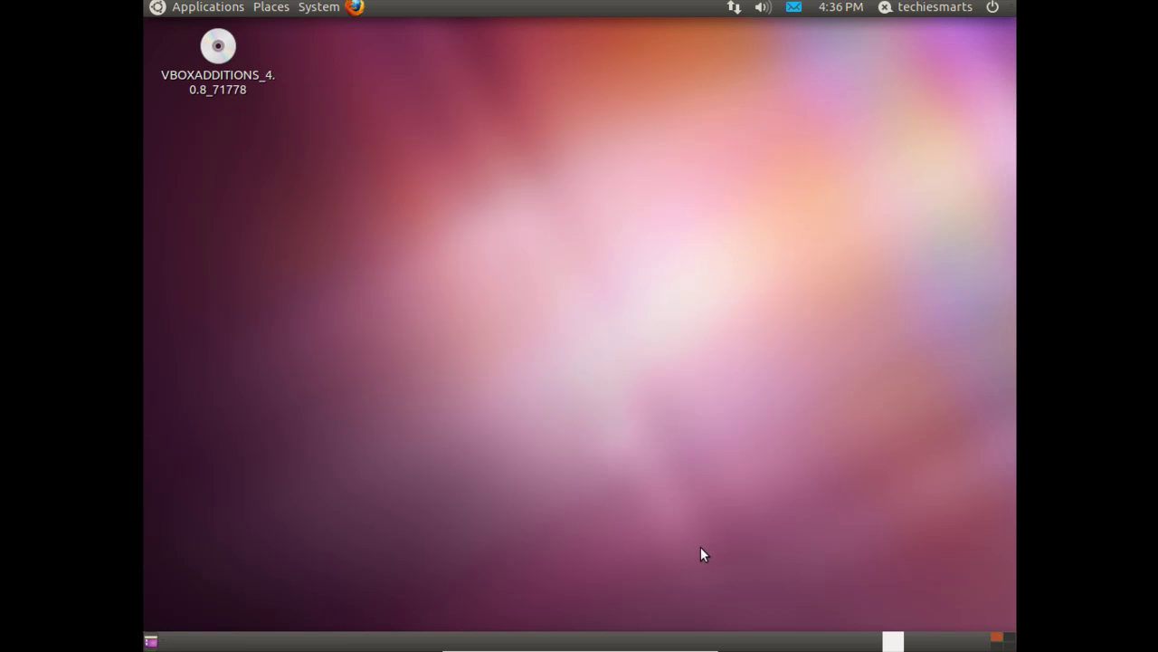
click(794, 8)
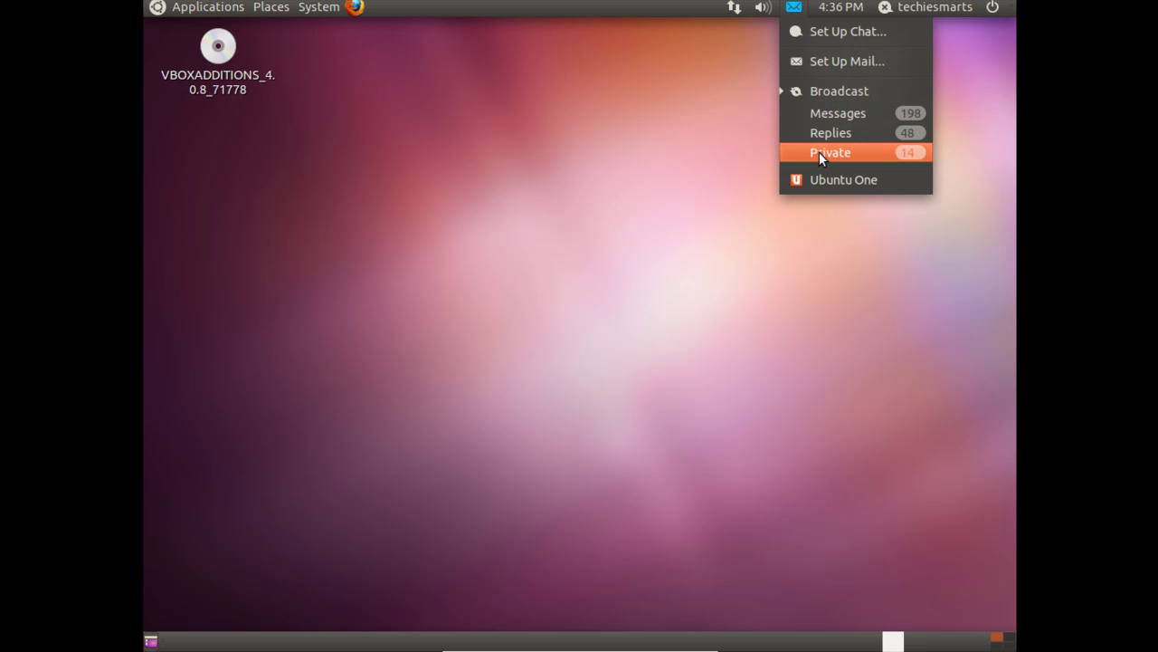
click(670, 175)
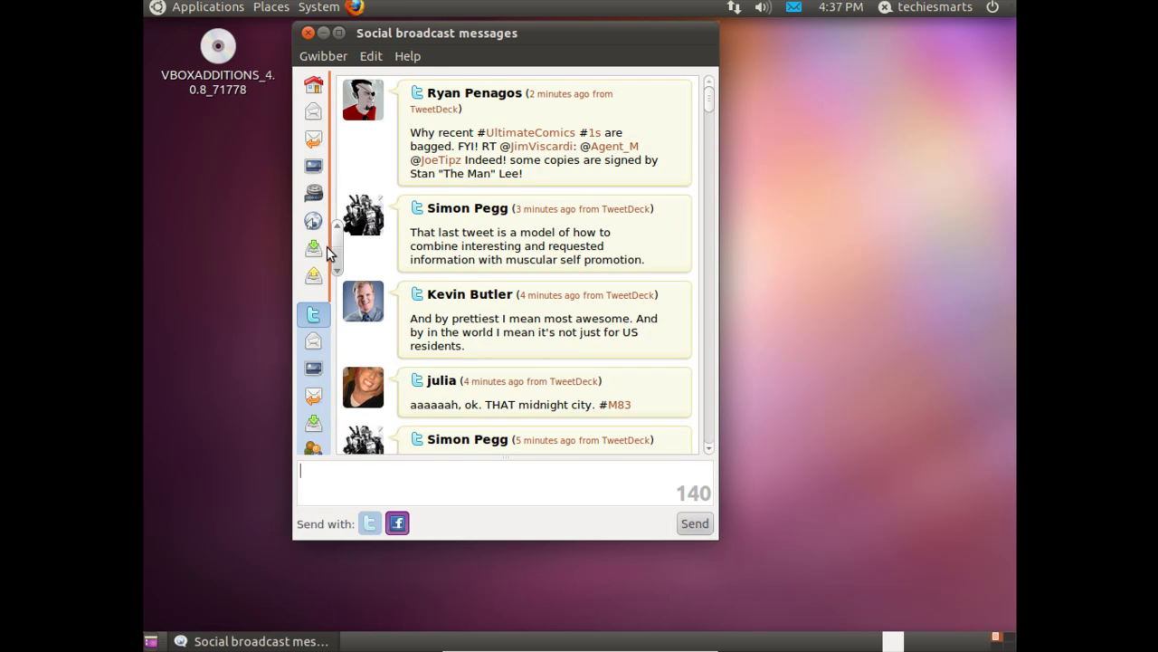
scroll(314, 272, down, 5)
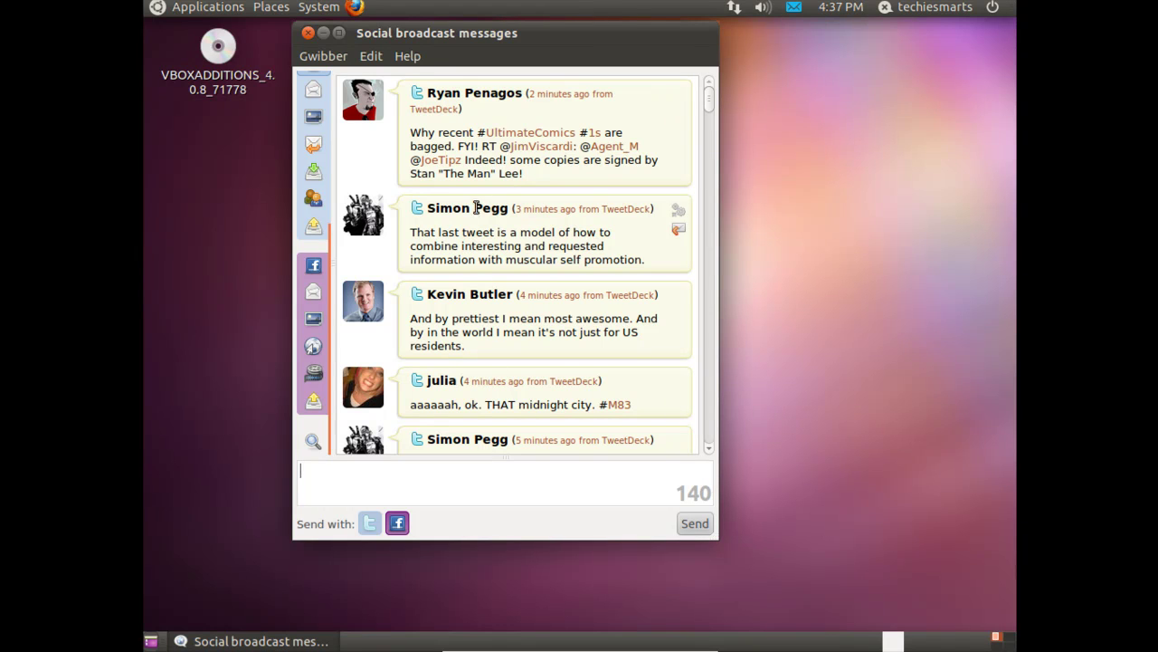
drag(337, 254, 342, 126)
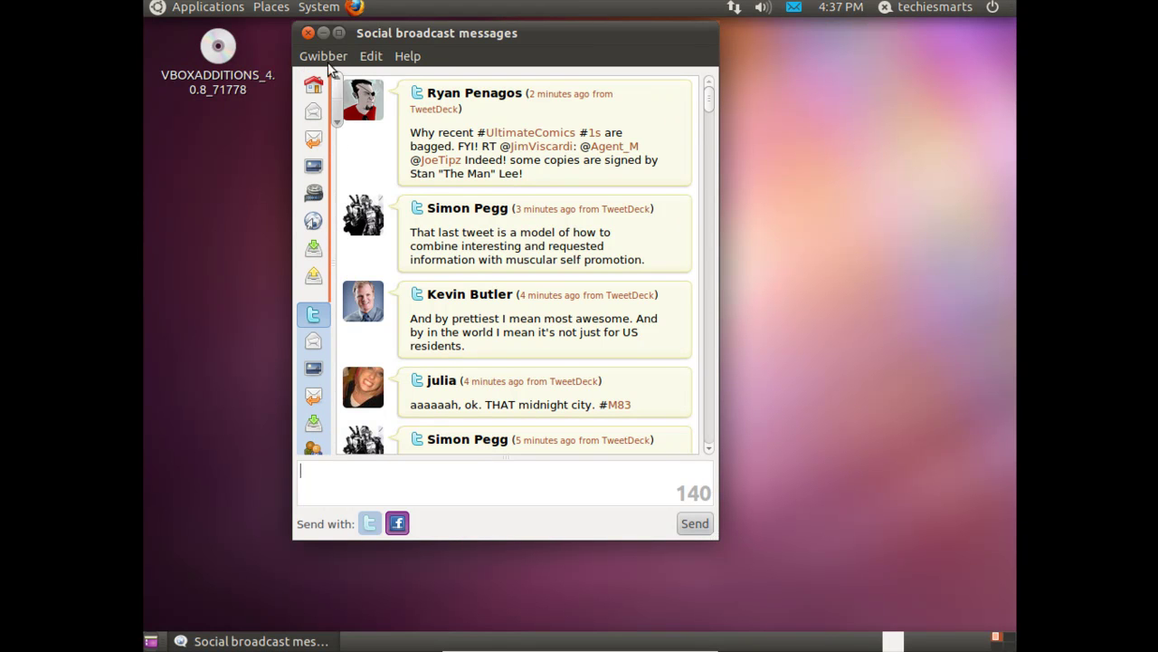
click(308, 33)
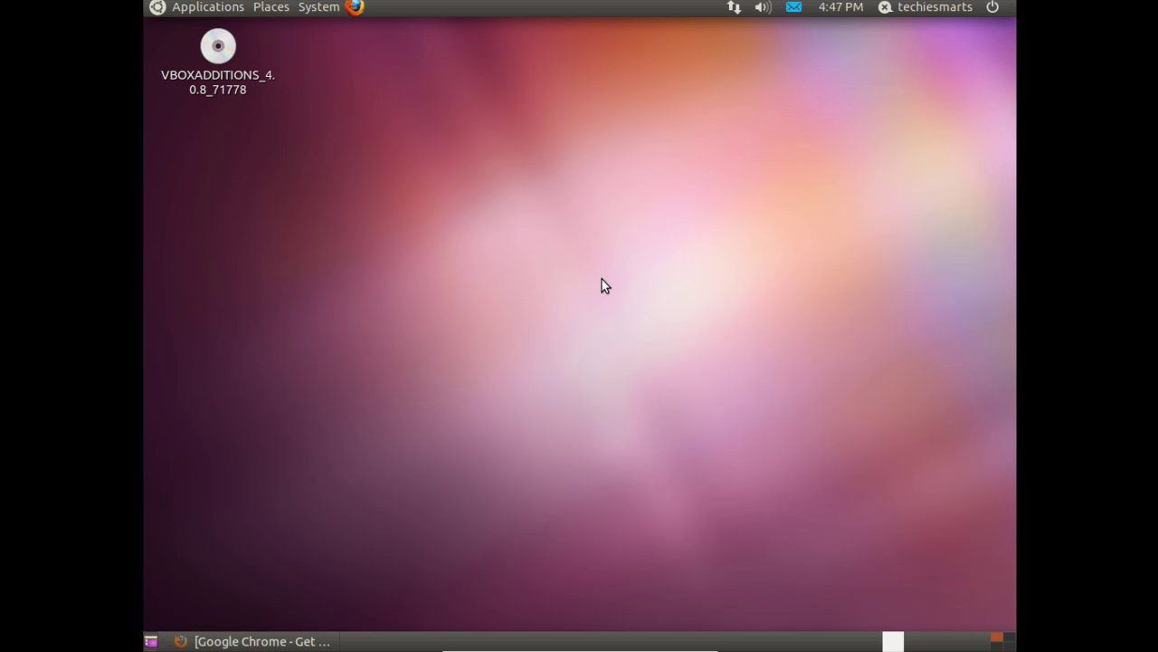
- Launch Ubuntu Software Center from the Applications menu
click(231, 8)
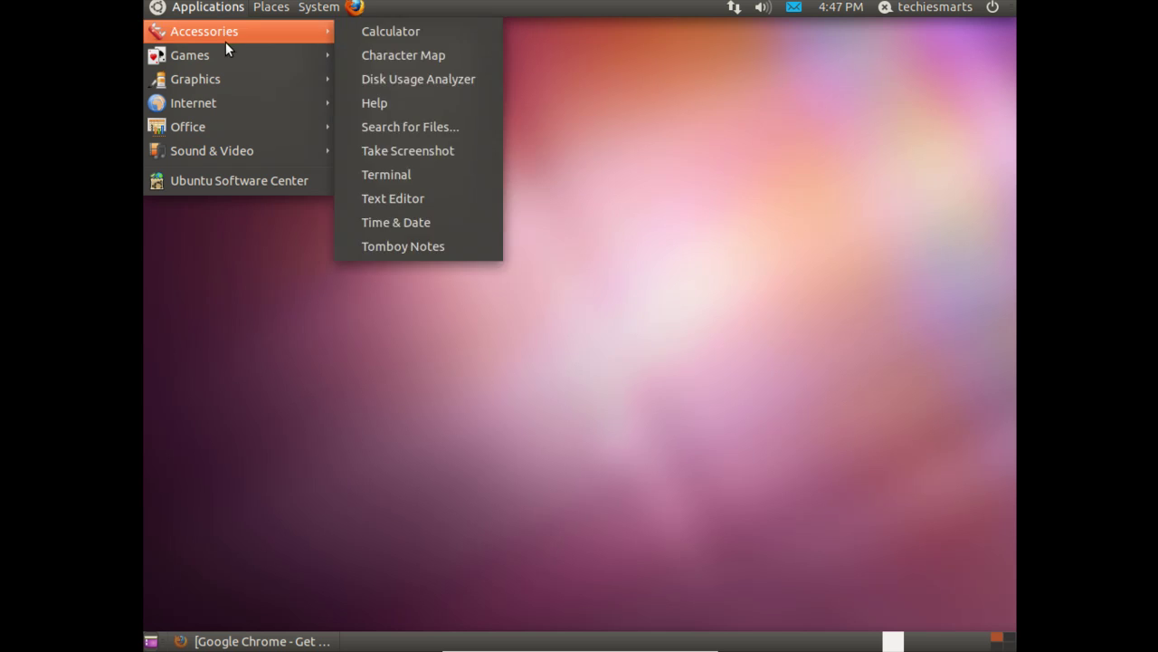
mouse_move(228, 112)
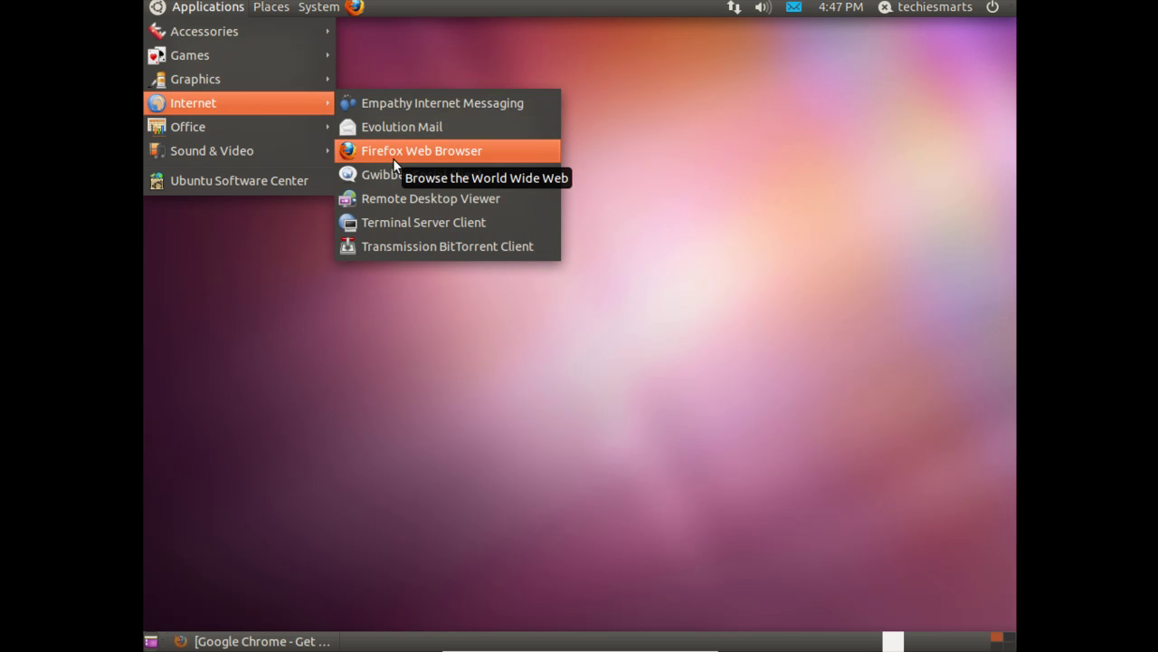
click(271, 187)
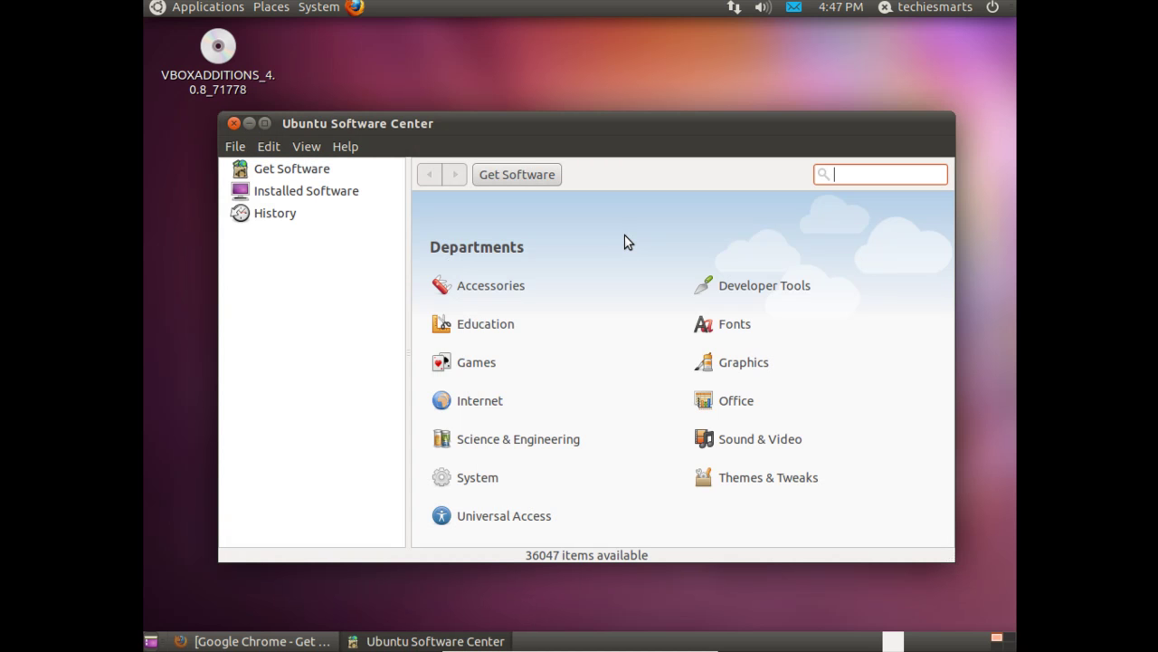
- Search 'chromium' and install Chromium Web Browser from its details page, authorizing with the password
text(chromium)
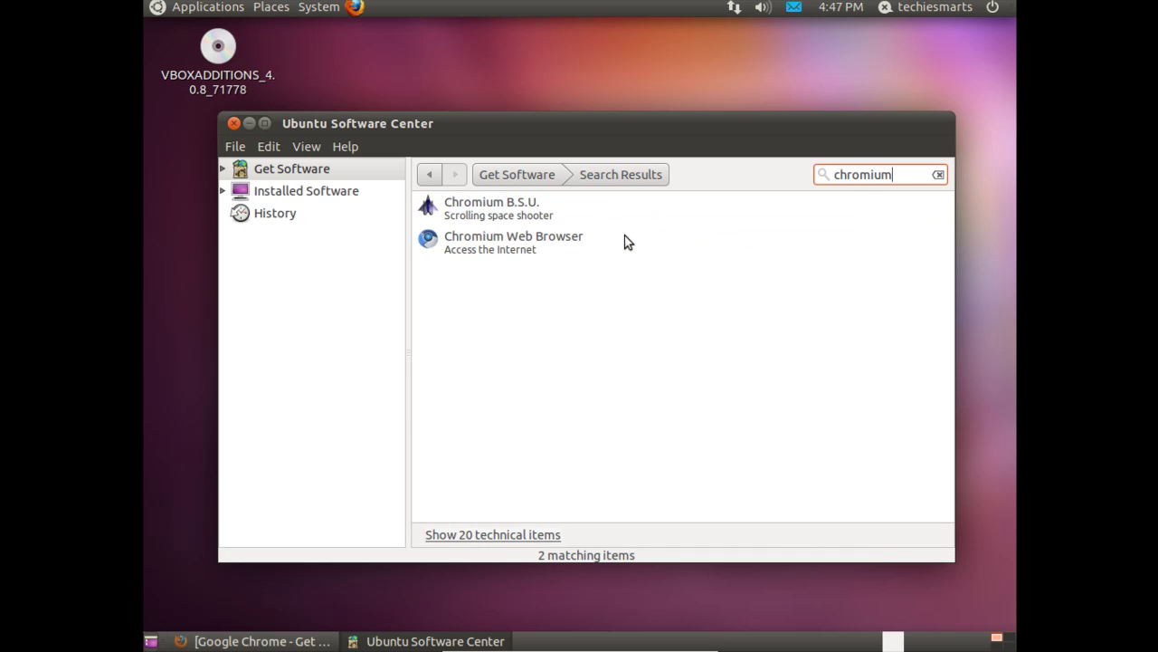
click(534, 253)
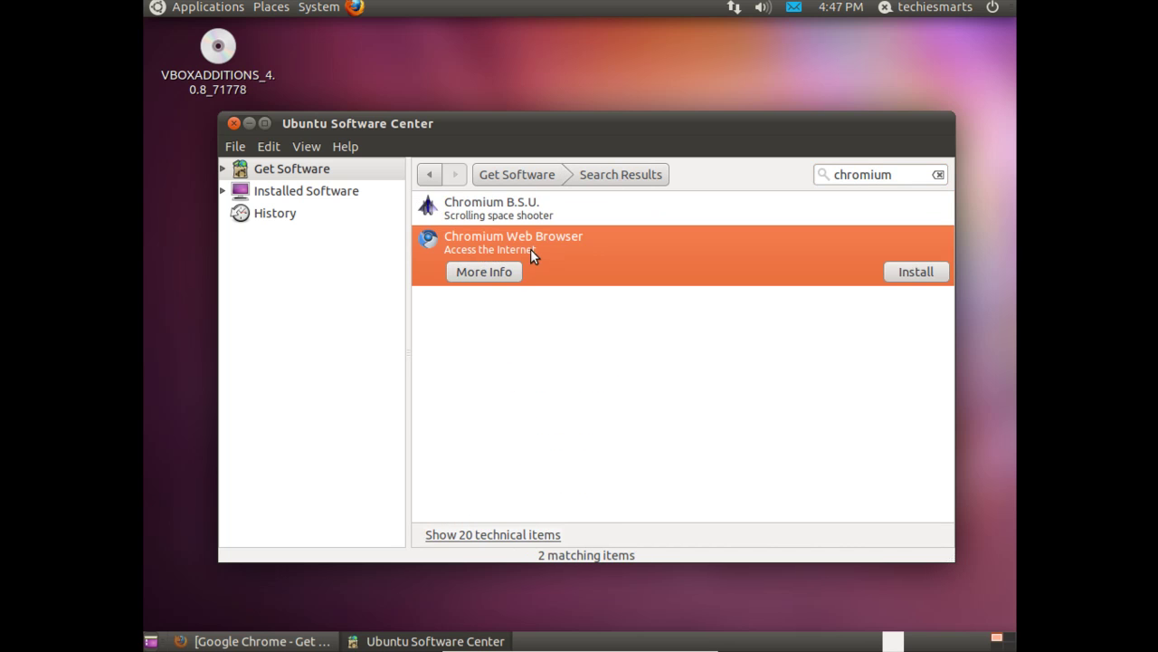
click(477, 269)
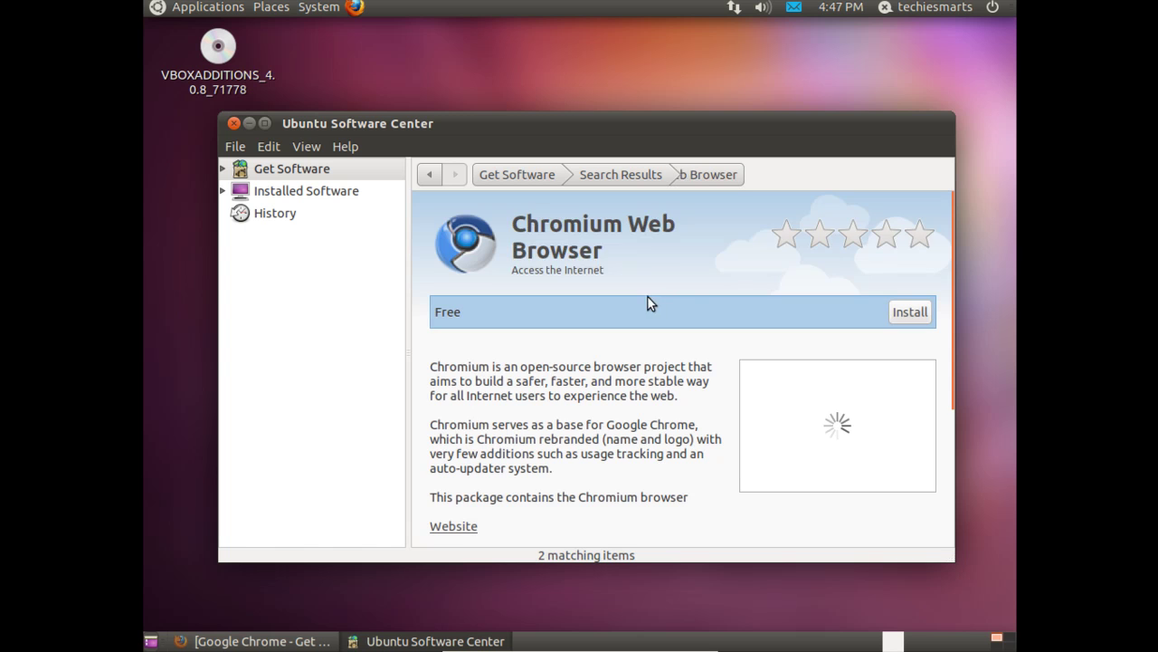
scroll(597, 378, down, 2)
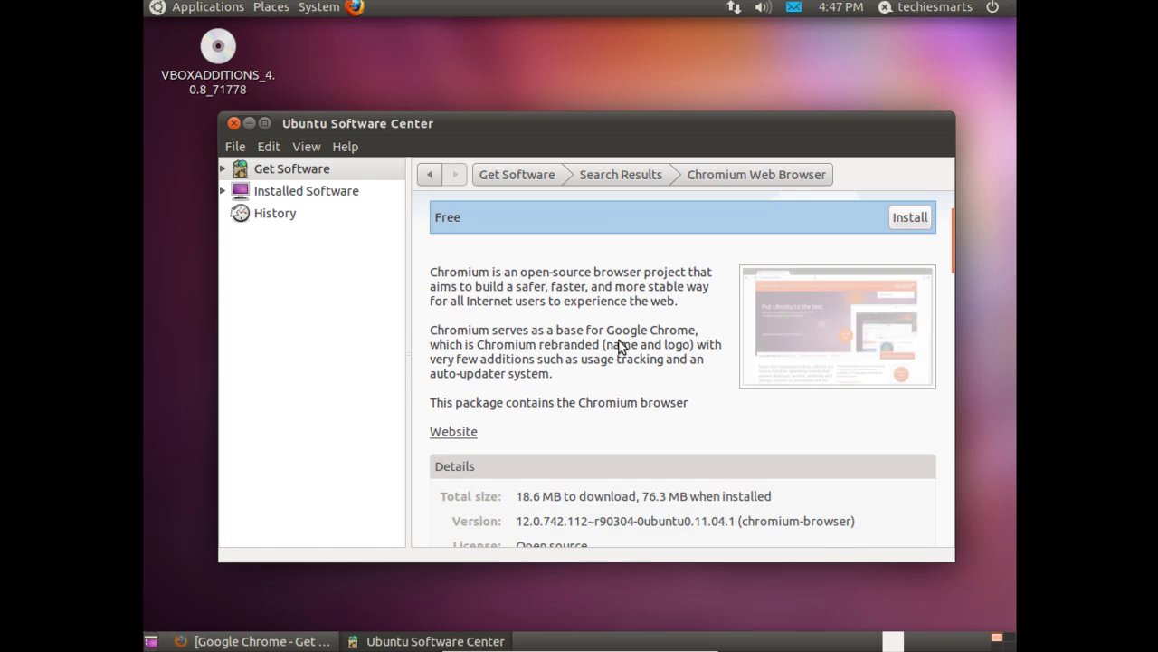
scroll(619, 342, down, 2)
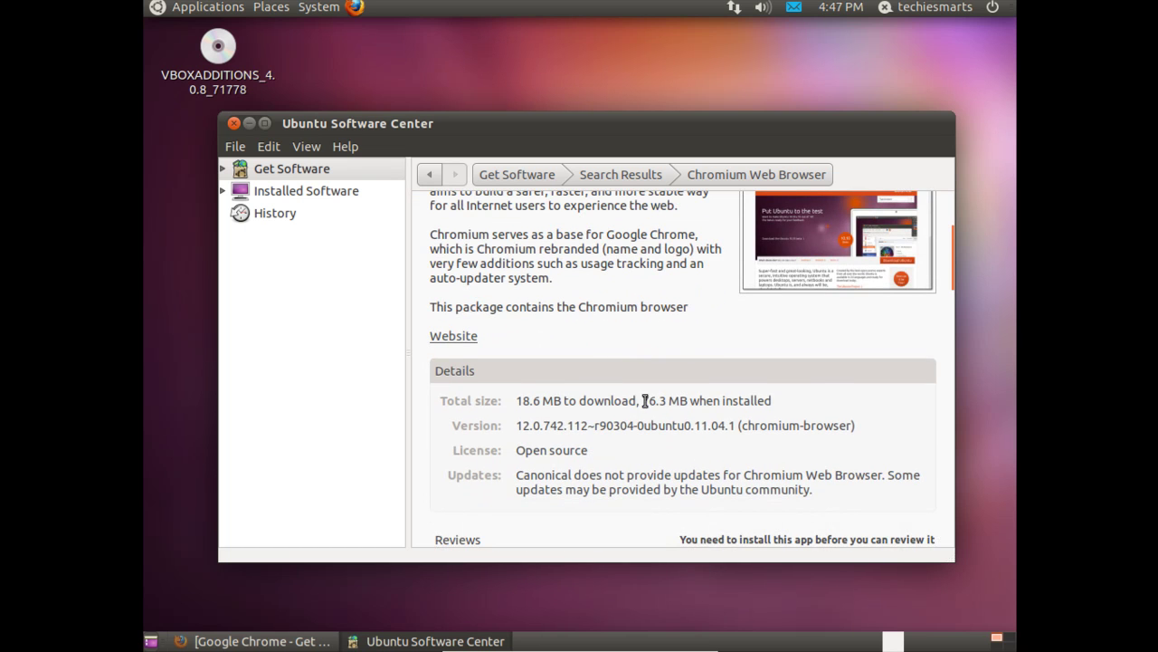
scroll(569, 380, down, 4)
scroll(569, 380, up, 4)
scroll(568, 380, up, 5)
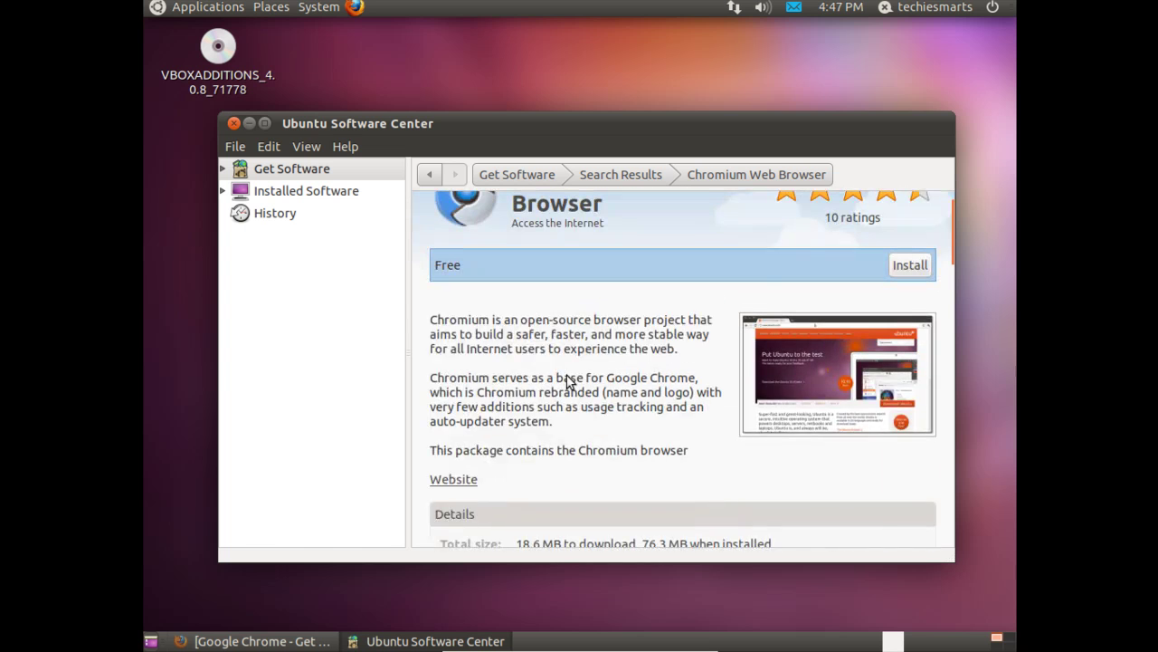
click(911, 313)
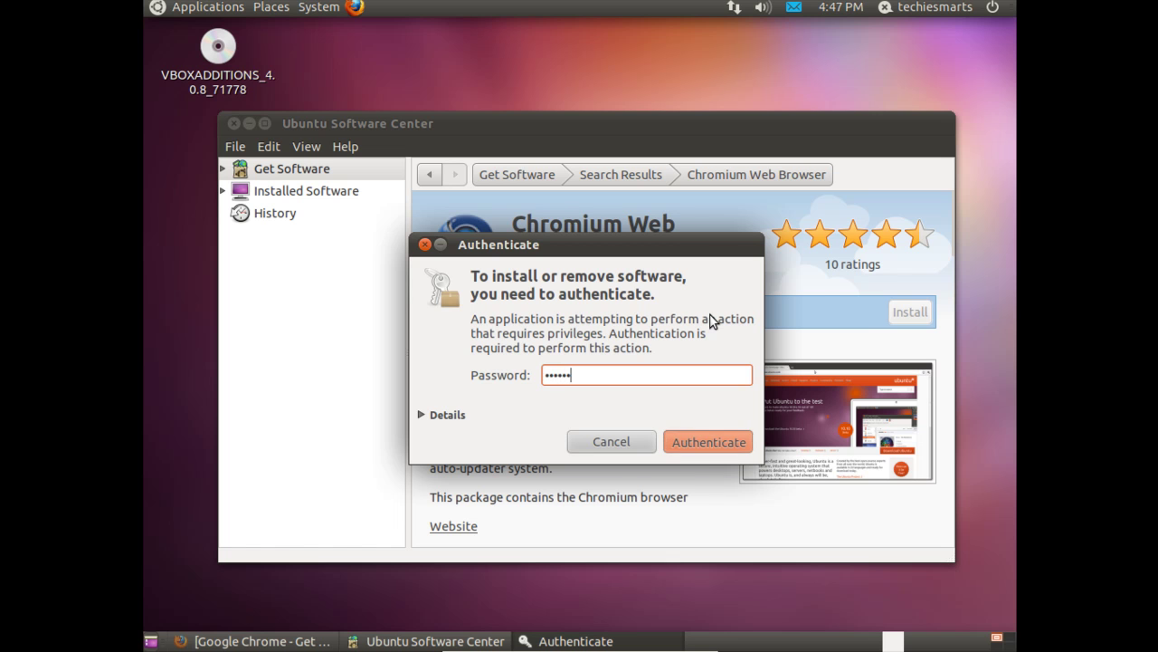
key(Return)
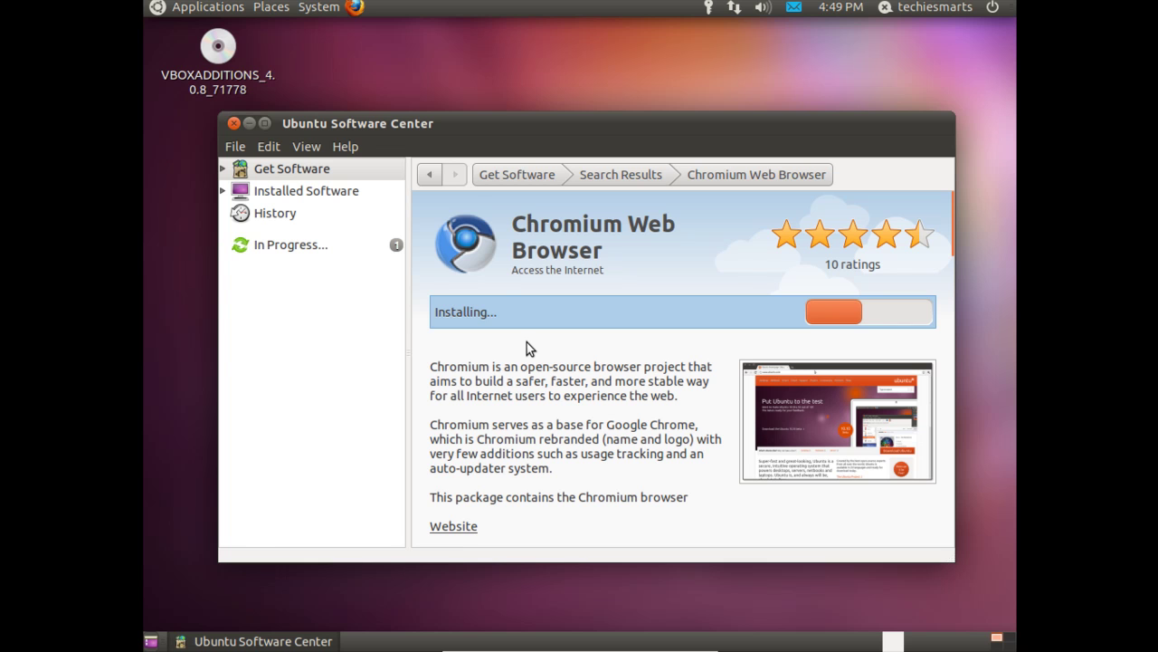
- Launch Firefox and load the Google Chrome page from the pasted google.com/chrome address
click(353, 9)
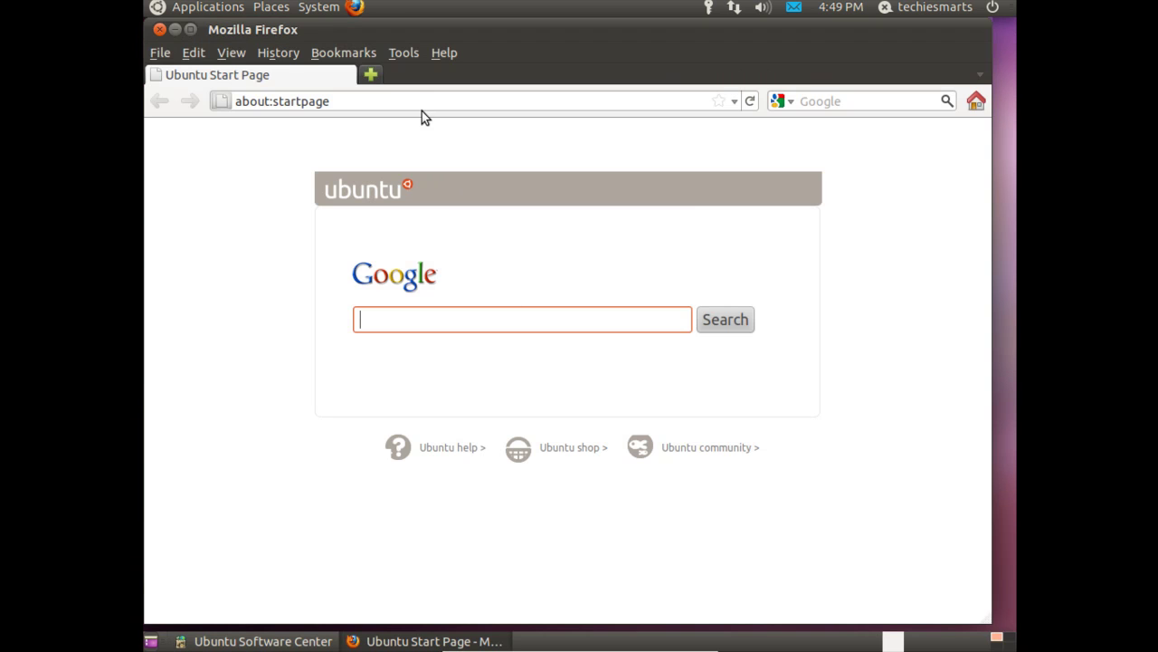
triple_click(411, 96)
right_click(412, 96)
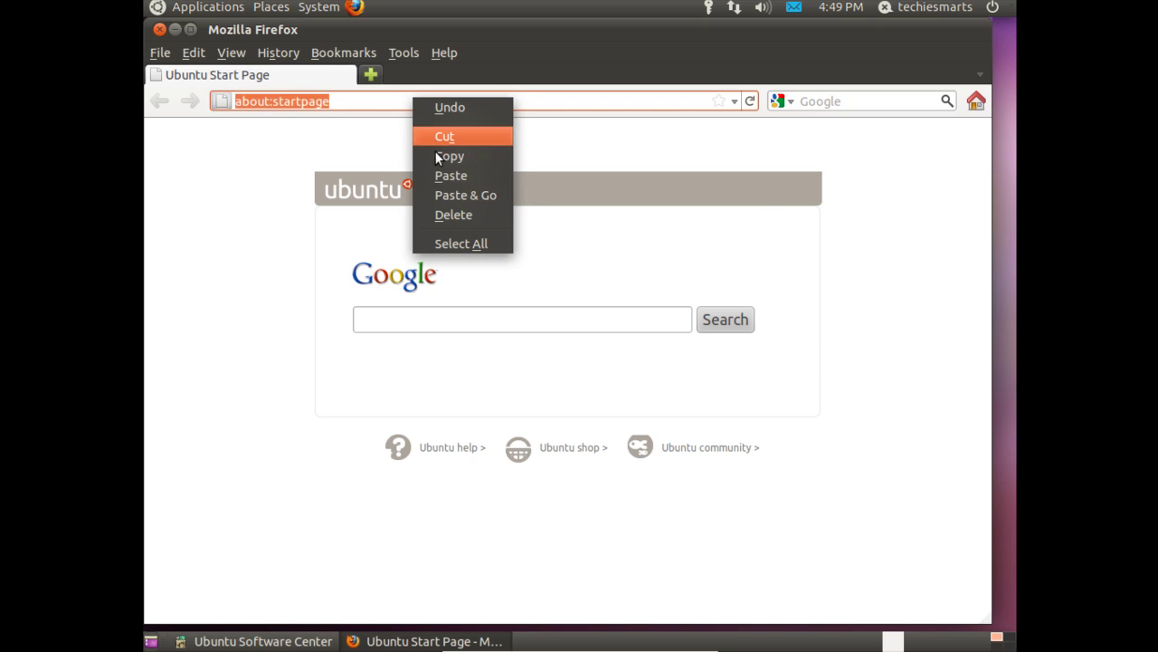
click(441, 174)
click(426, 102)
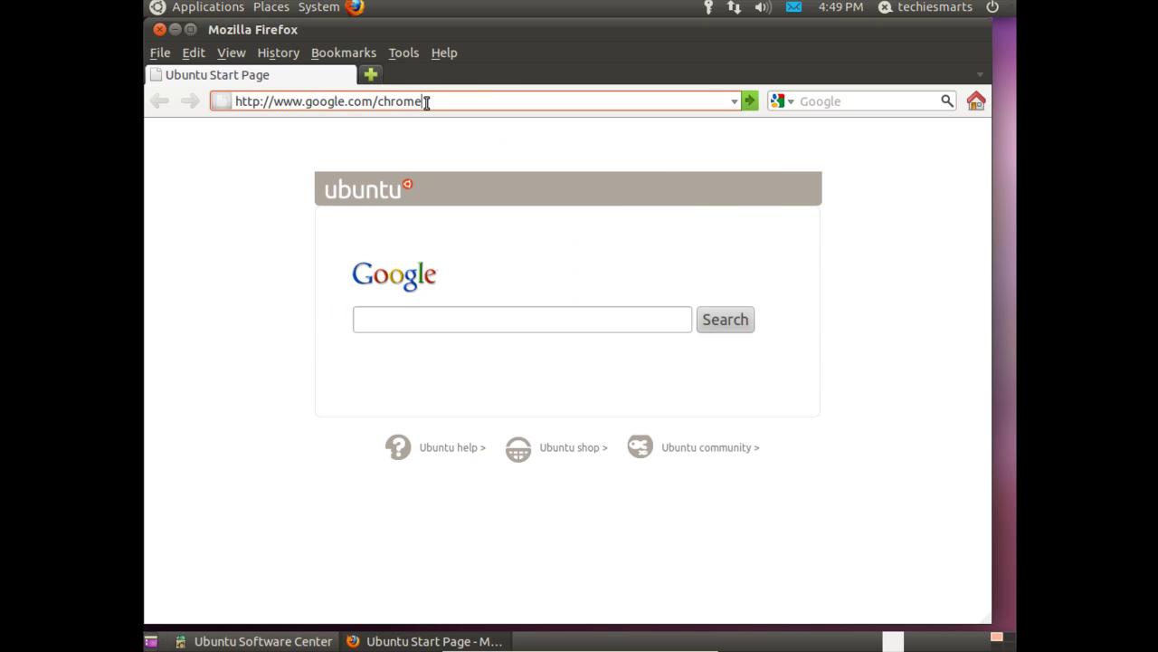
key(Return)
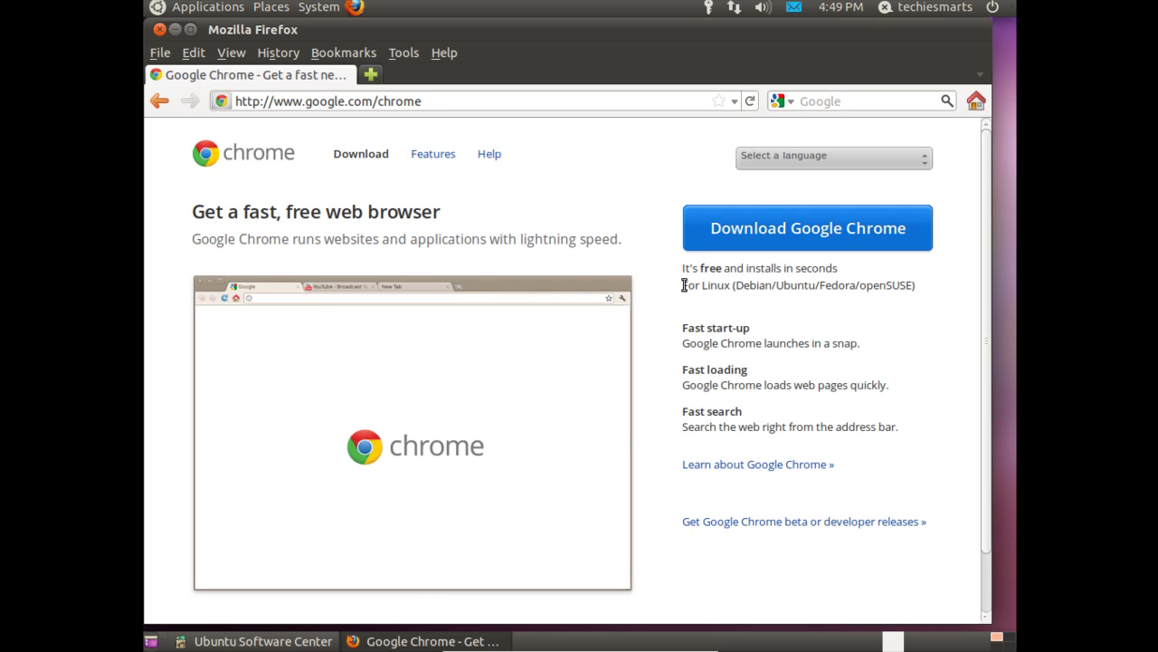
- Download Google Chrome as the 32 bit .deb package, then close Firefox
click(801, 226)
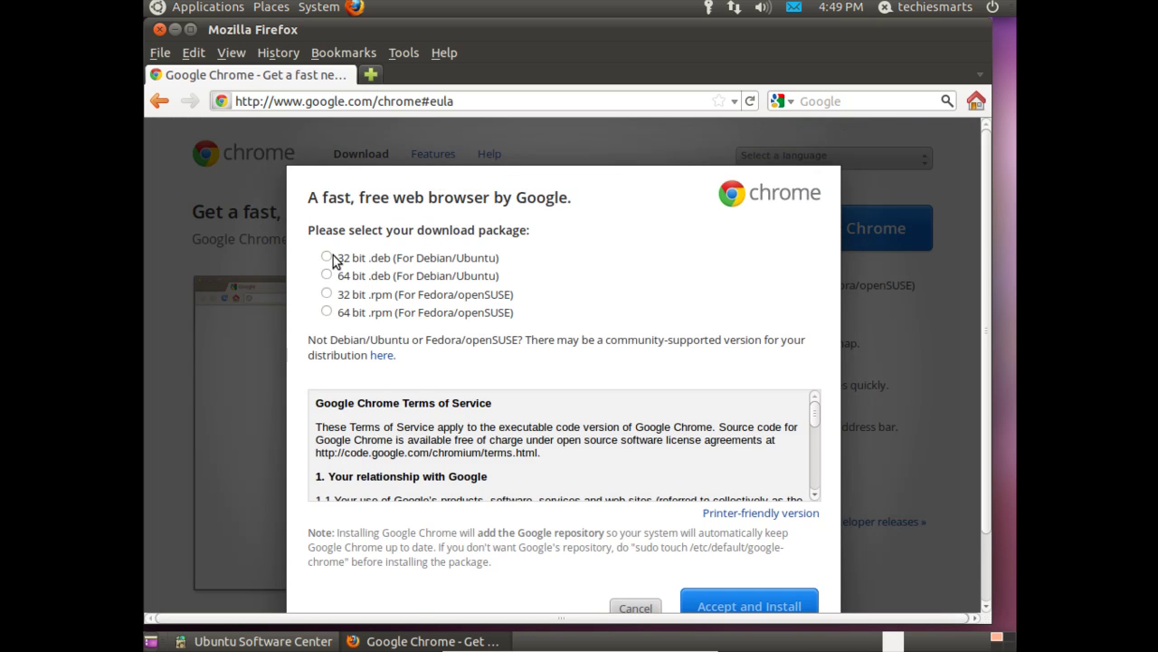
click(328, 258)
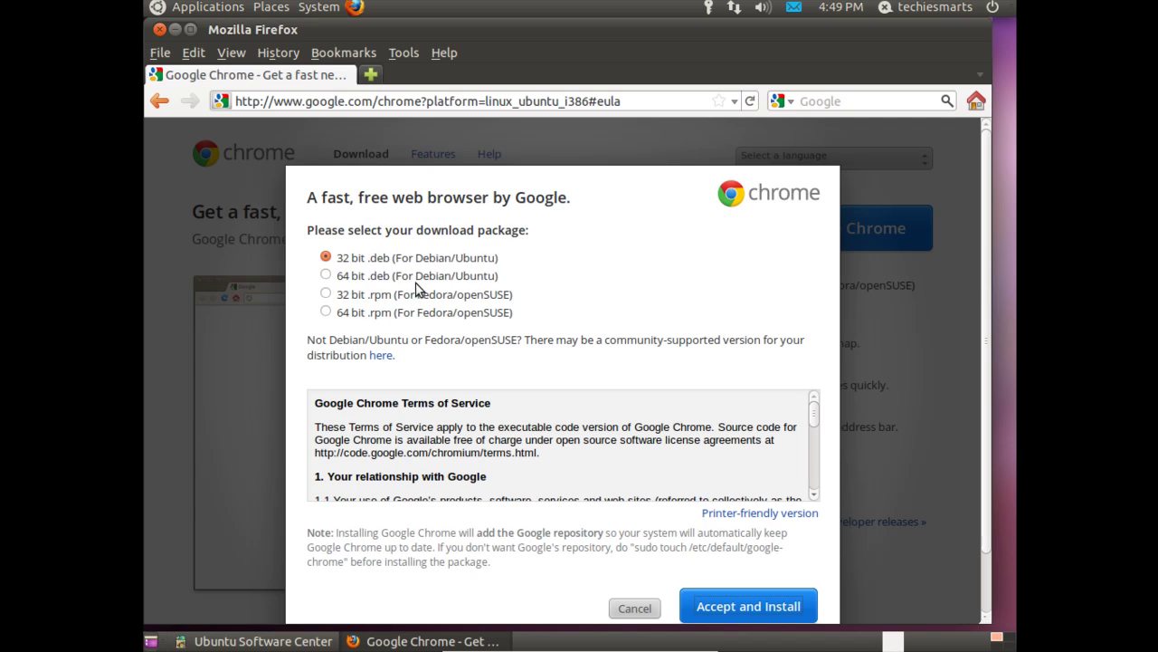
click(328, 258)
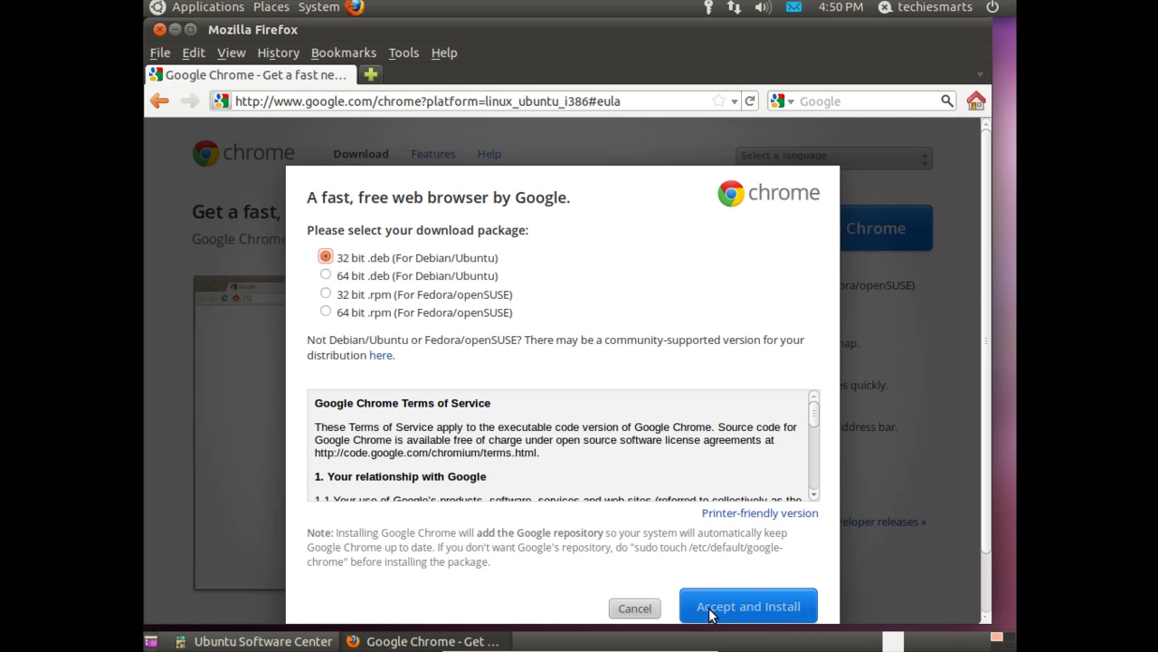
click(160, 29)
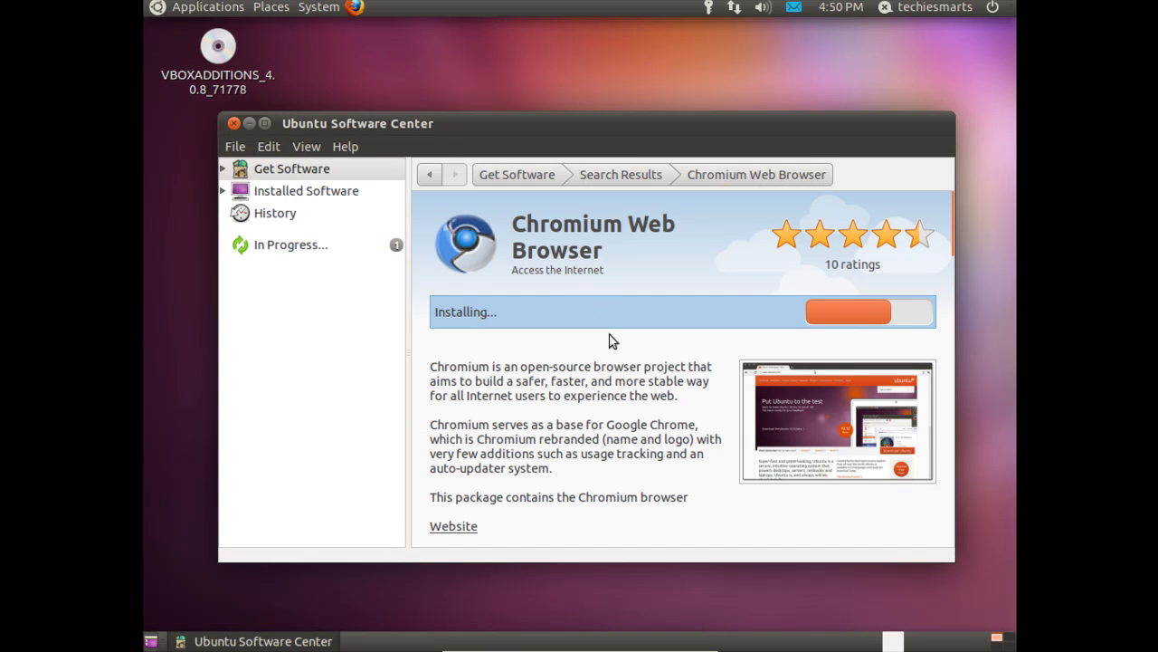
- Follow Chromium Web Browser's installation in the In Progress view until it shows Installed
click(292, 246)
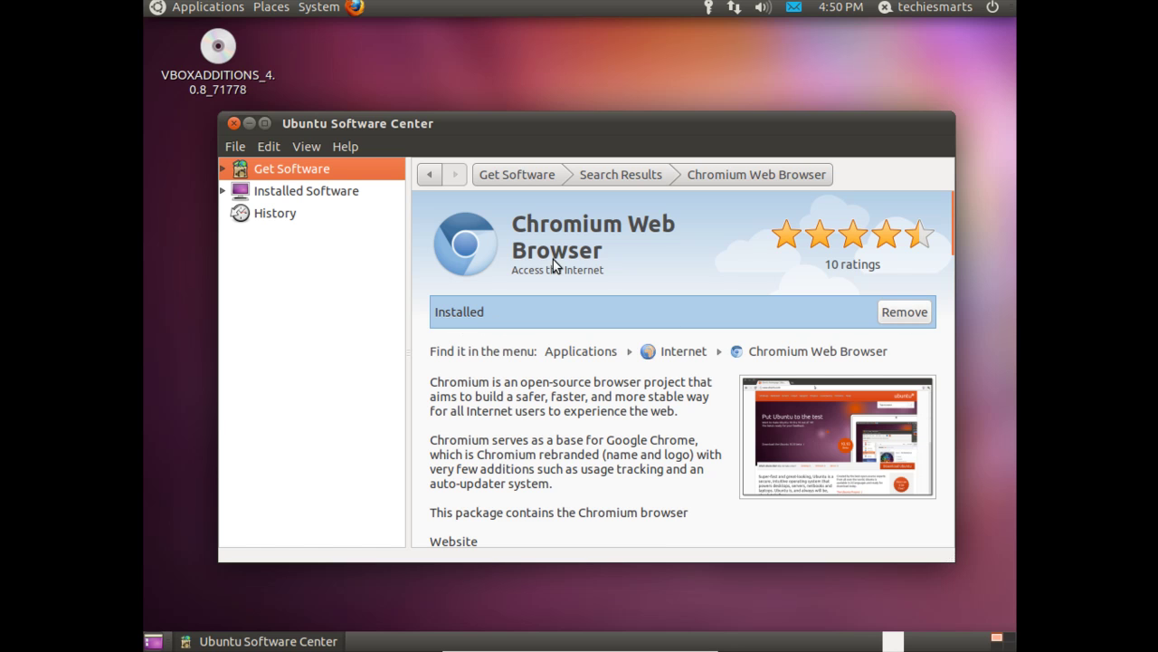
- Close Software Center, launch Chromium from Applications > Internet and choose Google as search engine
click(234, 124)
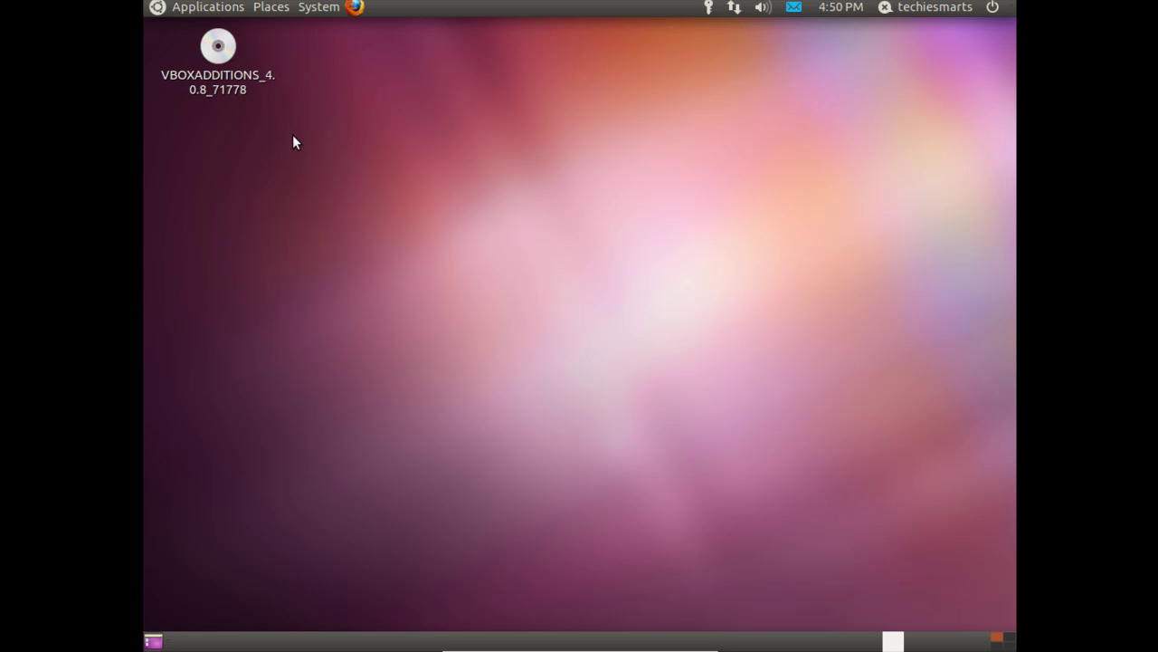
click(211, 8)
mouse_move(241, 102)
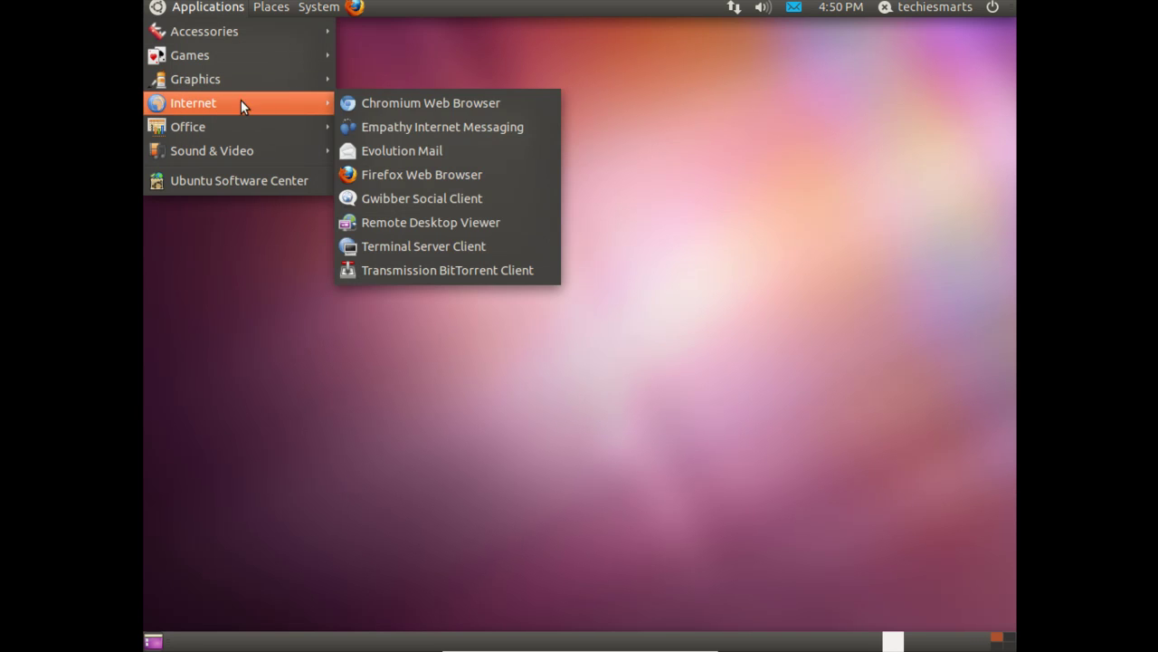
click(396, 107)
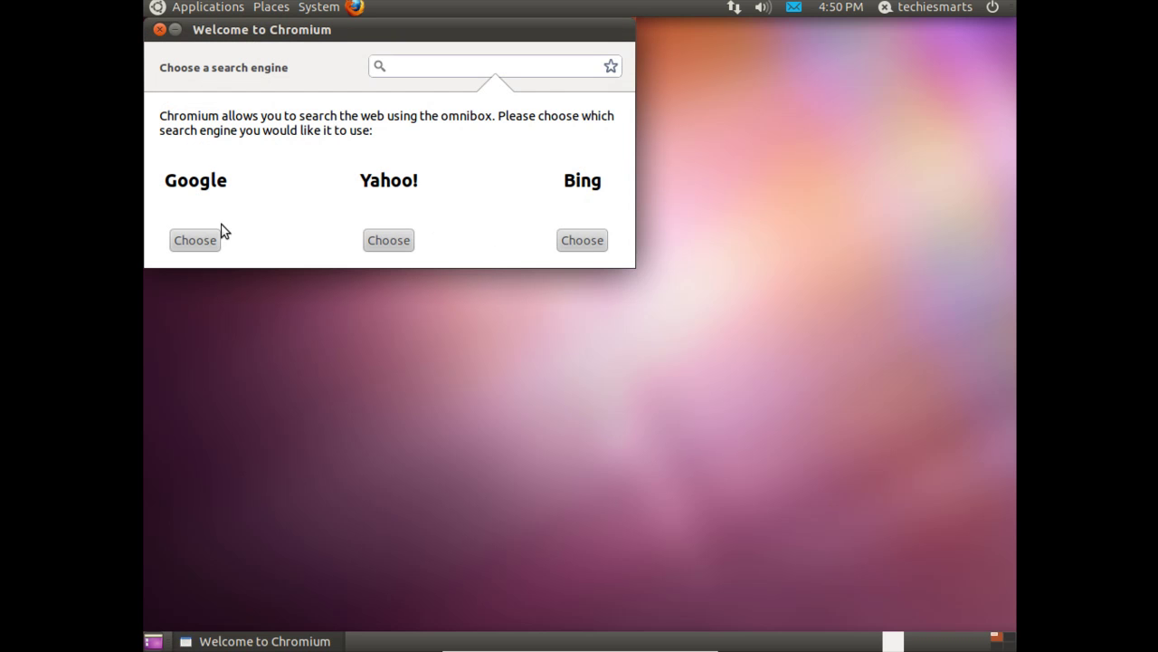
click(194, 240)
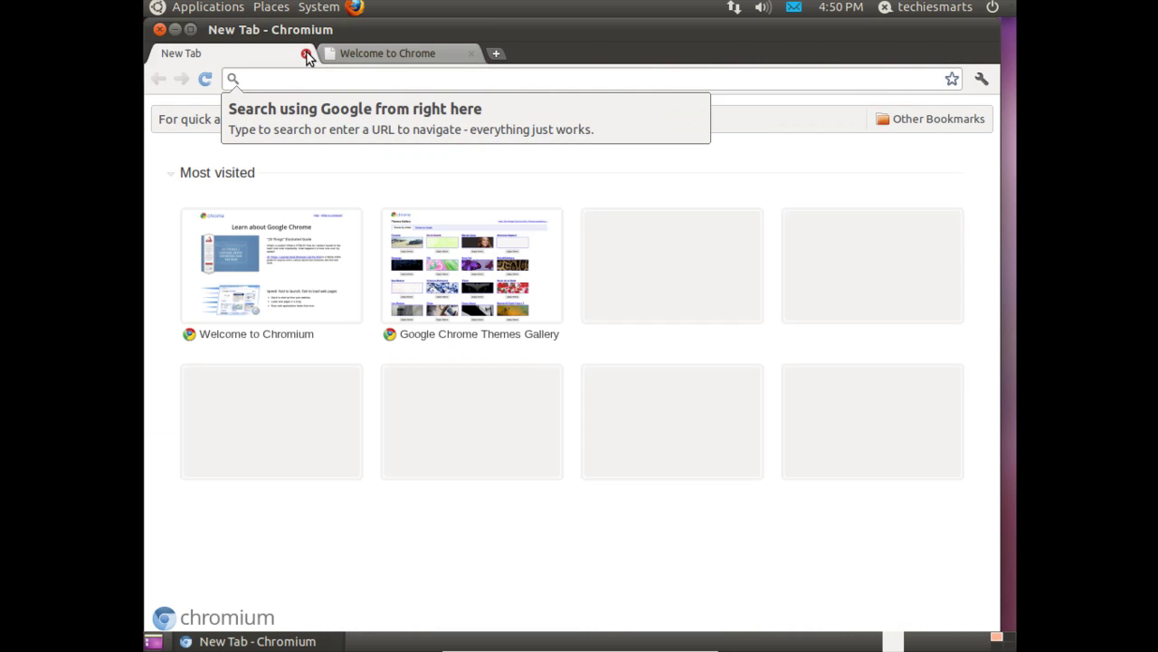
click(391, 56)
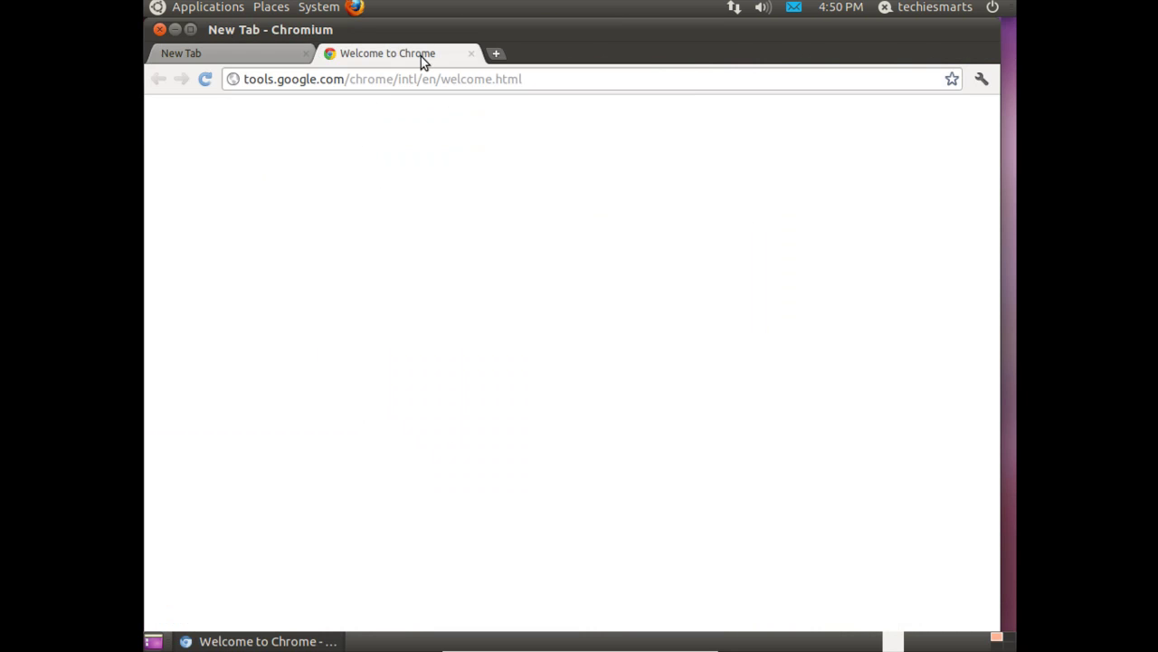
click(470, 54)
click(305, 83)
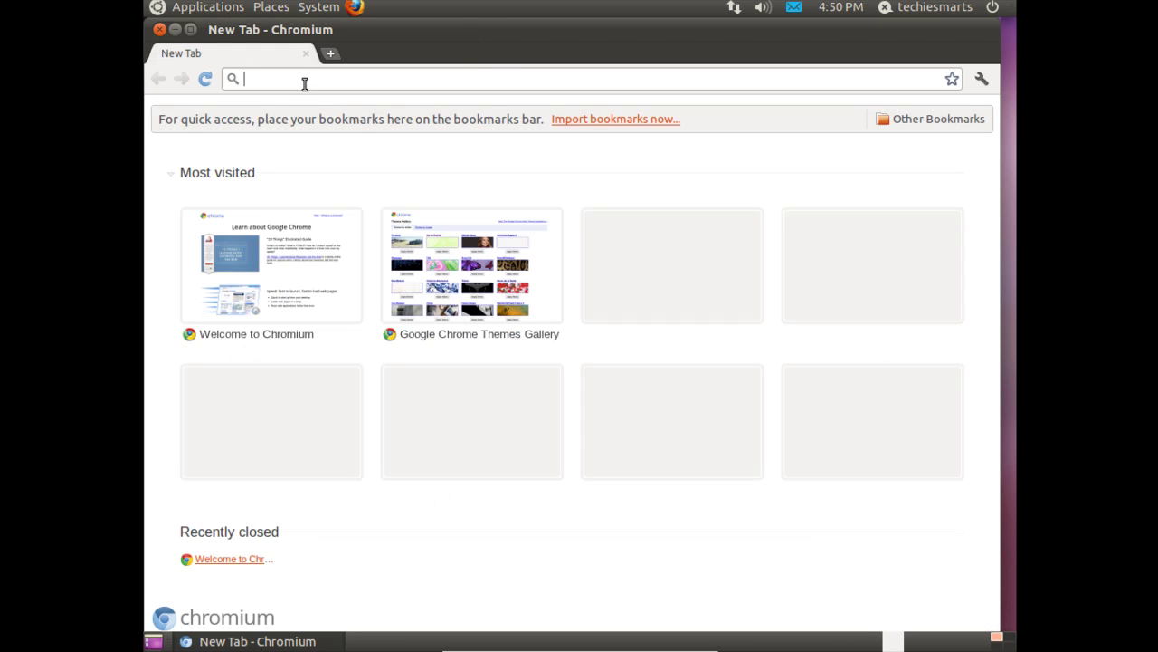
text(http:)
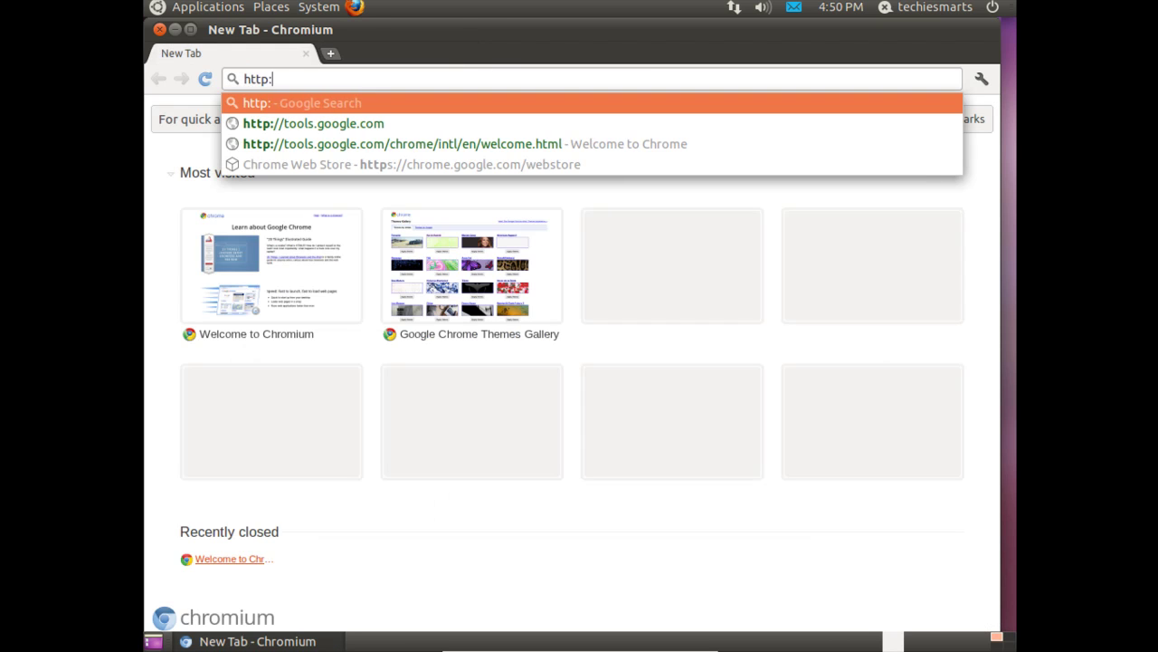
text(//www.google.com)
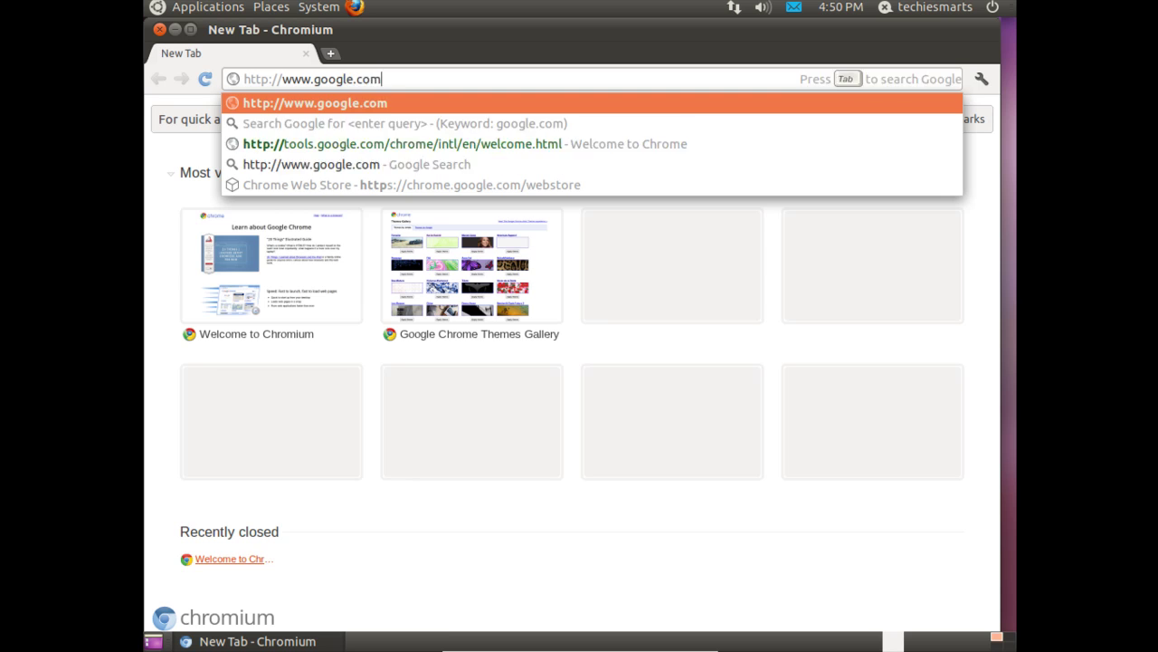
key(Return)
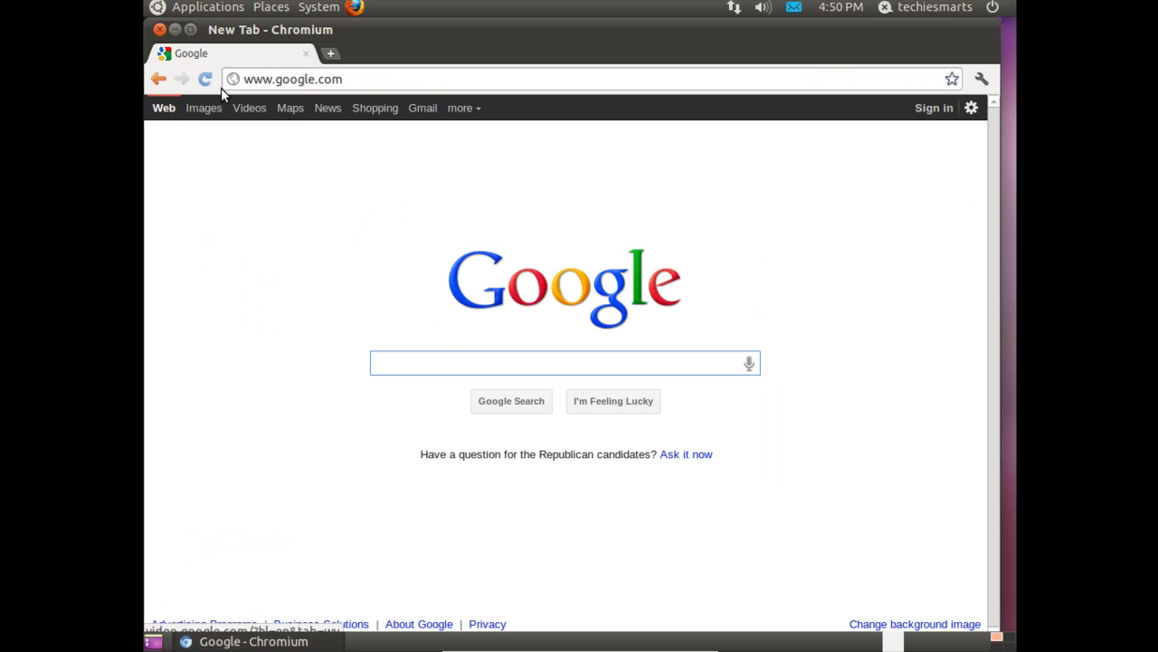
- Close the Chromium window and add a Chromium Web Browser launcher from the Internet category to the top panel
click(161, 30)
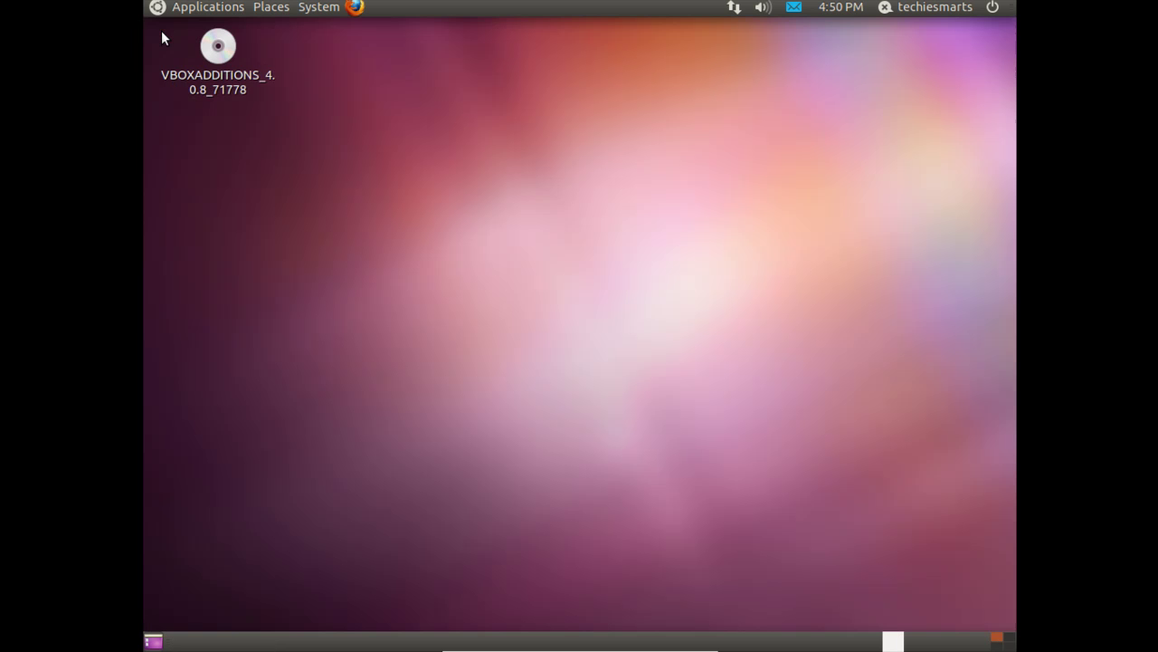
right_click(390, 5)
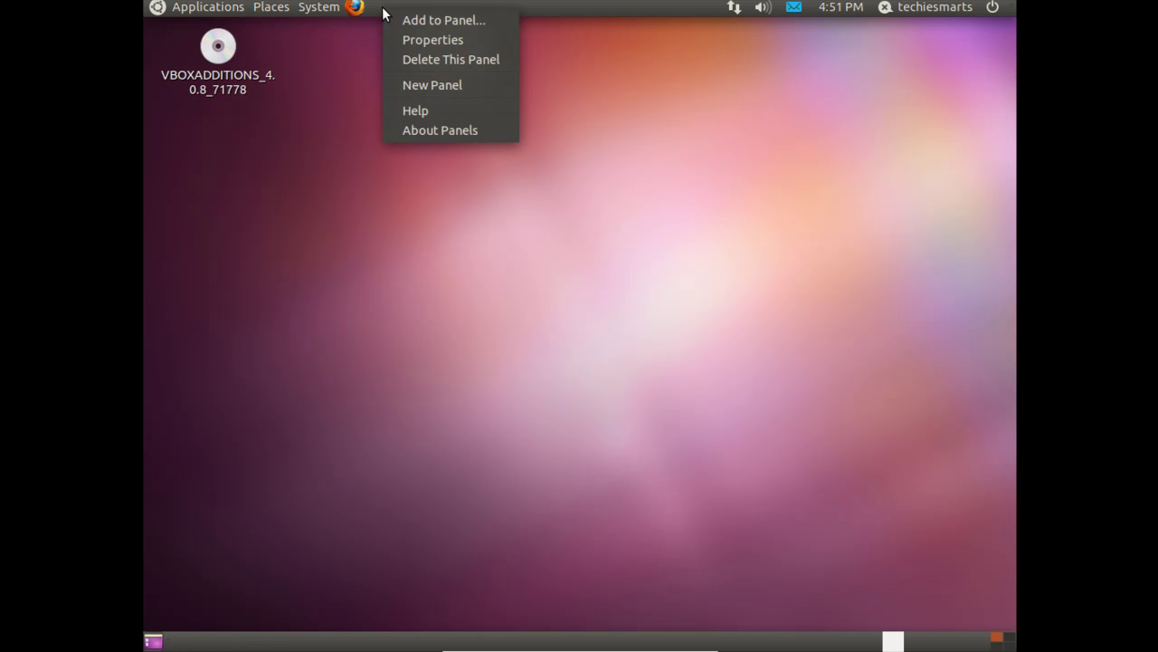
click(398, 18)
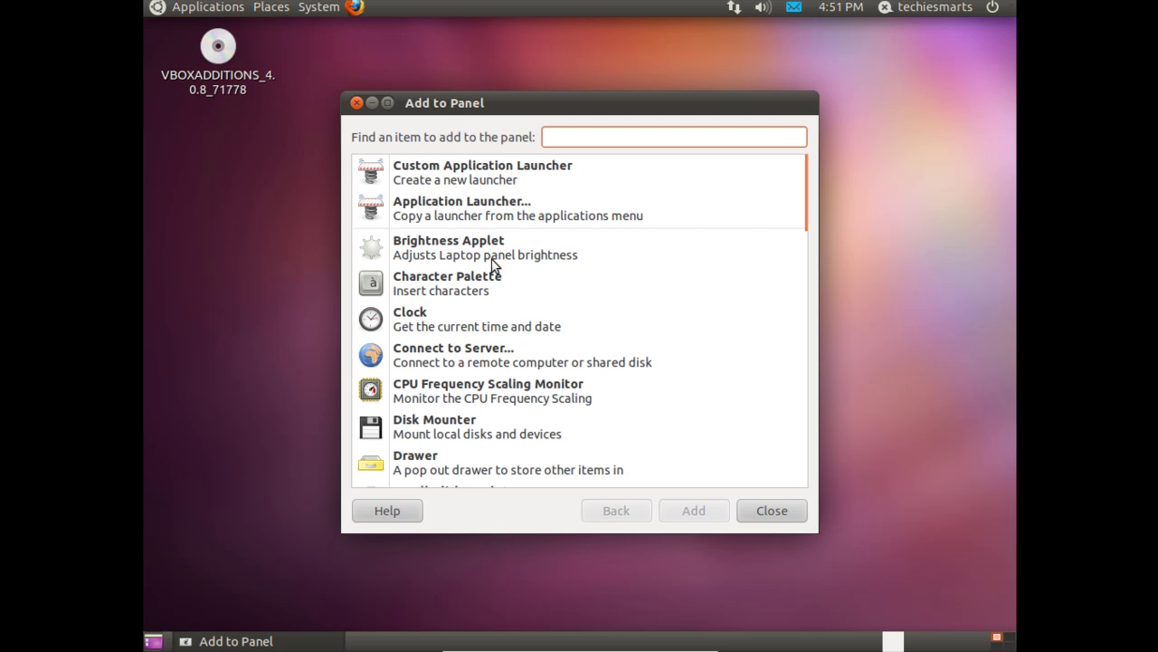
click(474, 211)
click(685, 511)
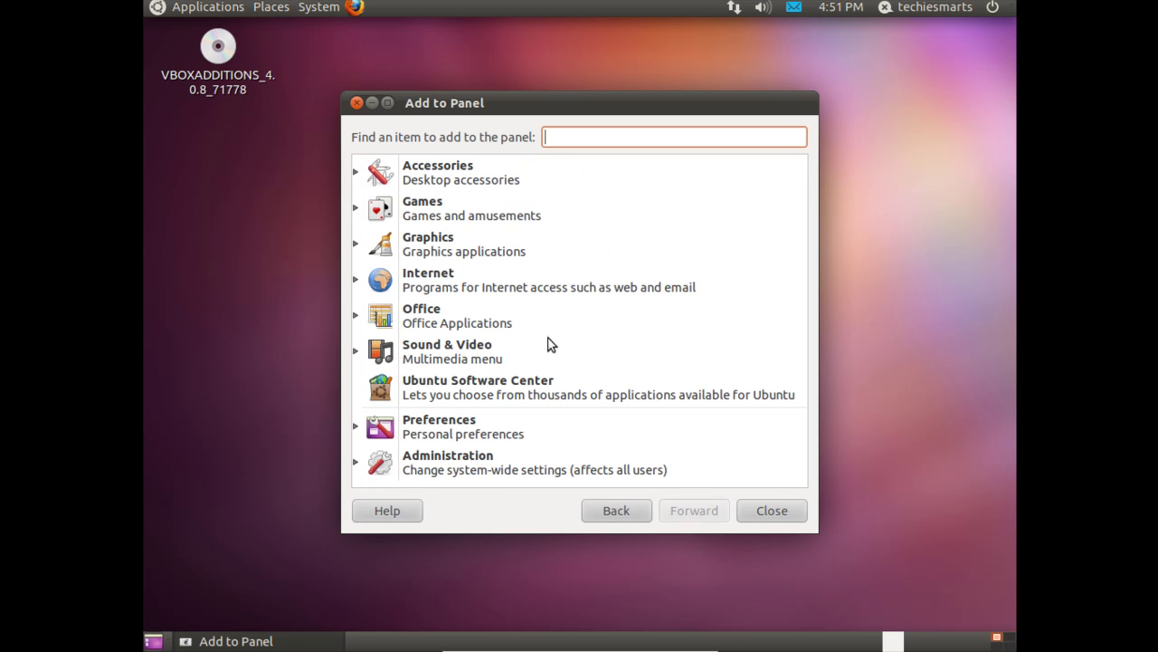
click(434, 279)
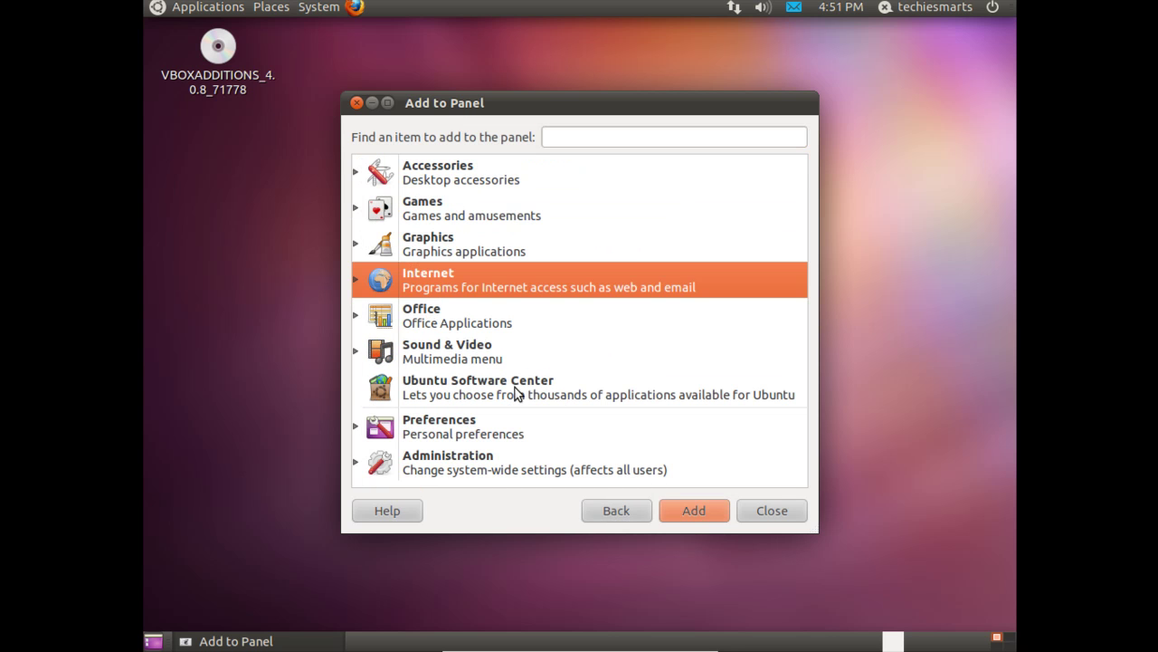
click(356, 279)
click(446, 319)
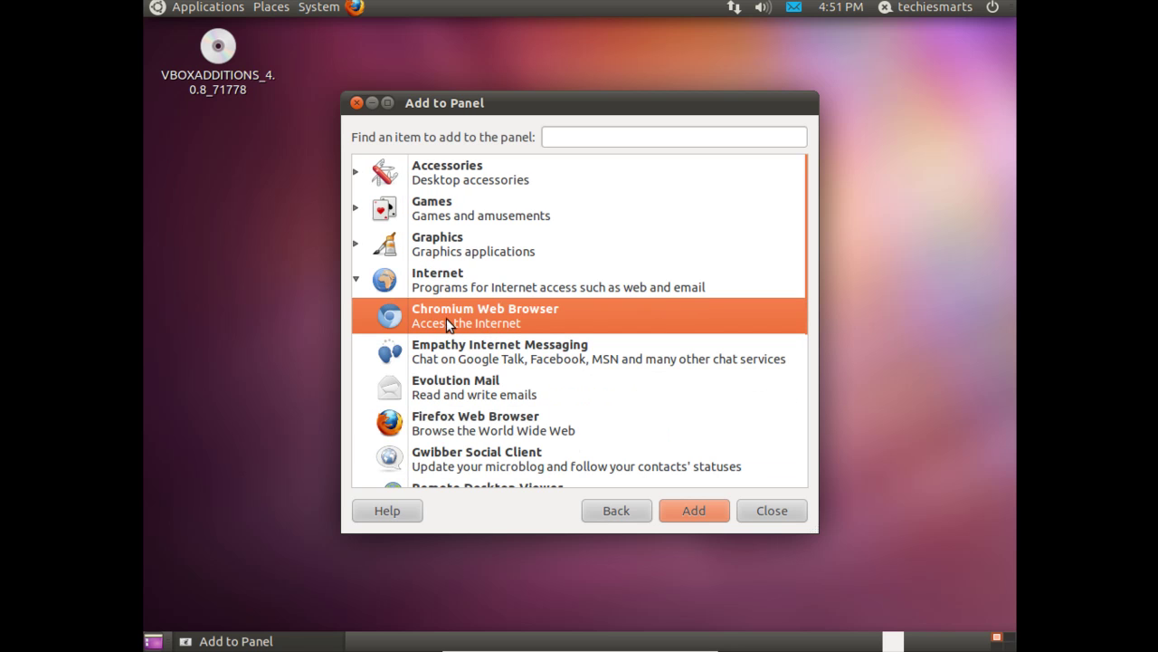
click(689, 509)
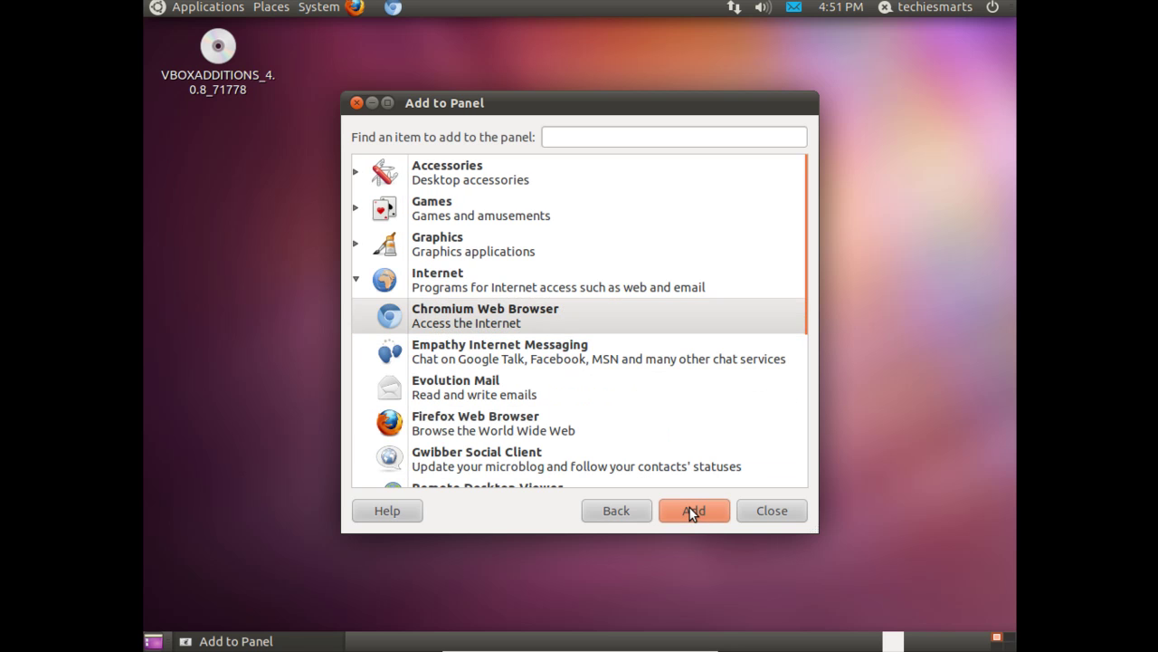
click(762, 508)
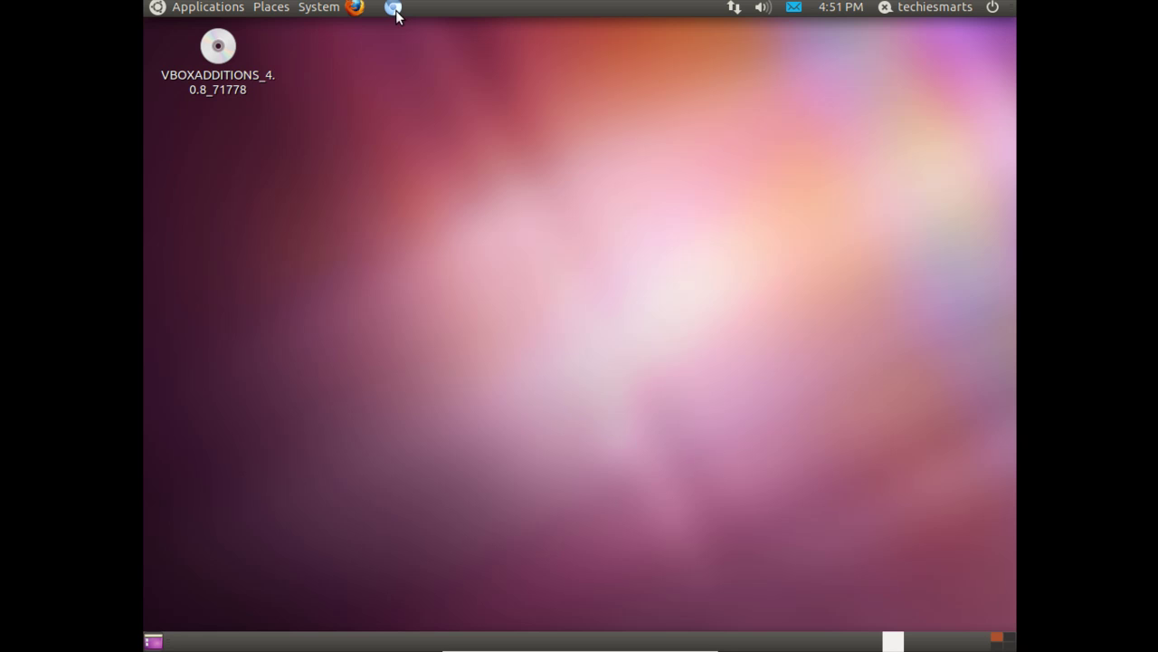
- Move the Chromium launcher beside Firefox's, then test-launch and close both browsers
drag(396, 16, 357, 16)
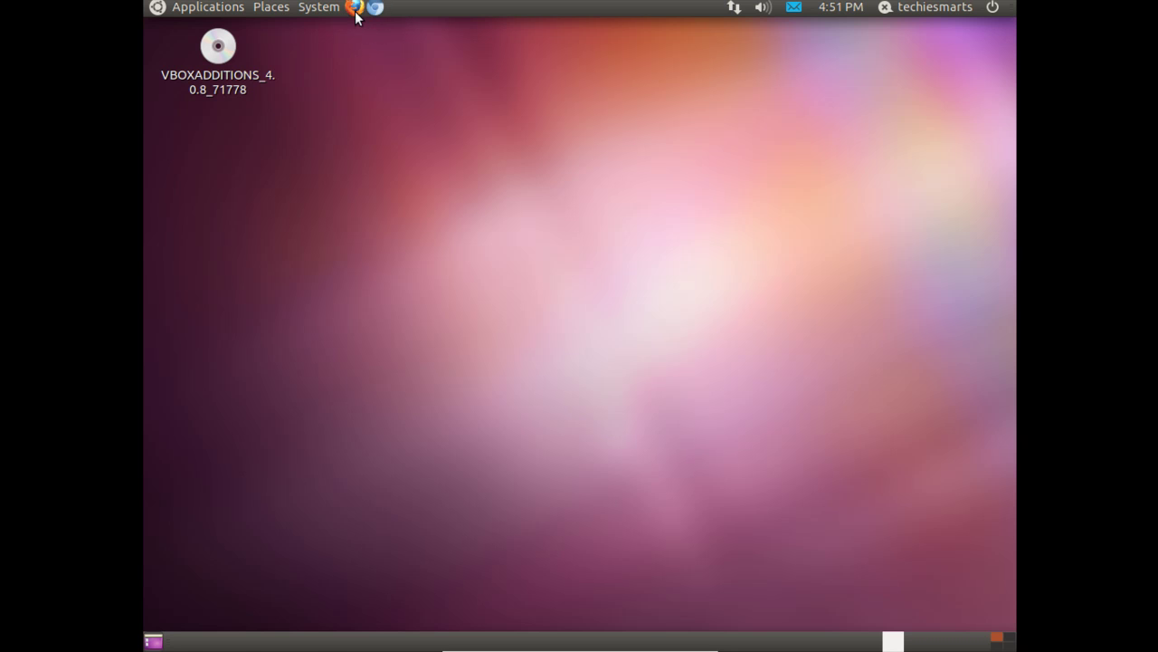
click(375, 7)
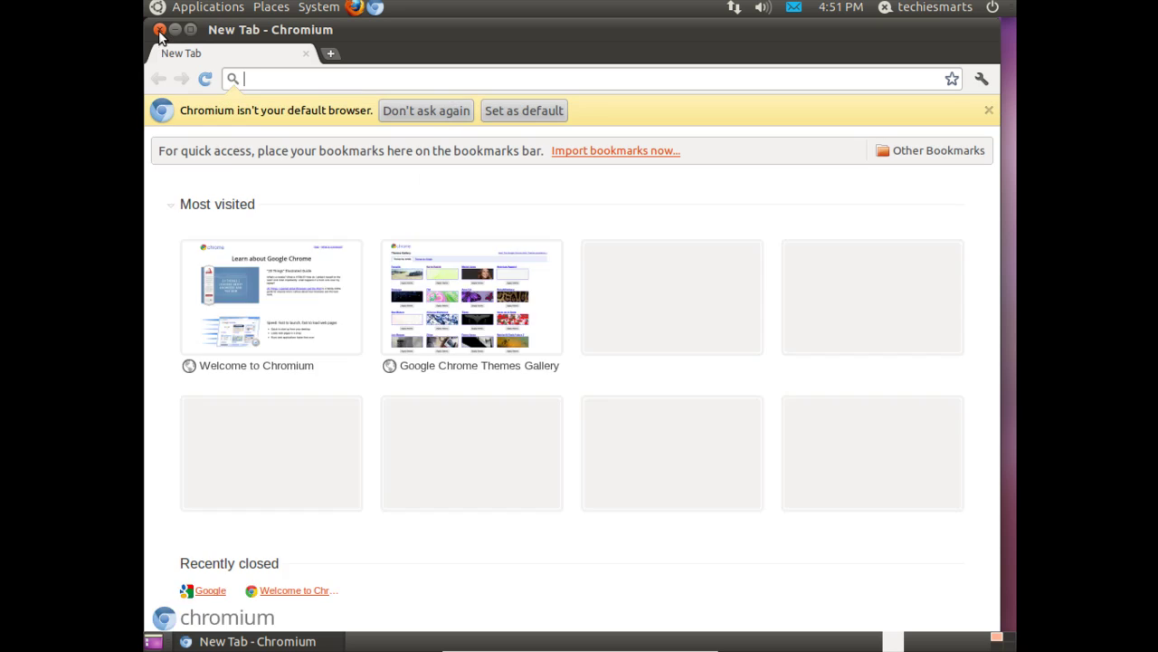
click(159, 29)
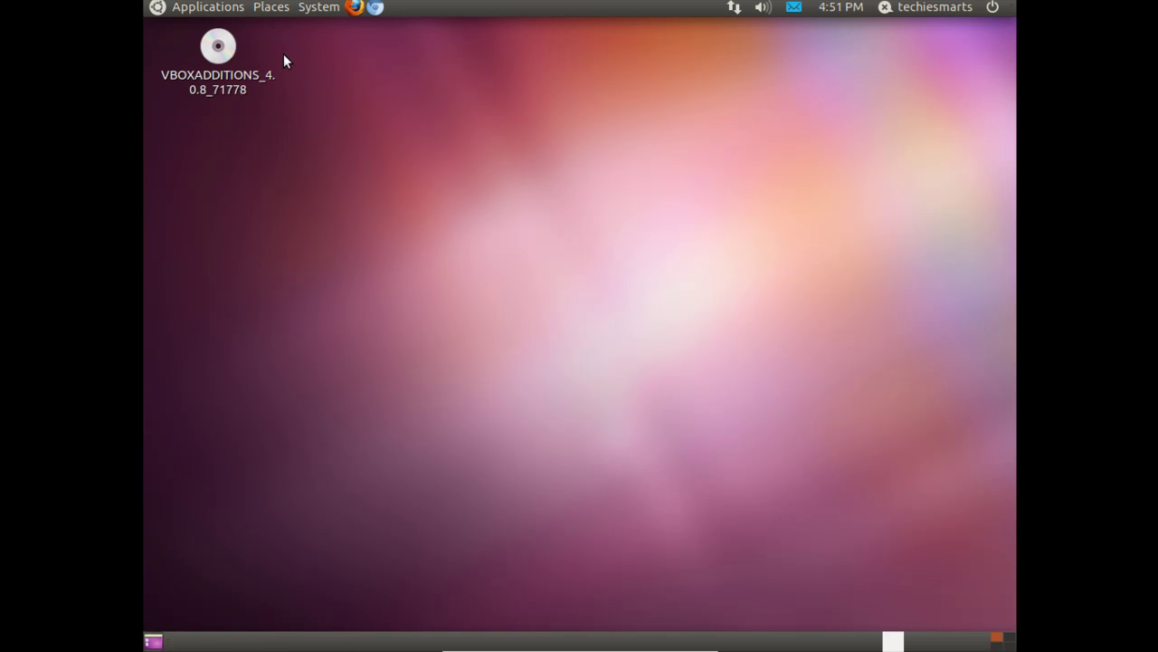
click(353, 8)
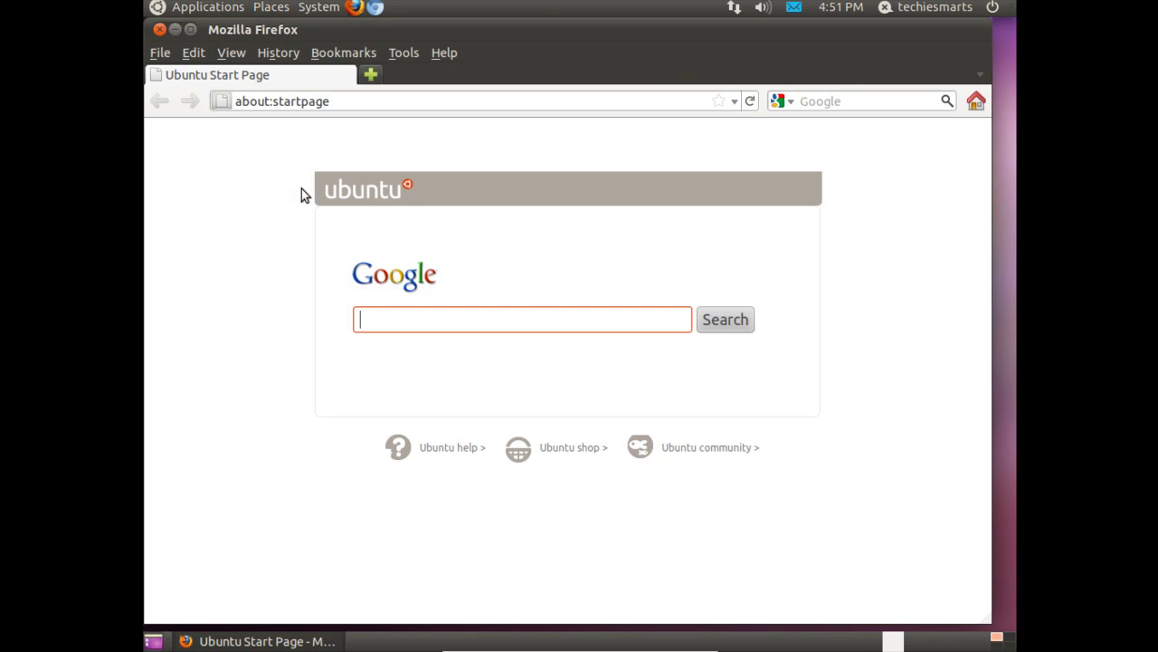
click(159, 30)
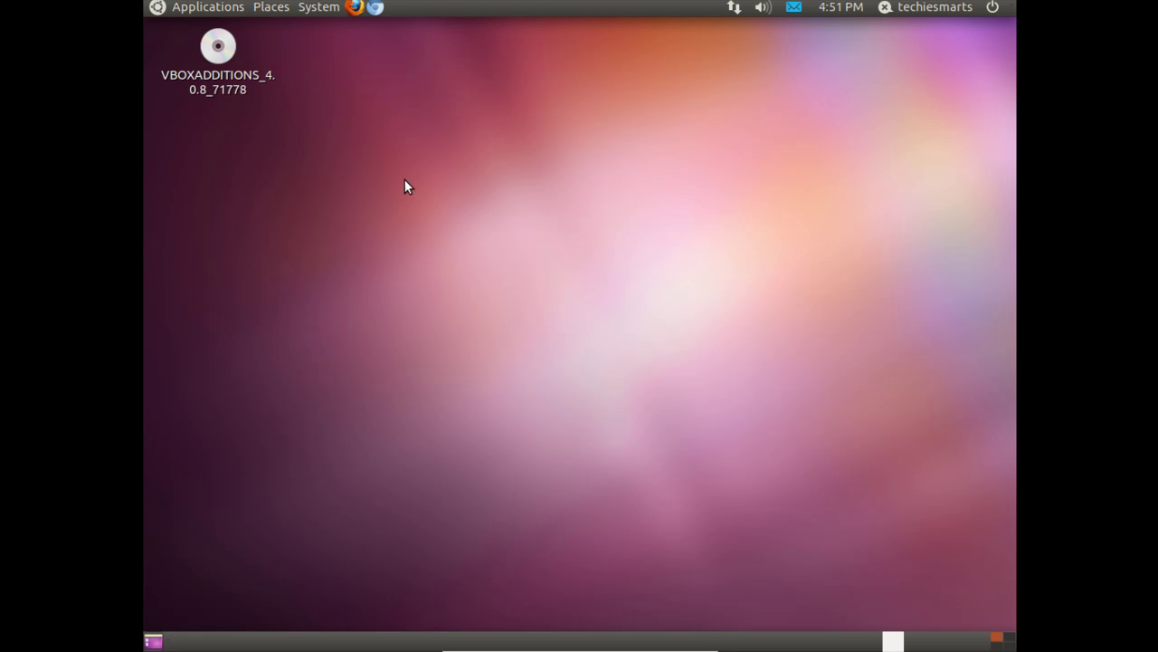
- Start Terminal from Accessories, then move and enlarge its window
click(229, 9)
mouse_move(230, 31)
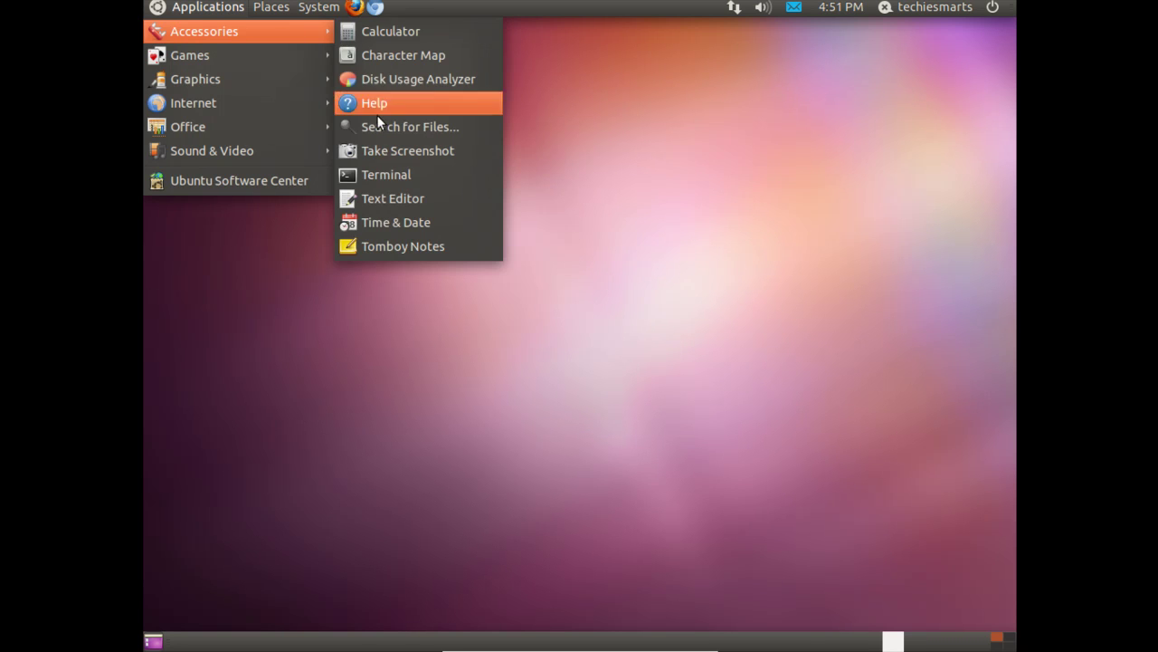
click(380, 172)
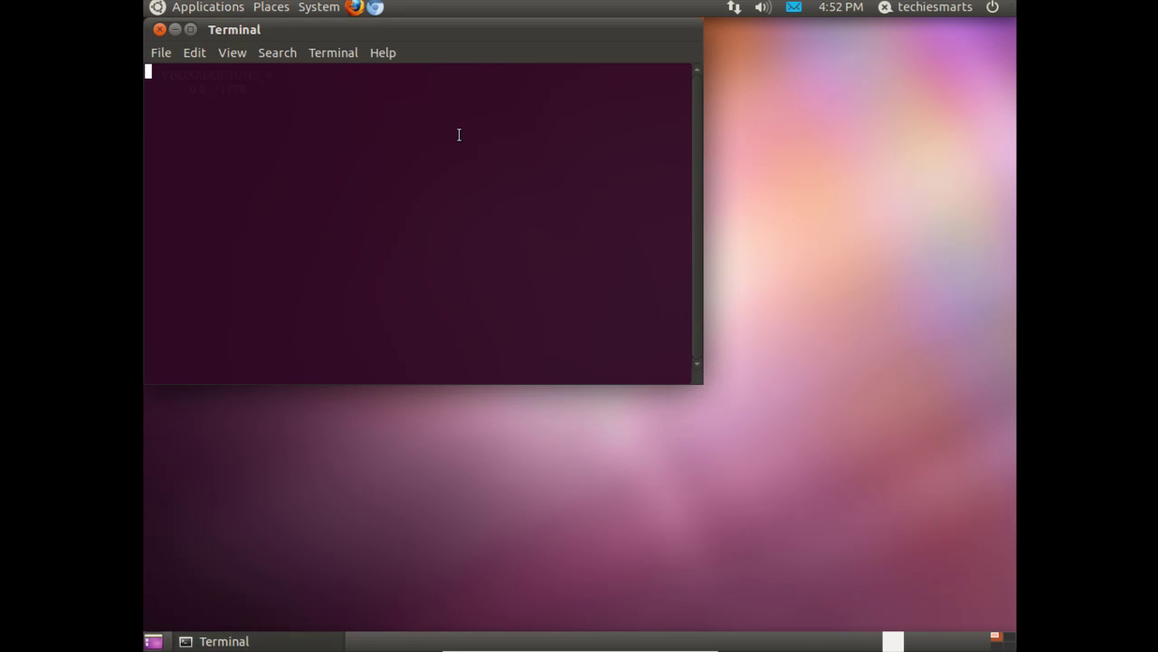
drag(454, 37, 550, 86)
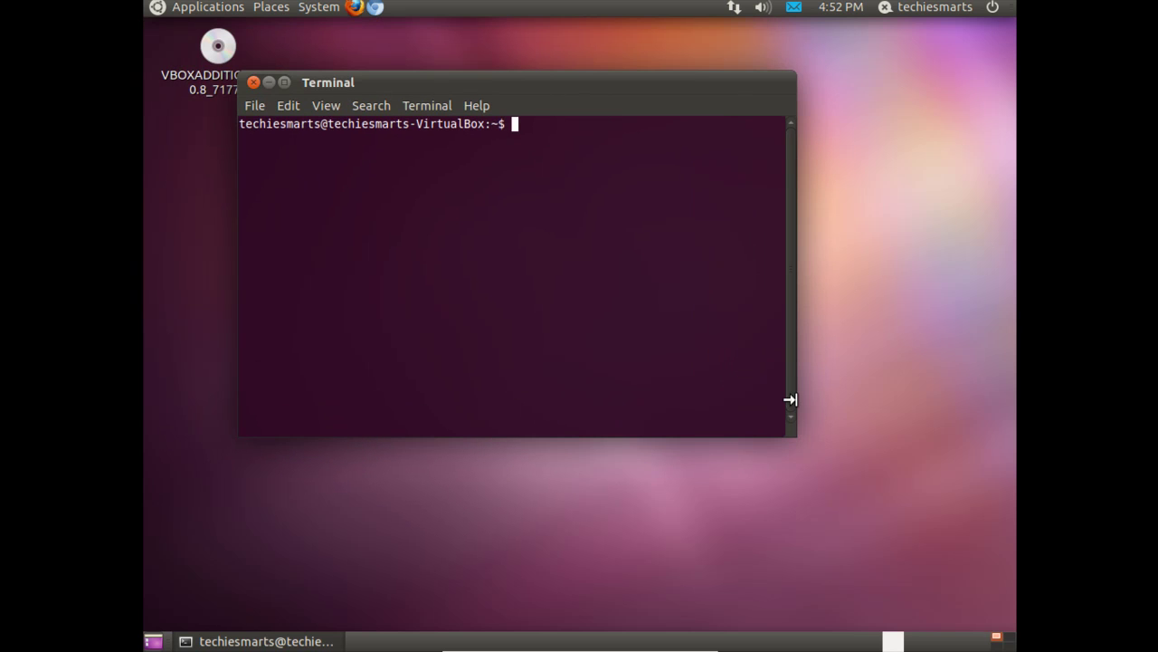
drag(788, 426, 959, 432)
drag(669, 90, 618, 93)
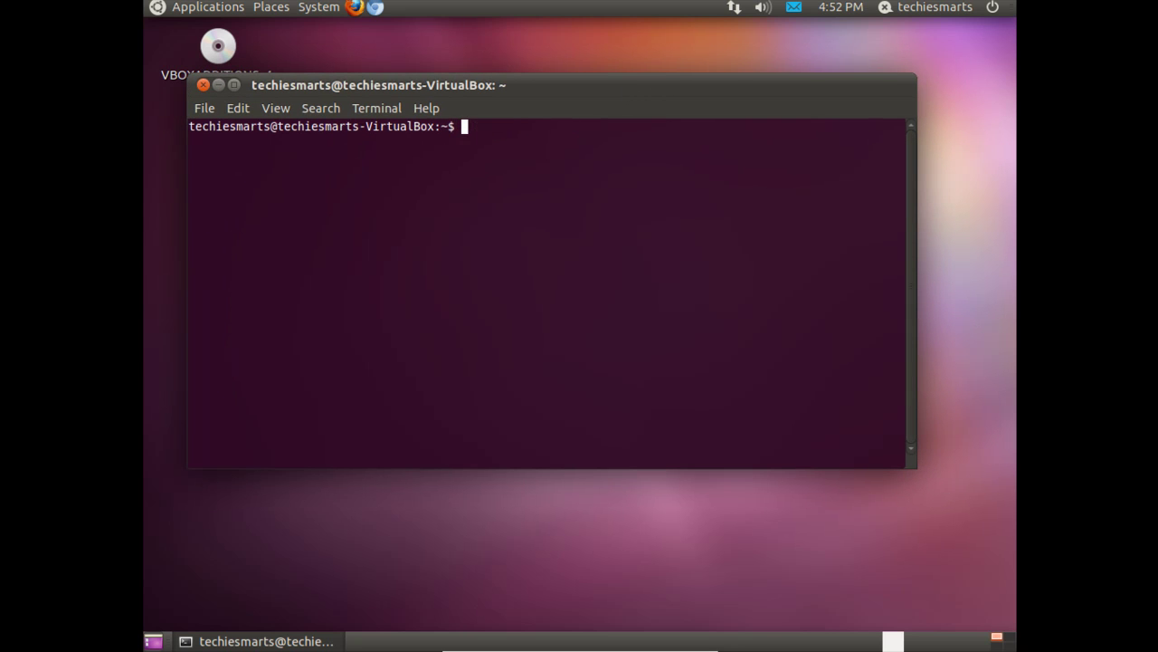
- Run sudo add-apt-repository ppa:tualatrix/ppa and authorise it with the account password
text(sudo add)
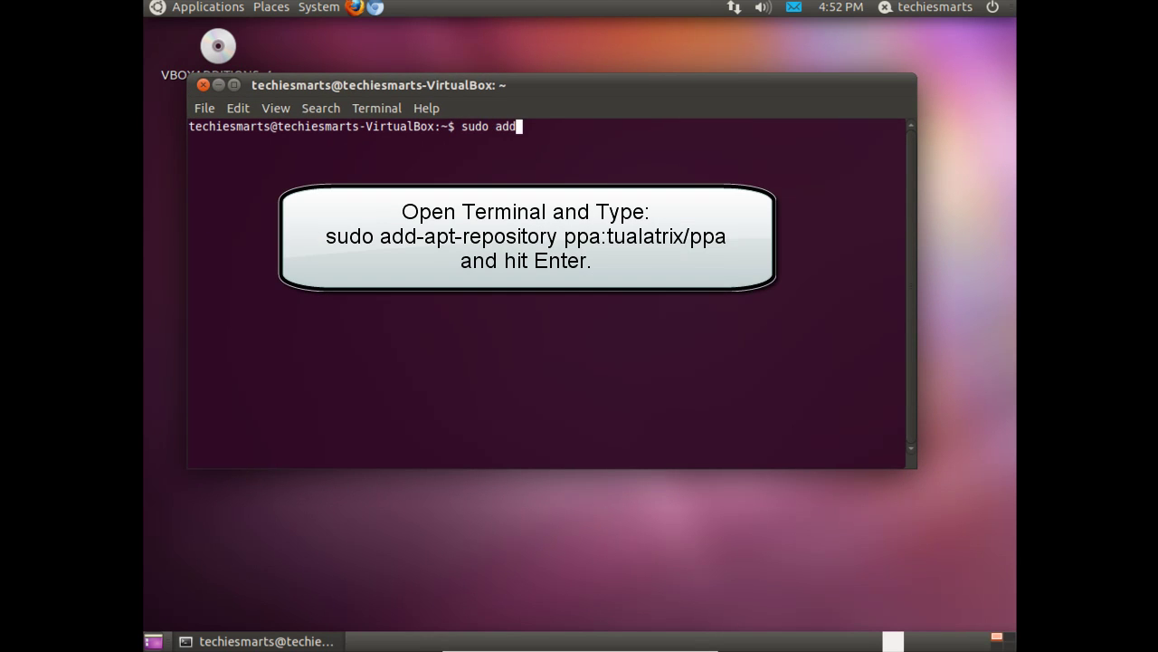
text(-apt-repository)
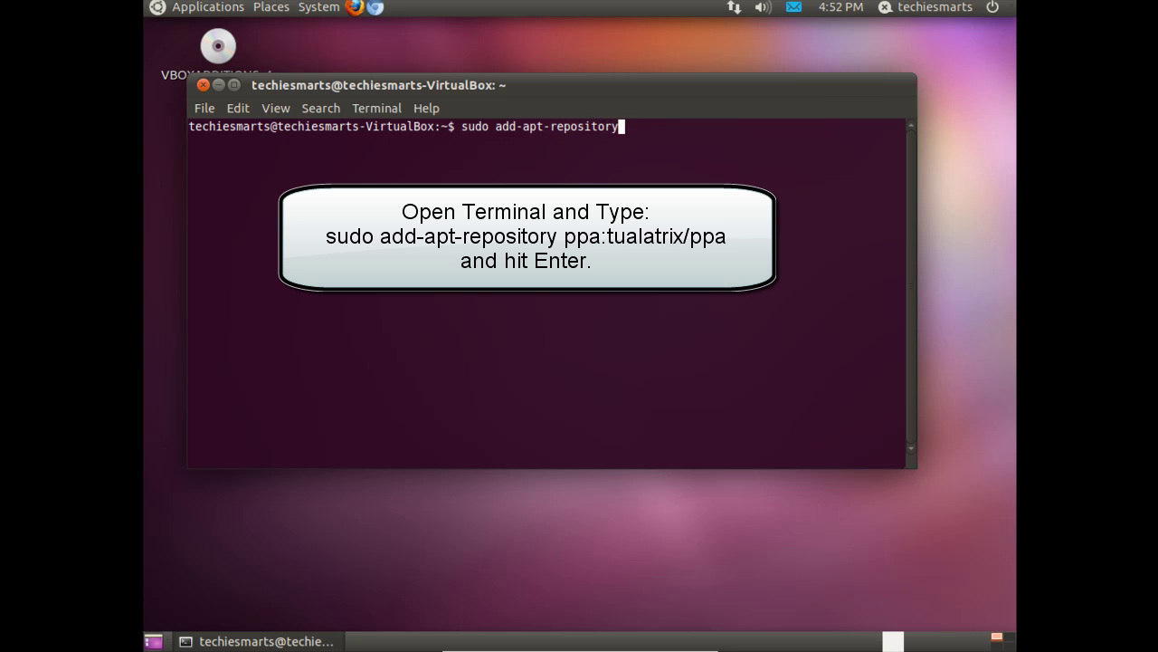
text( ppa:tualatri)
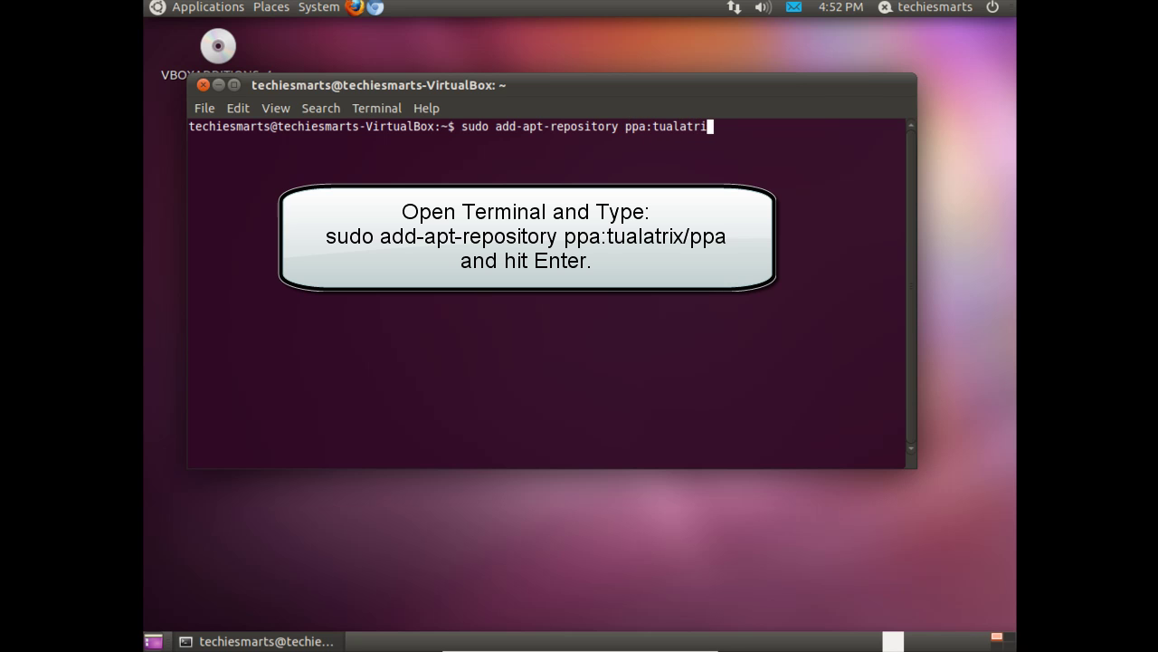
text(x/ppa)
key(Return)
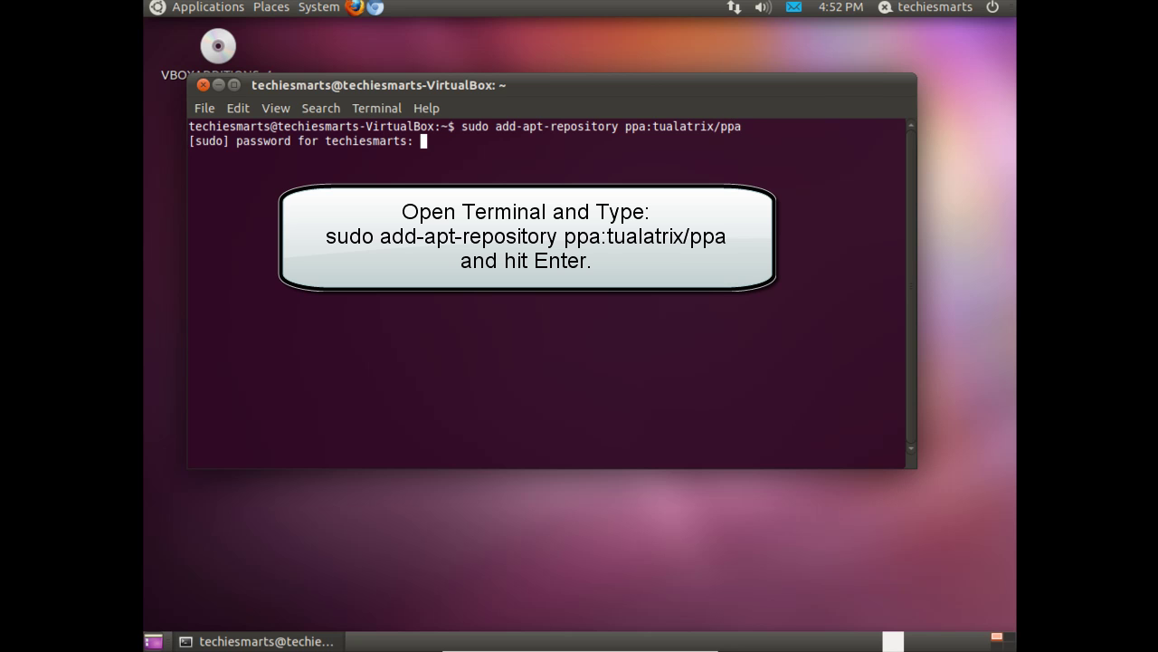
key(Return)
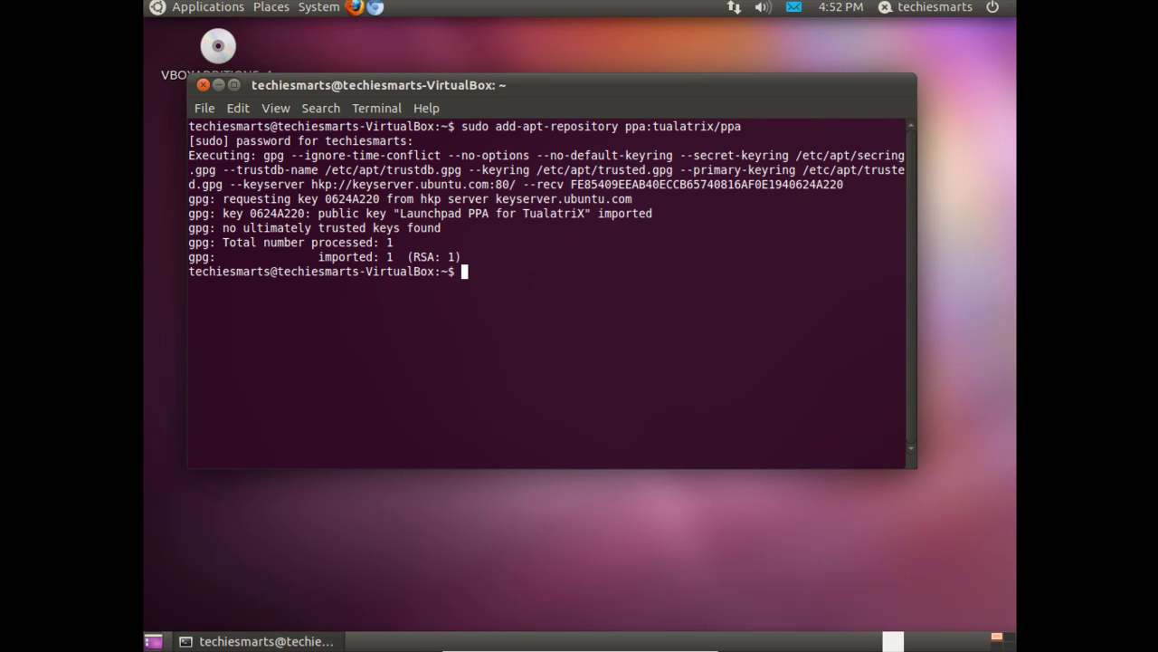
- Run sudo apt-get update to fetch the new repository's package lists
text(sudo)
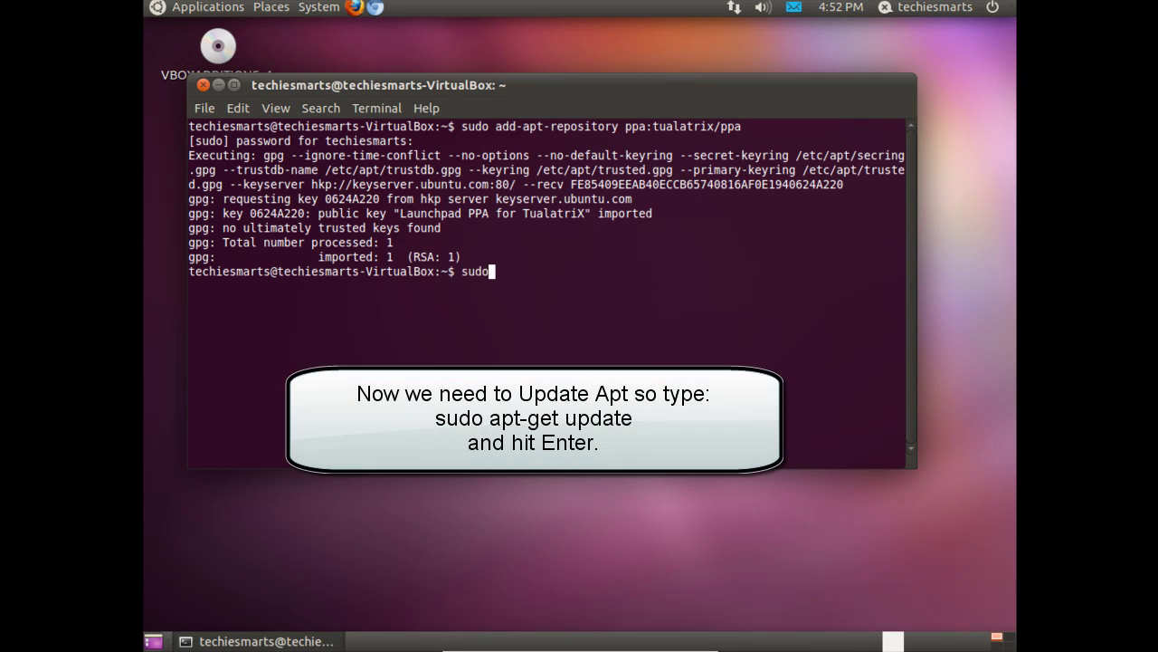
text( apt-get update)
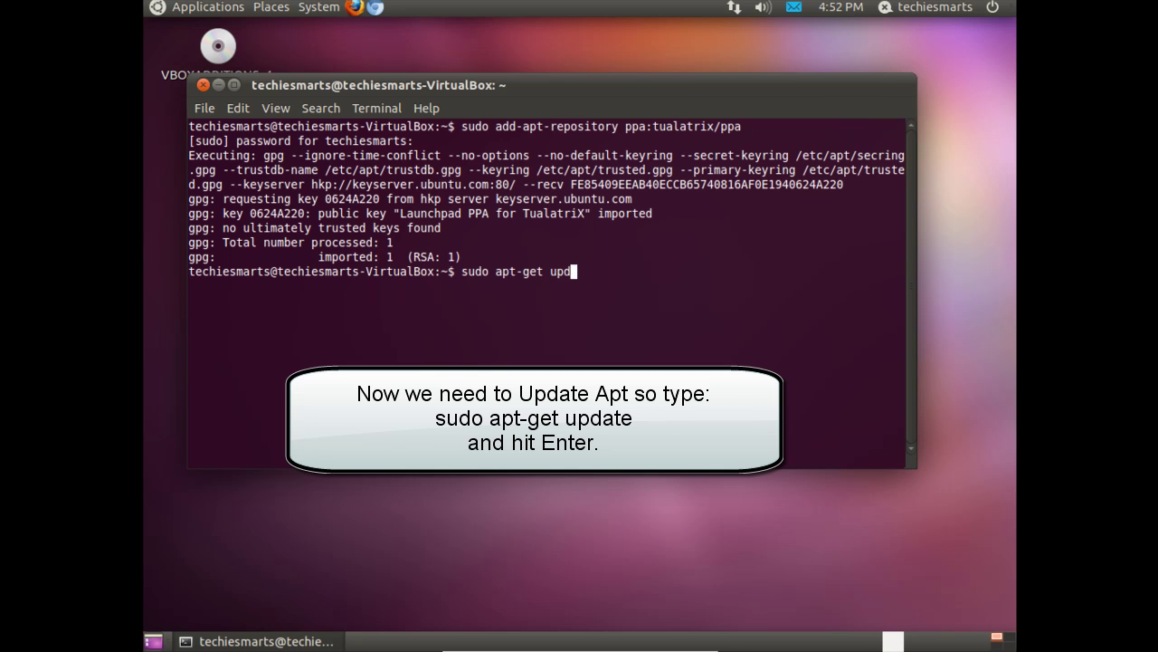
key(Return)
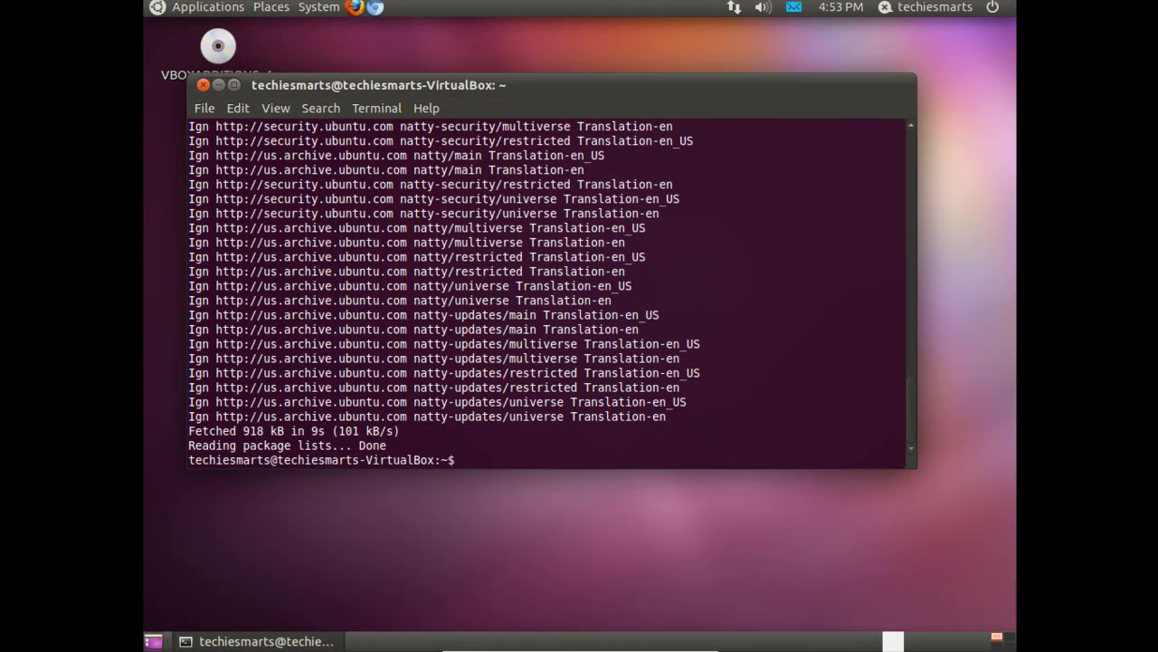
- Run sudo apt-get install ubuntu-tweak to install Ubuntu Tweak 0.5.14-1~natty1
text(sudo apt-get )
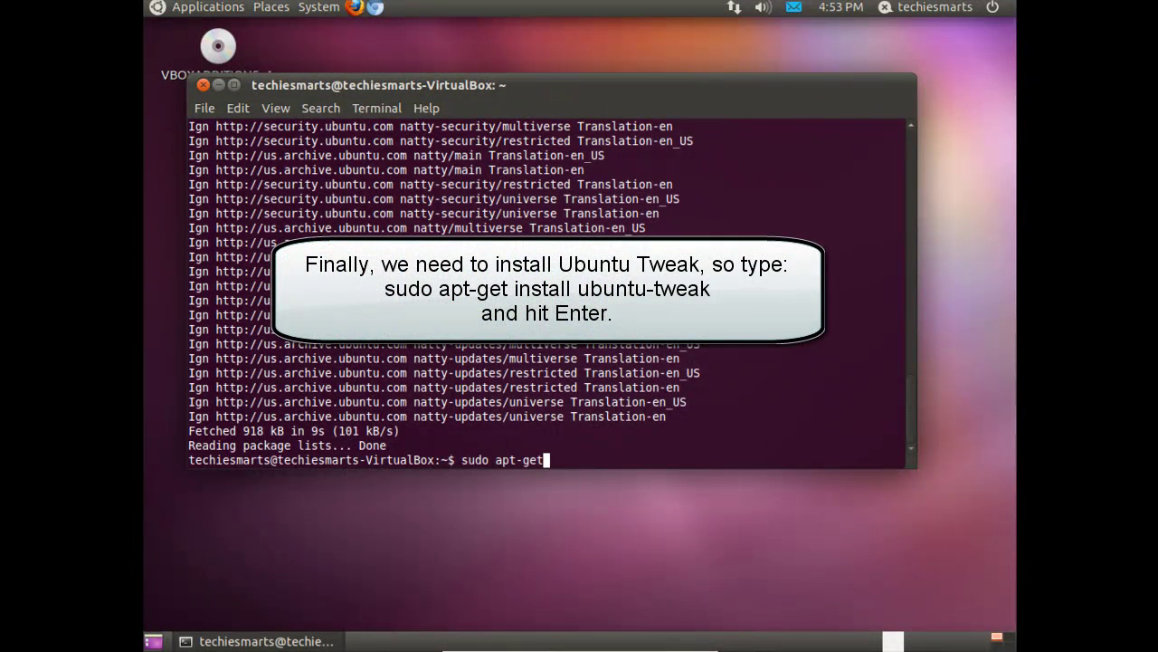
text(install ubun)
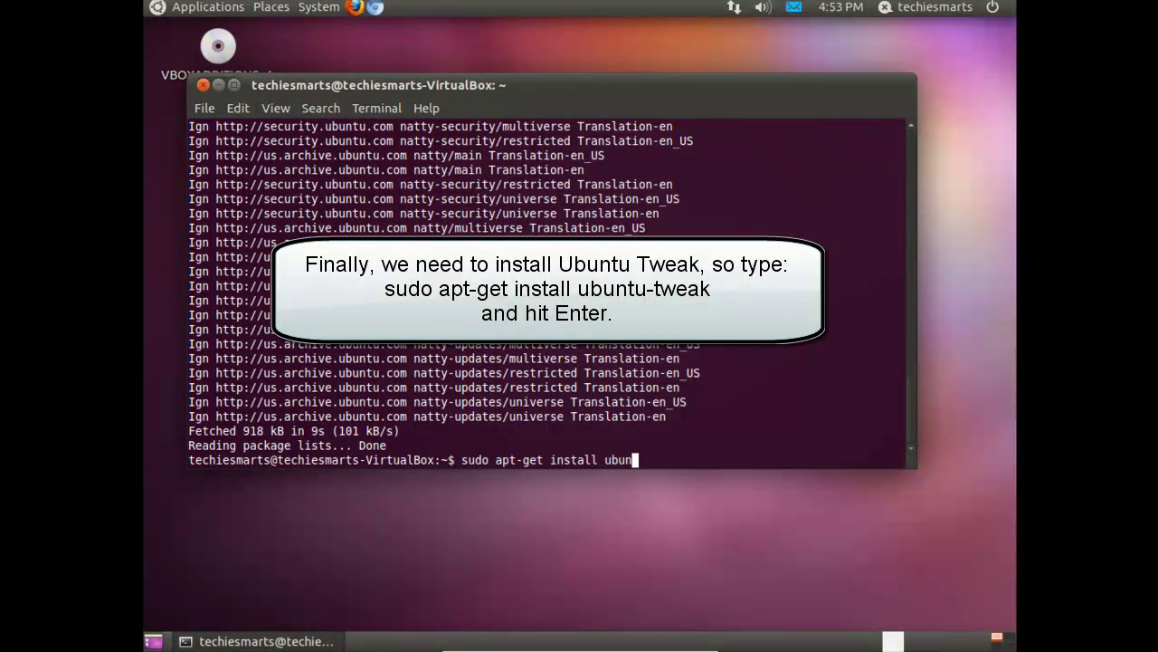
text(tu-tweak)
key(Return)
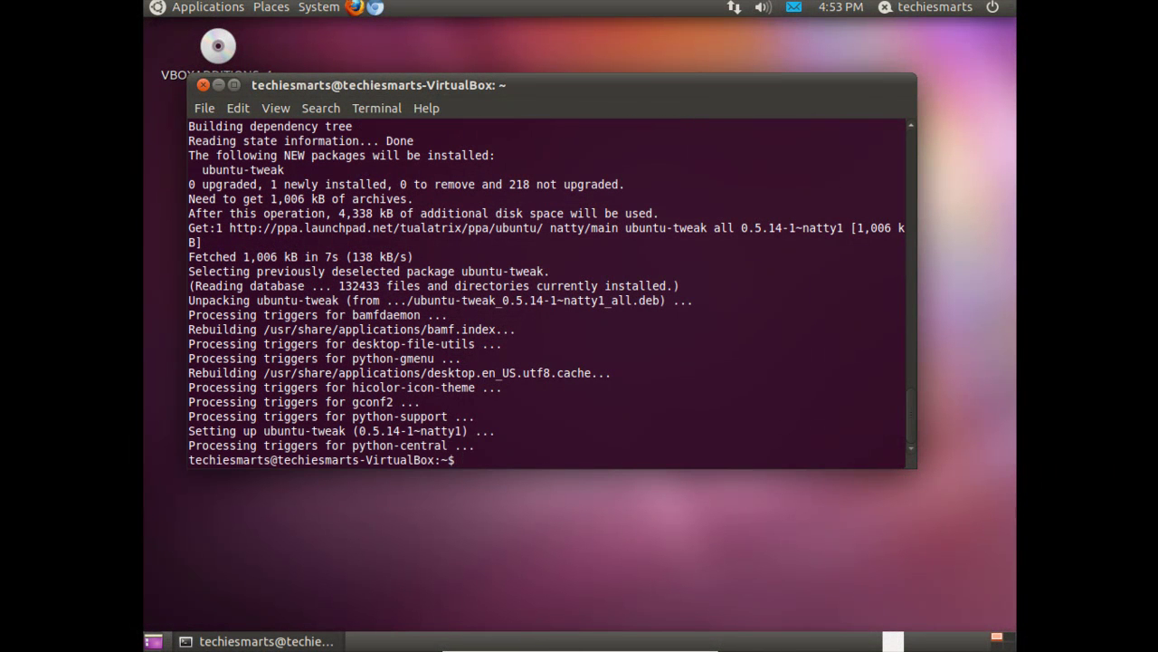
- Exit the terminal, launch Ubuntu Tweak from System Tools and nudge its window down
text(exit)
key(Return)
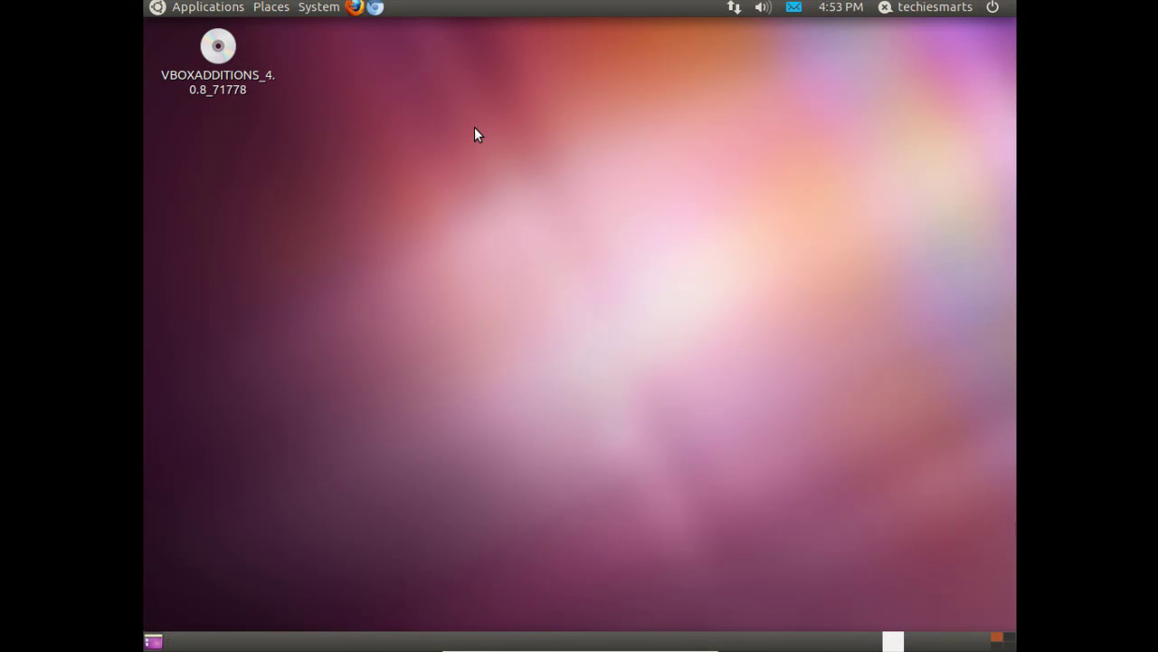
click(222, 10)
mouse_move(223, 35)
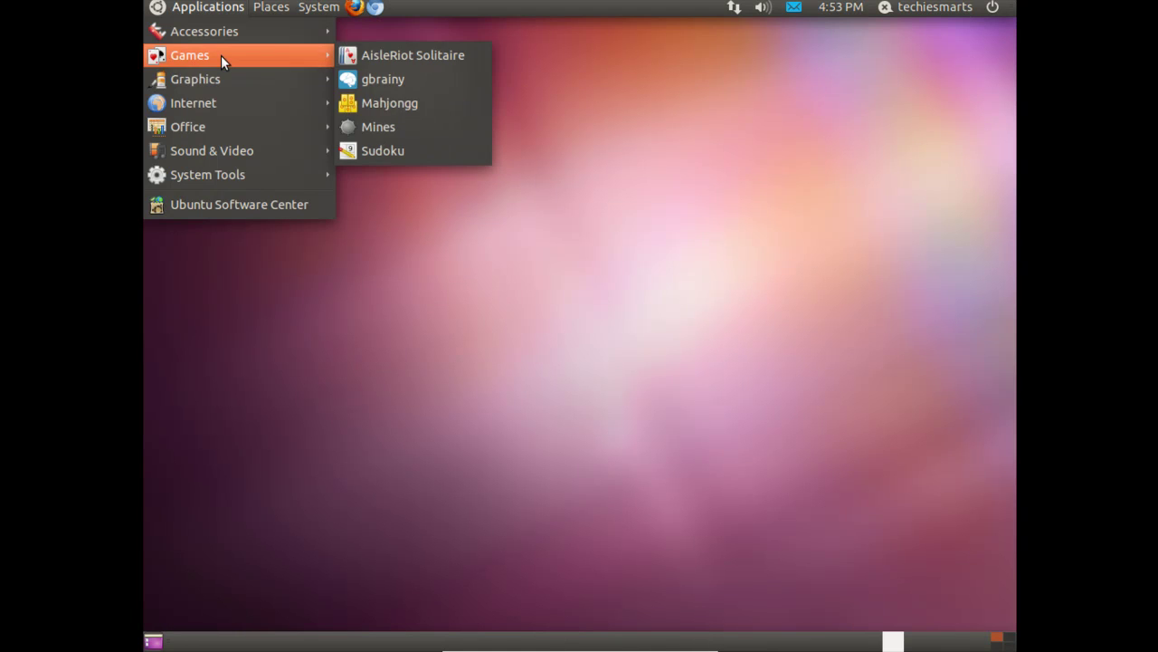
mouse_move(225, 174)
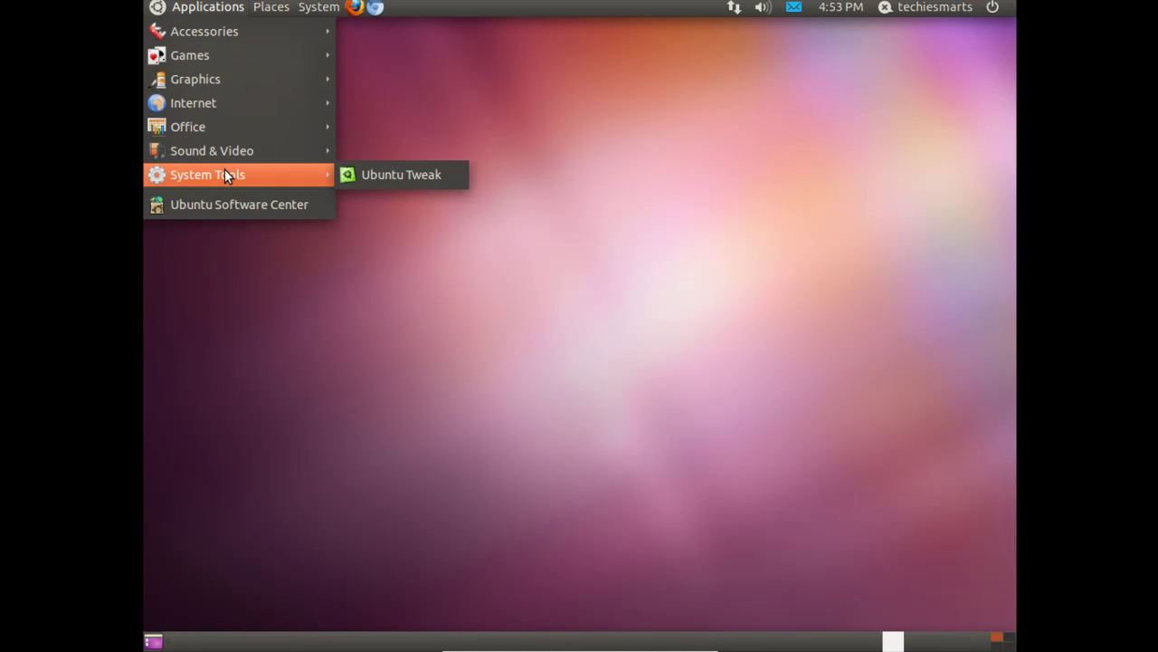
click(354, 174)
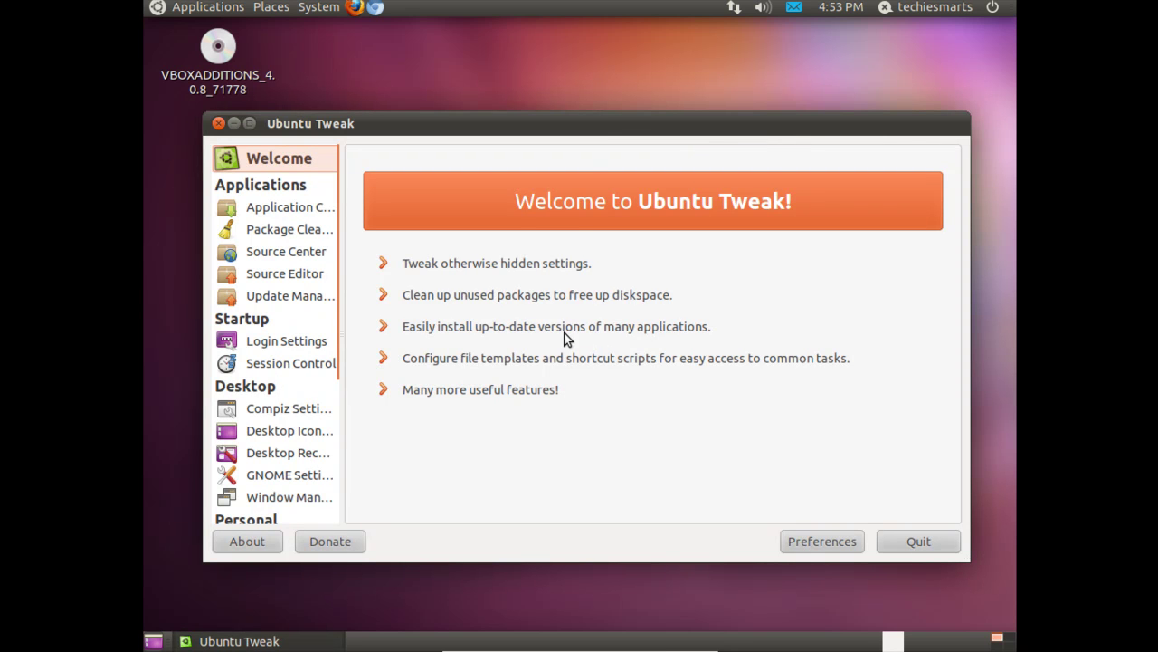
drag(599, 123, 602, 129)
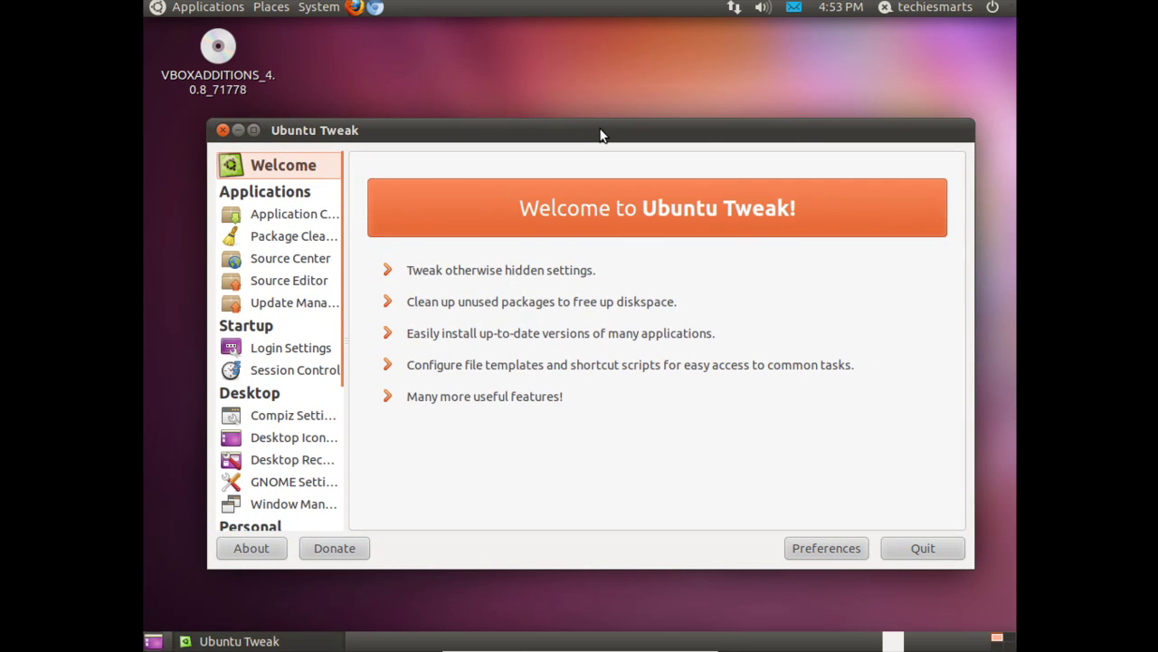
double_click(588, 135)
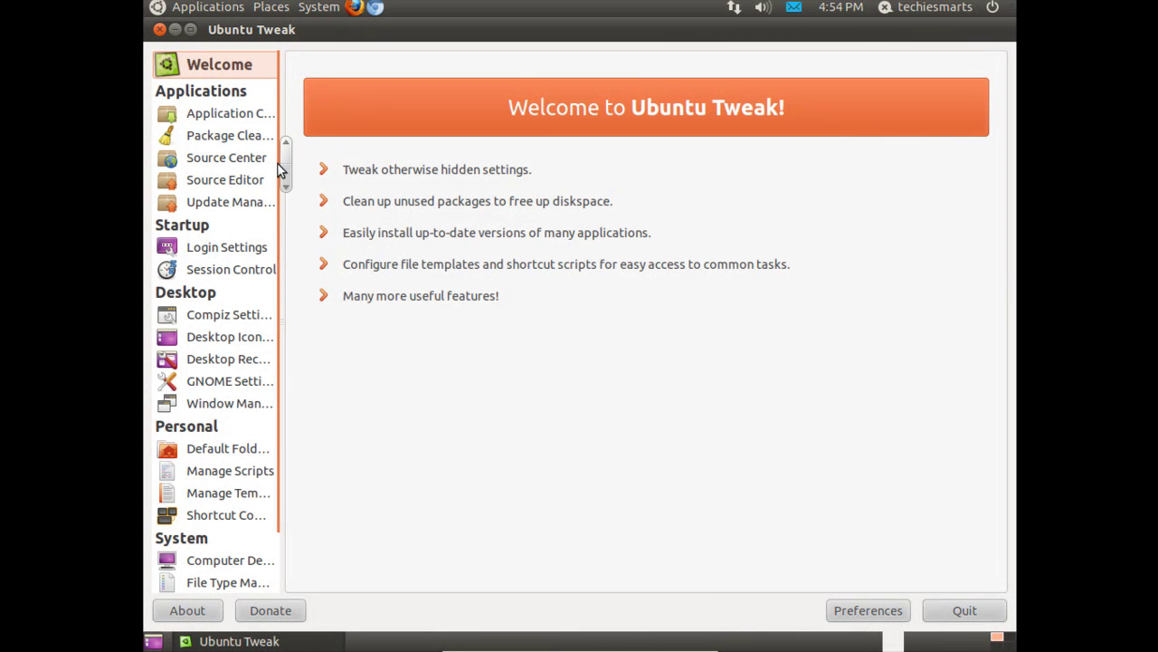
drag(282, 95, 362, 93)
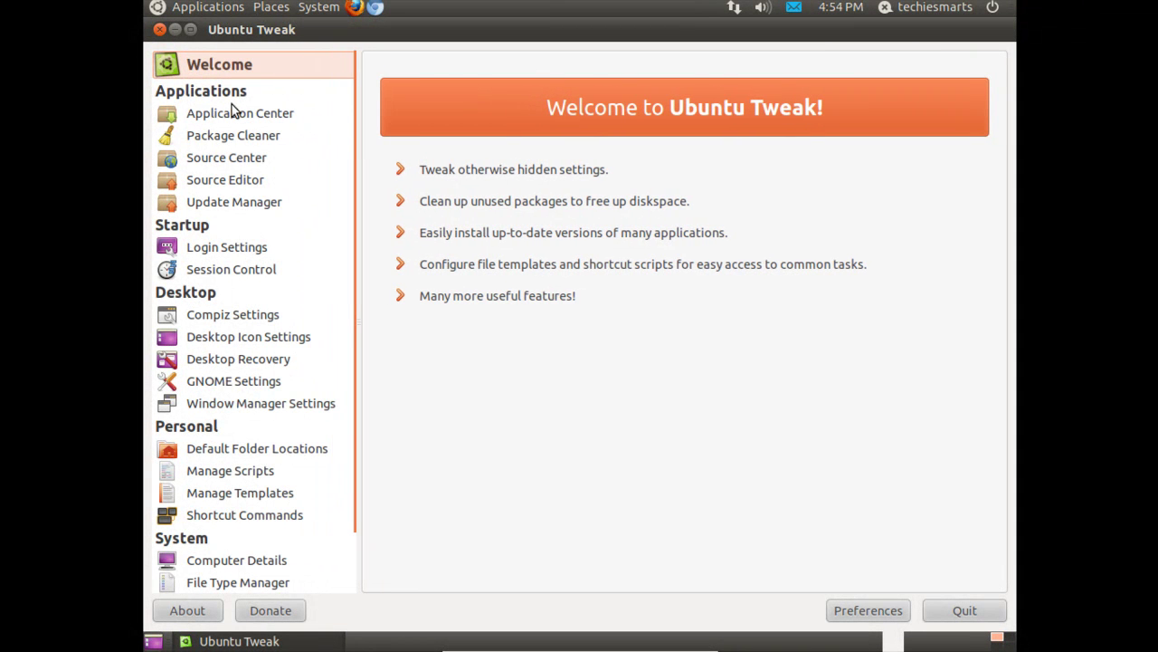
scroll(242, 303, down, 1)
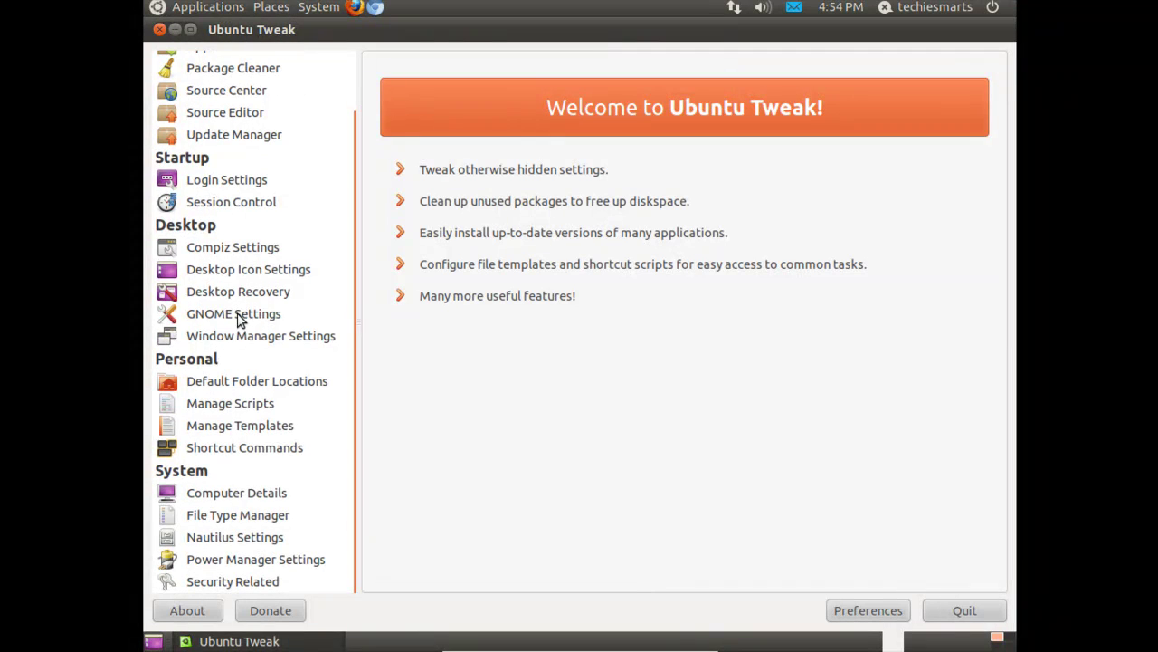
scroll(242, 369, up, 1)
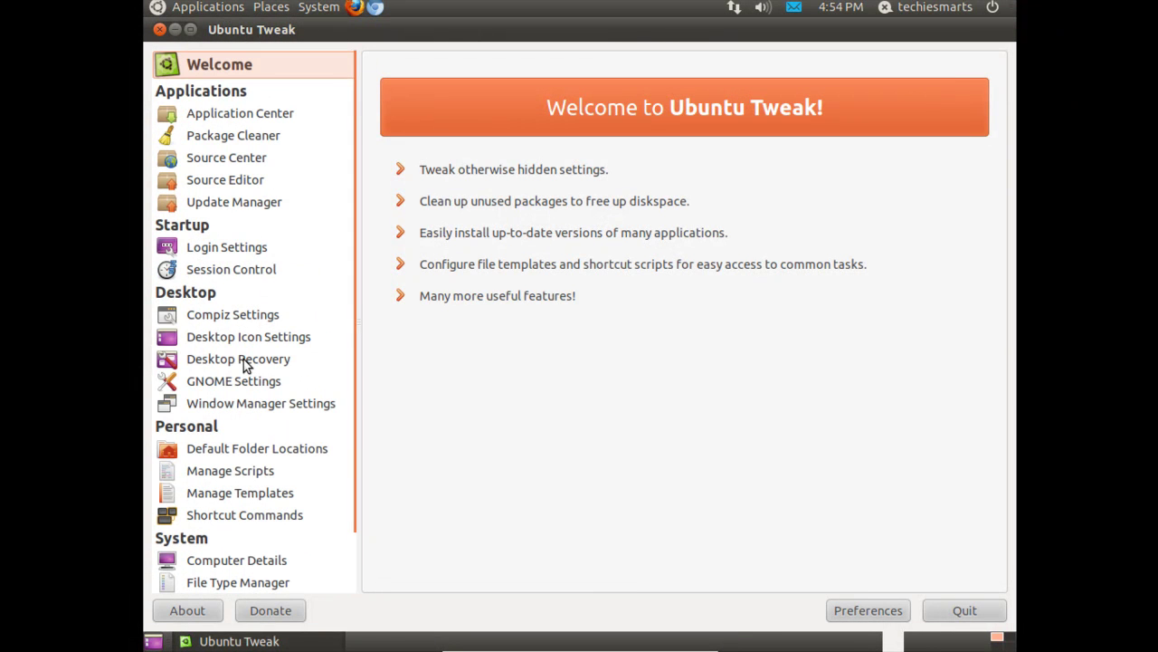
click(993, 9)
click(805, 270)
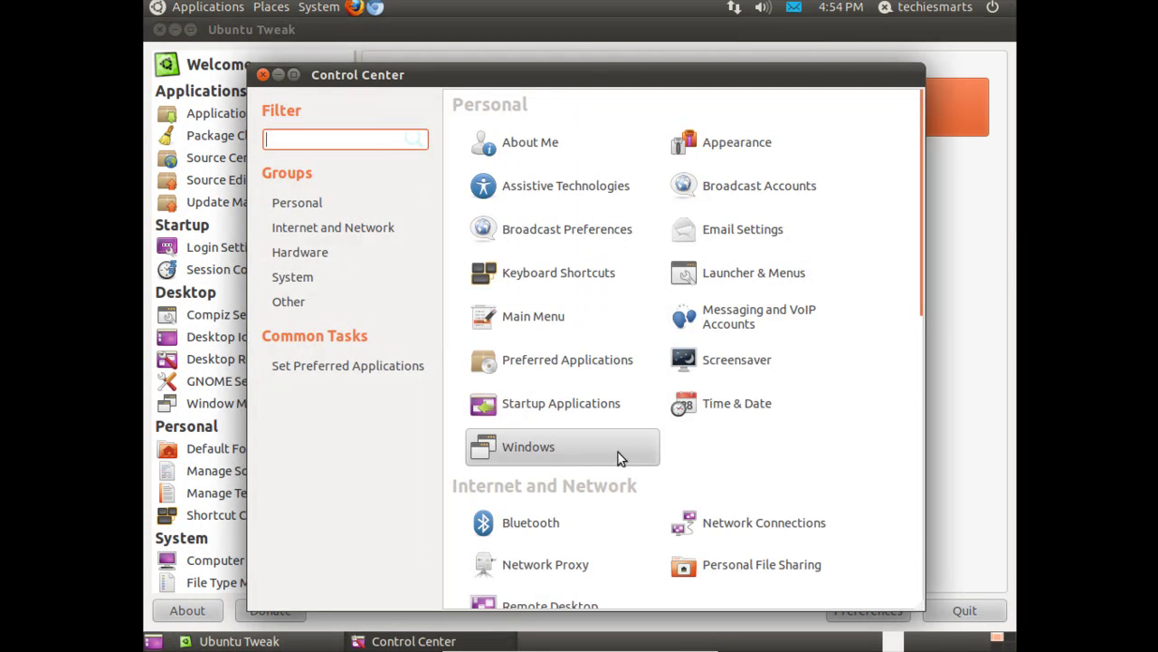
scroll(647, 469, down, 3)
scroll(645, 468, up, 3)
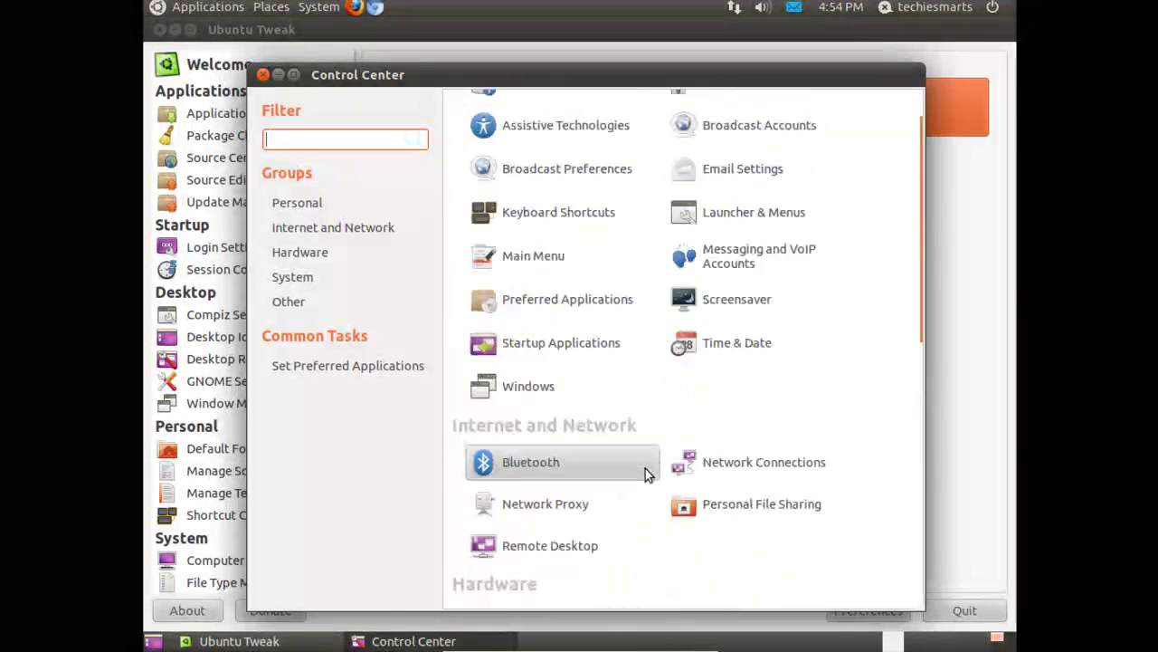
click(262, 75)
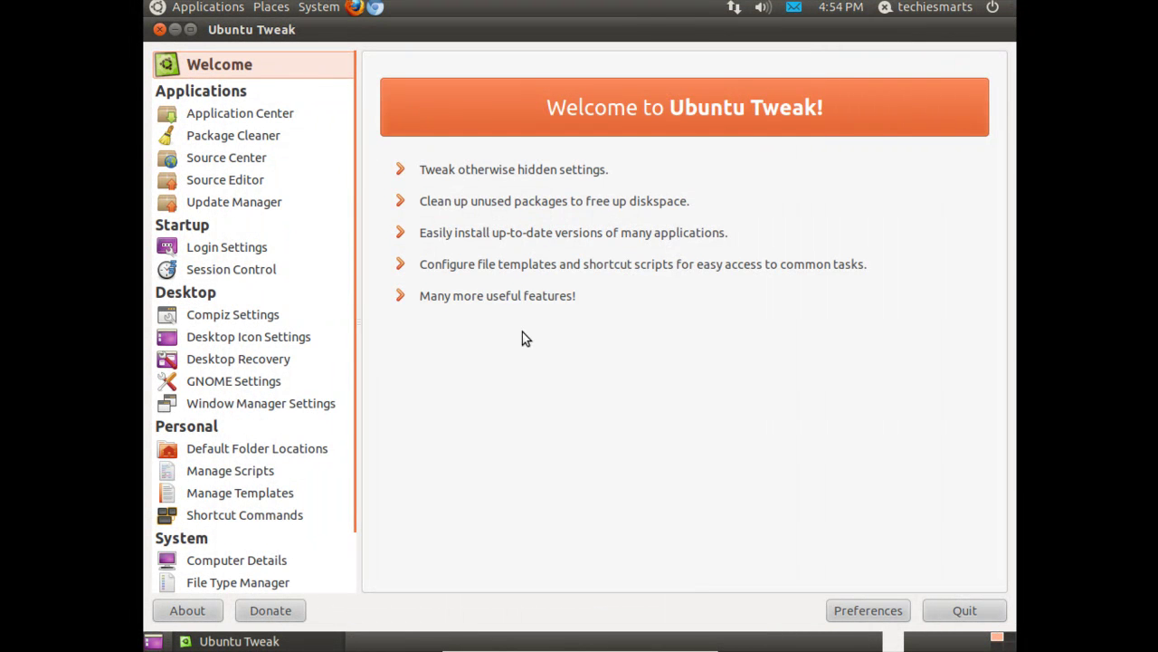
- Unlock Login Settings with the account password, then go to Source Center
click(257, 253)
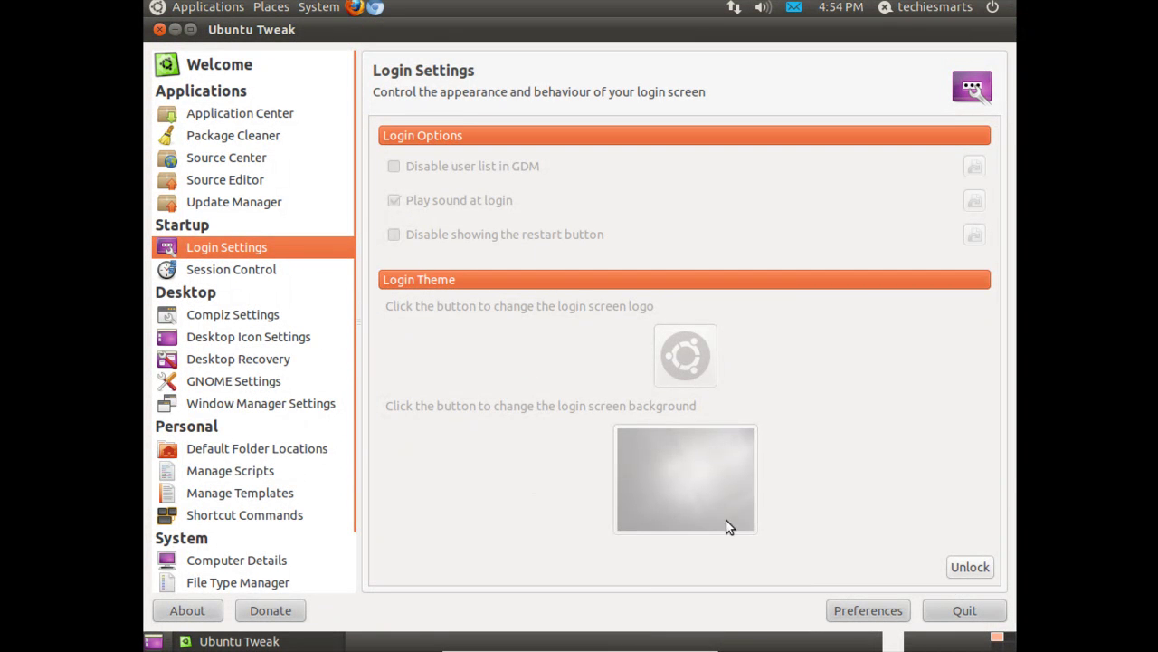
click(973, 567)
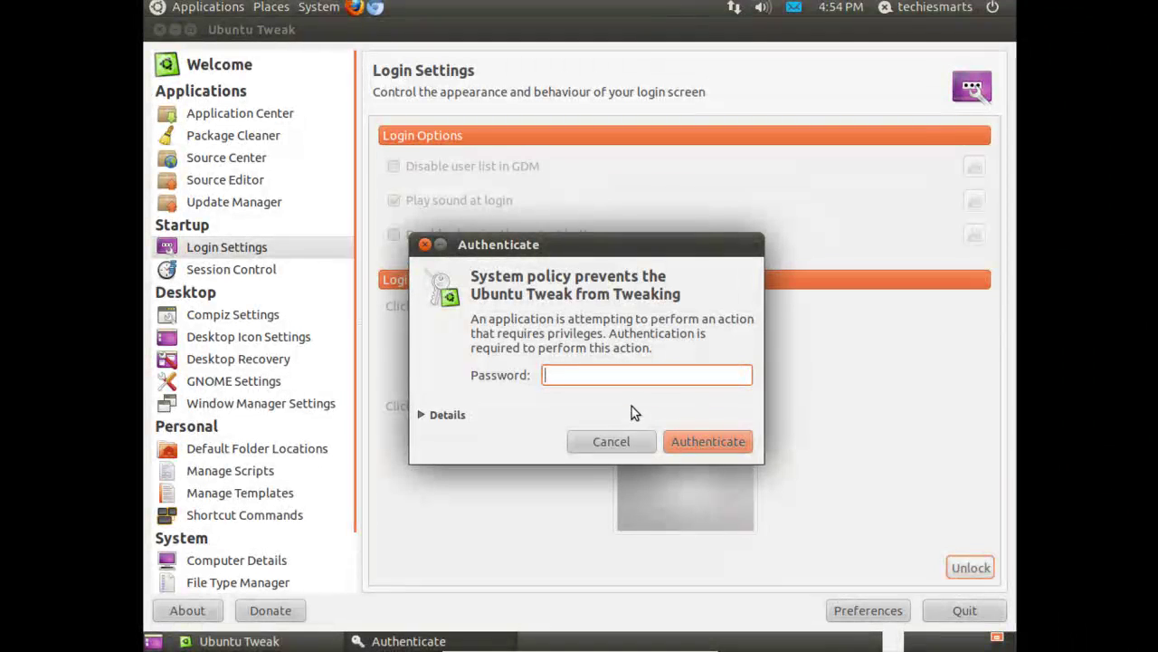
key(Return)
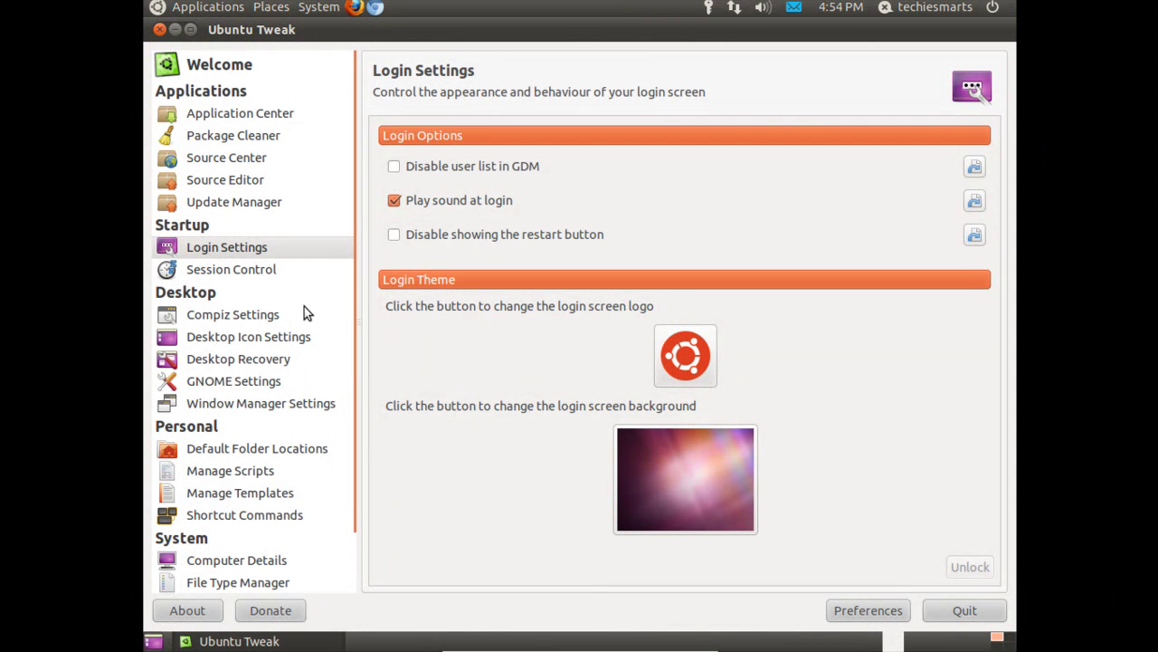
click(234, 157)
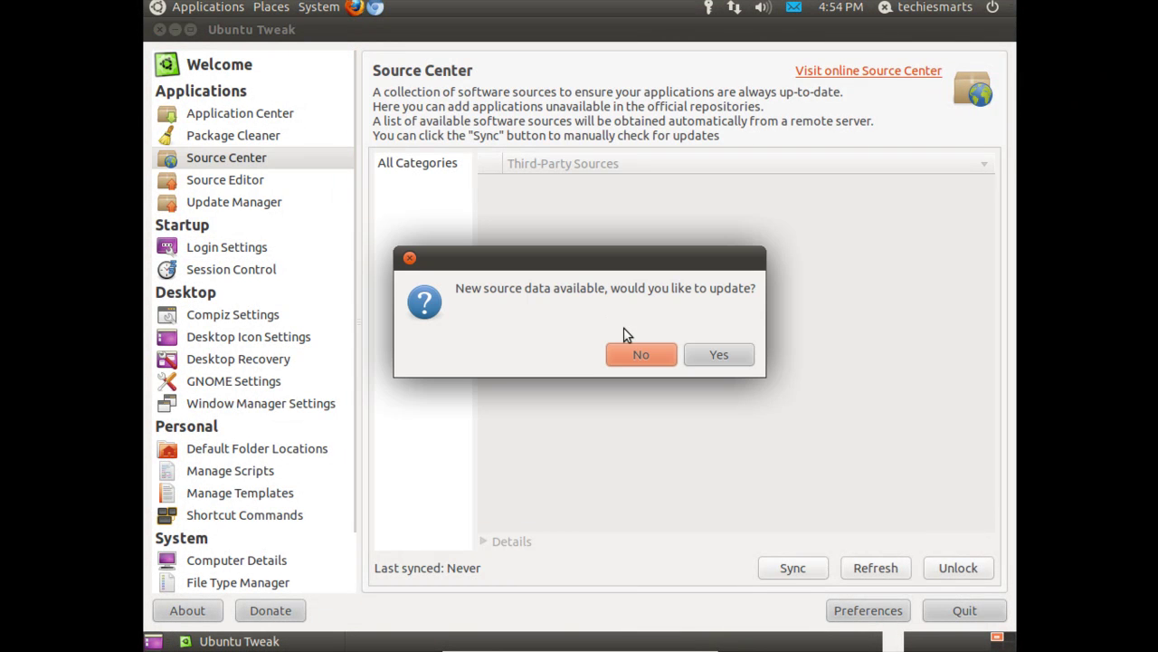
- Decline the source update, then open Application Center and accept downloading fresh app data
click(660, 355)
click(231, 118)
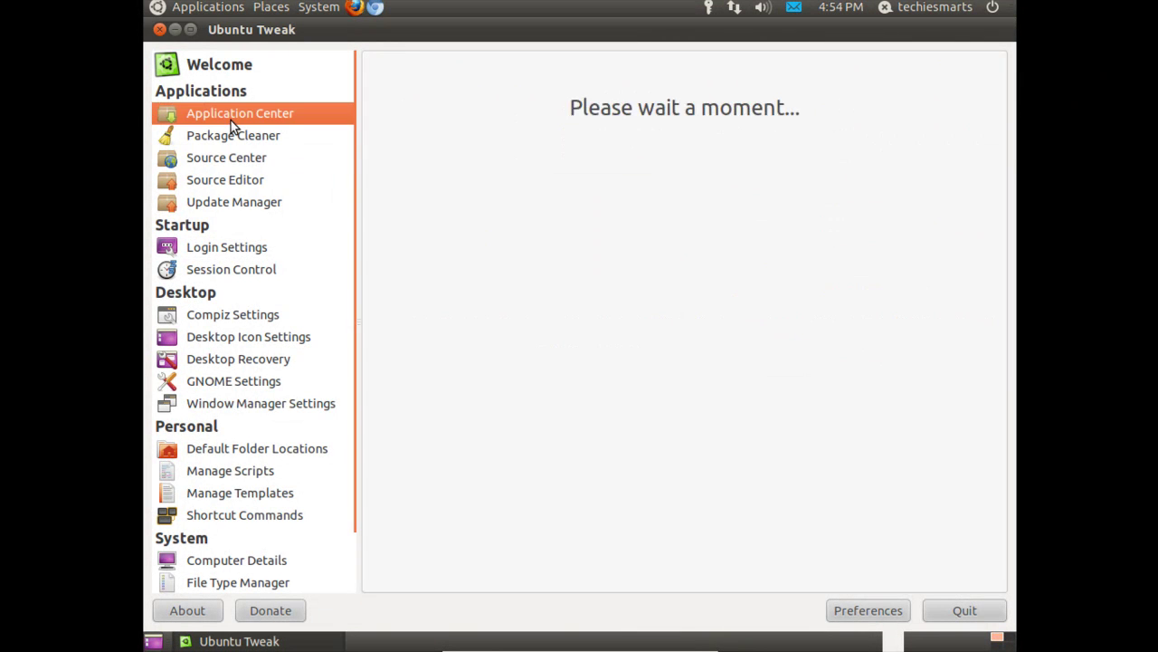
click(729, 357)
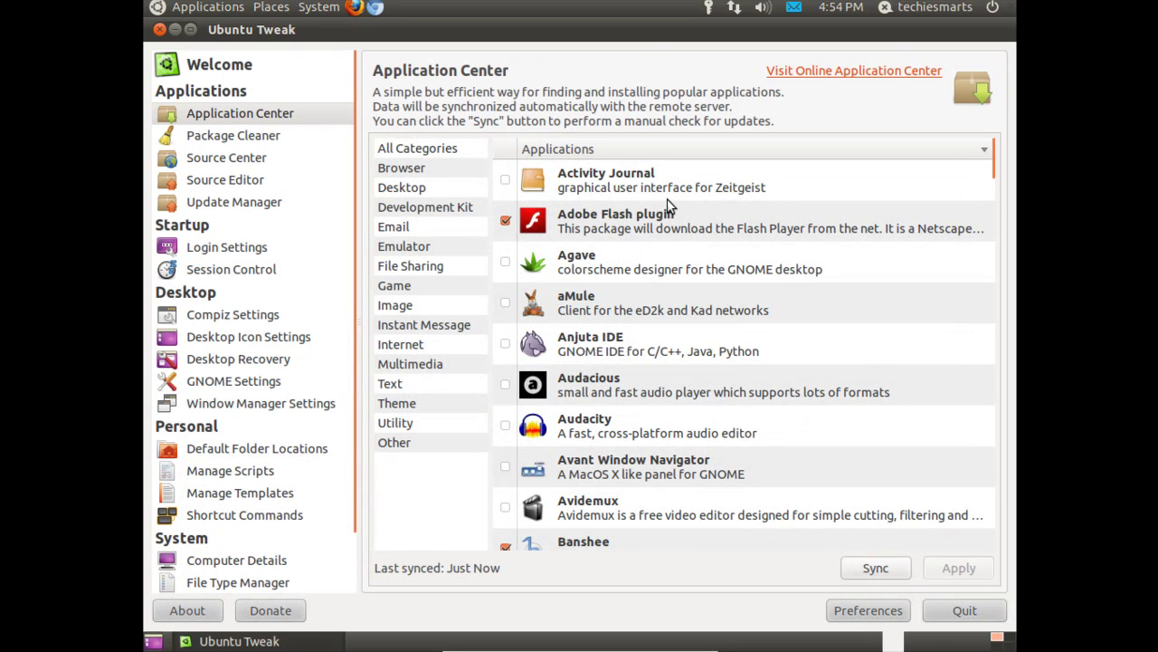
- Scroll through the application list and select Avant Window Navigator
scroll(673, 231, down, 10)
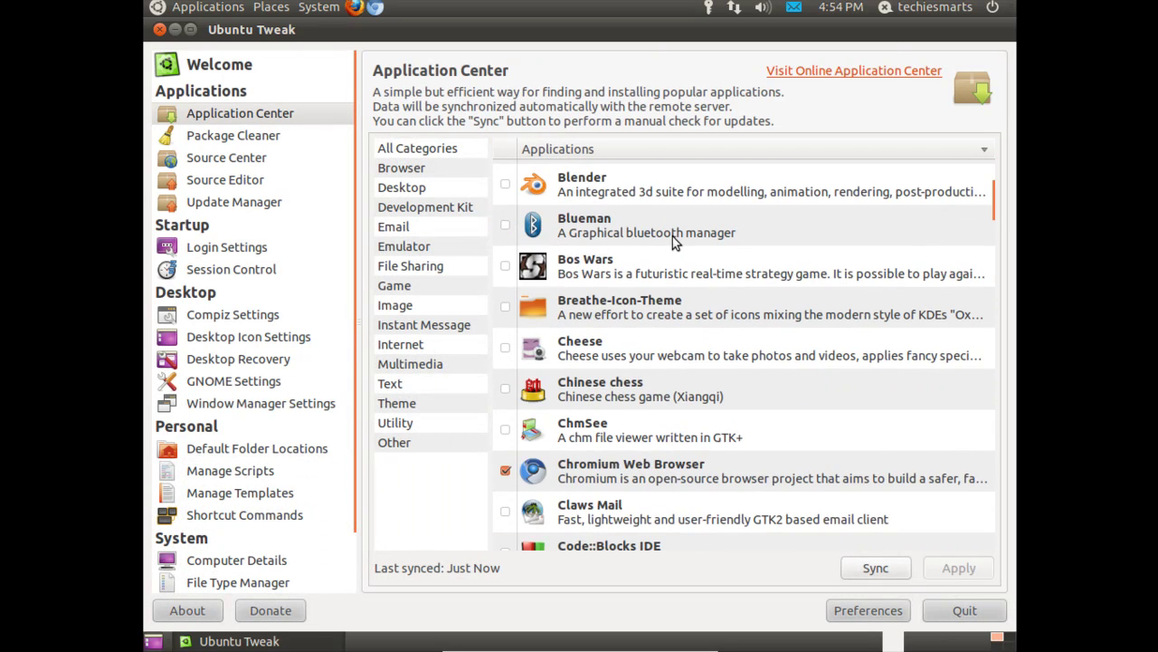
scroll(673, 236, down, 10)
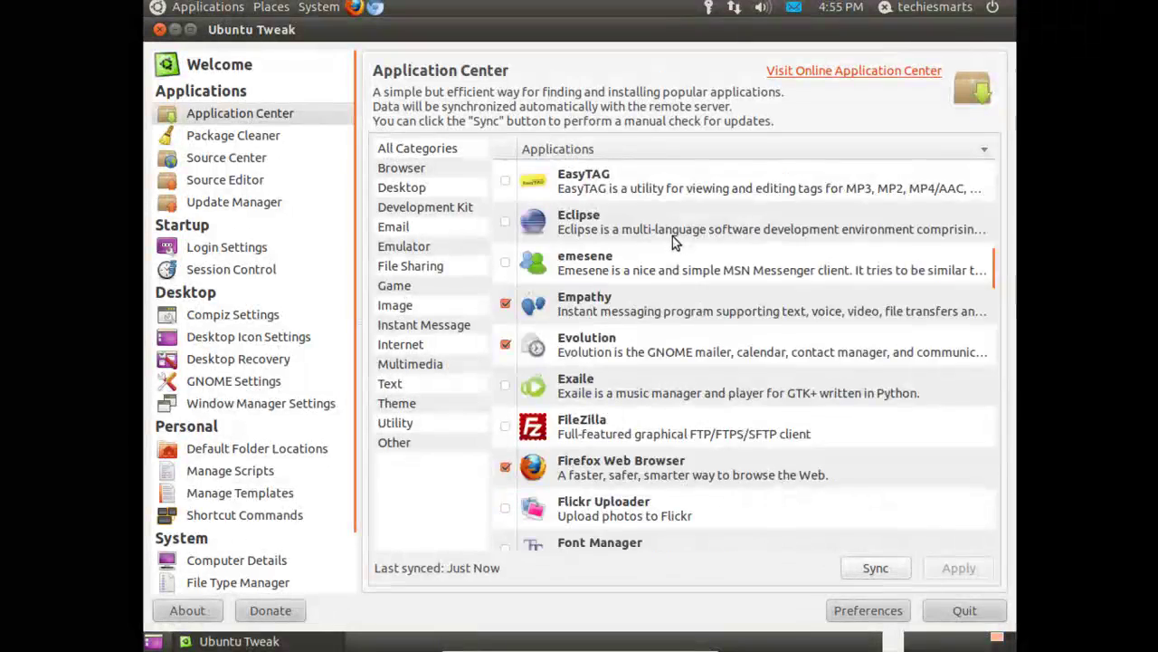
scroll(672, 238, down, 5)
scroll(672, 238, up, 10)
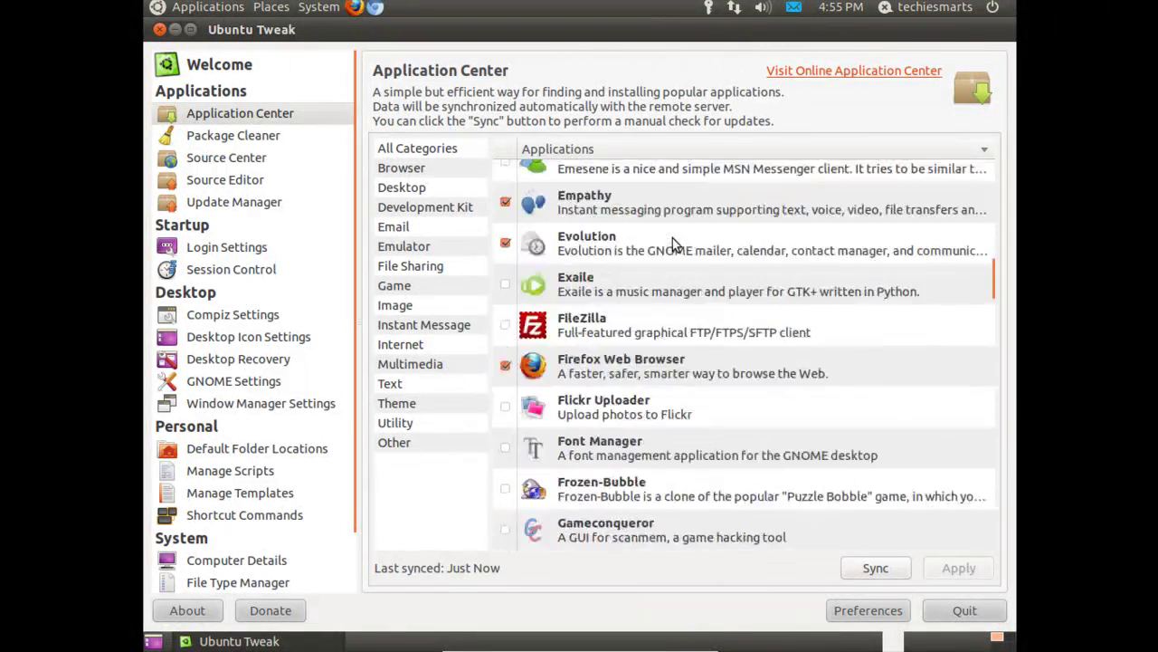
scroll(673, 238, up, 3)
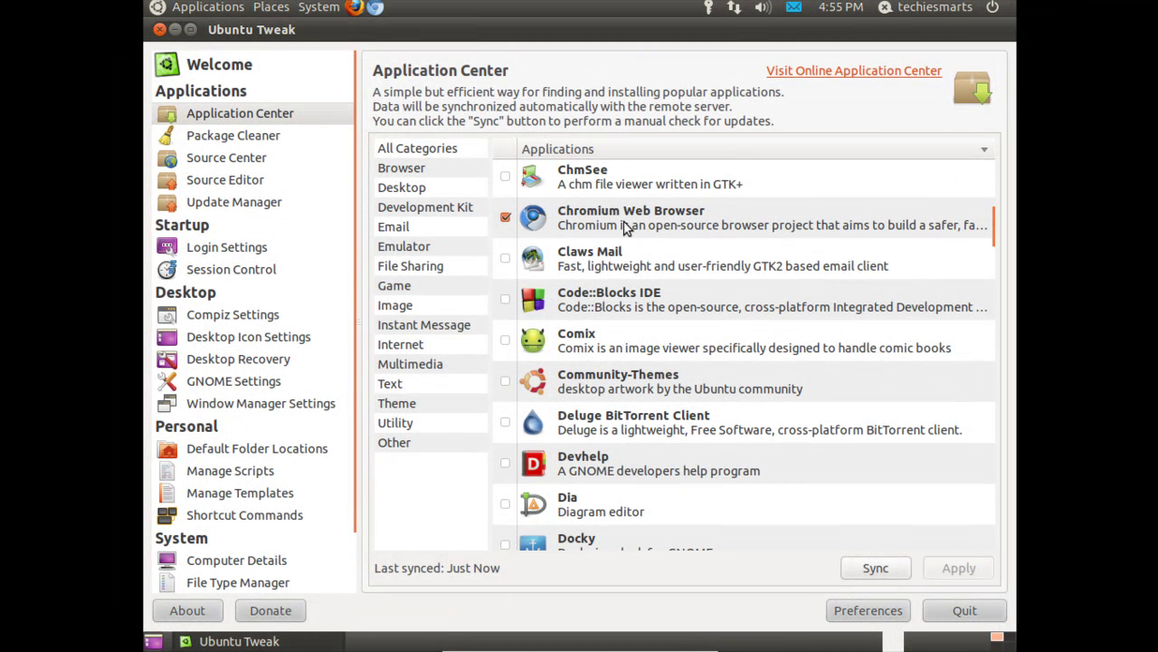
scroll(676, 337, down, 4)
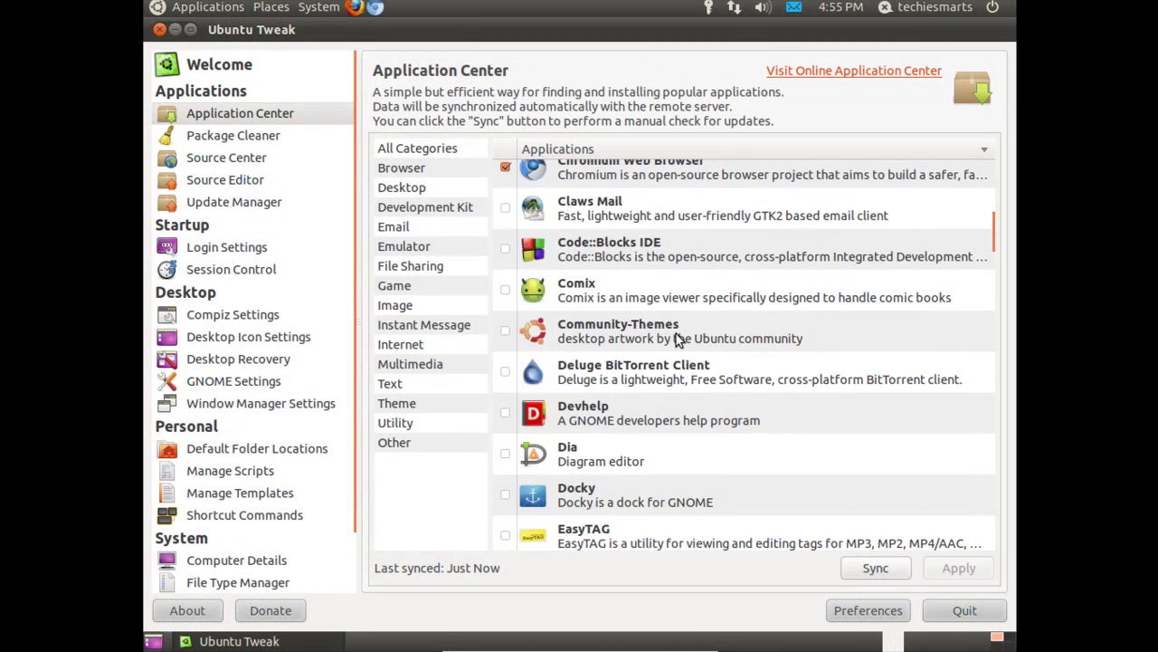
scroll(676, 334, down, 1)
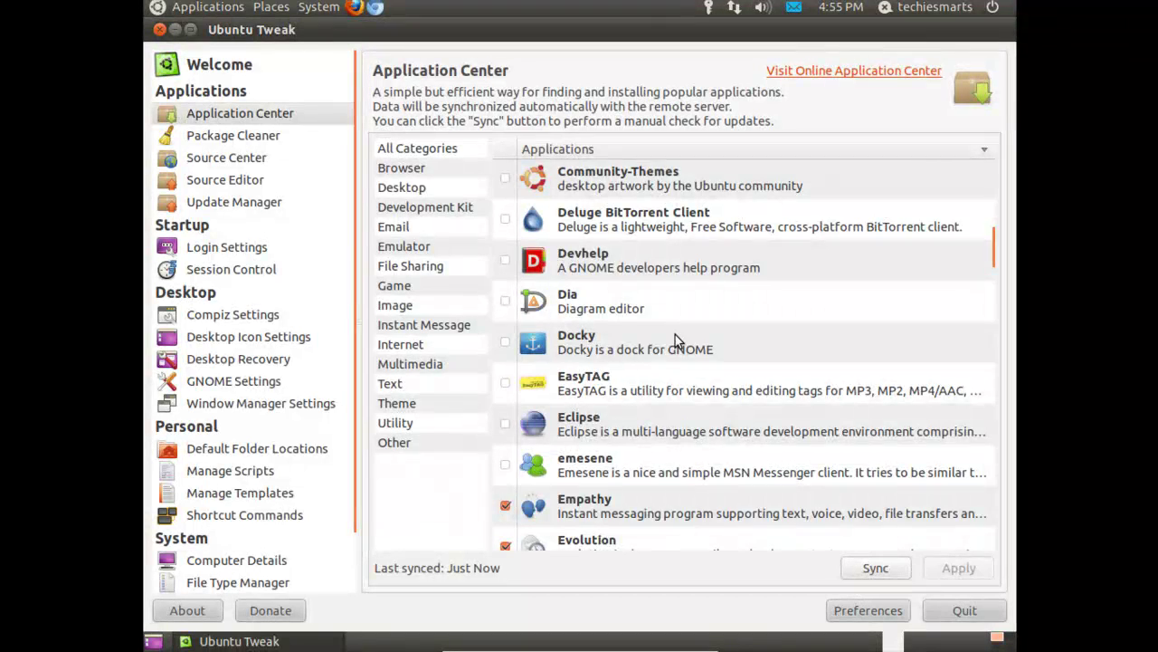
scroll(675, 334, down, 3)
scroll(675, 334, down, 12)
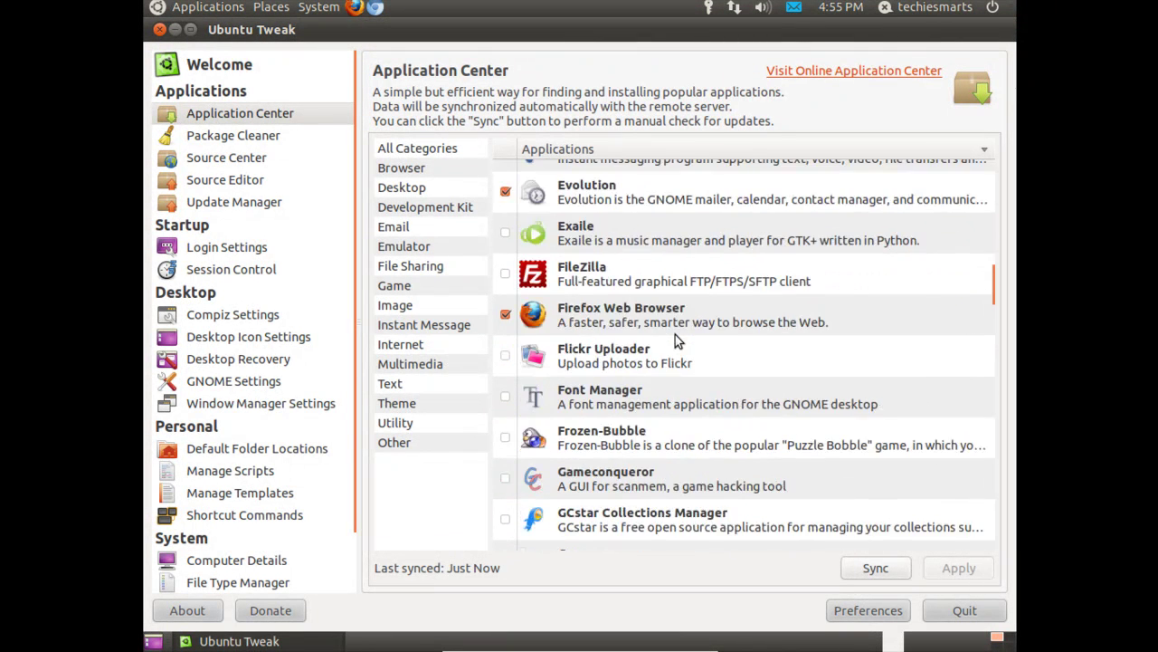
scroll(675, 334, down, 10)
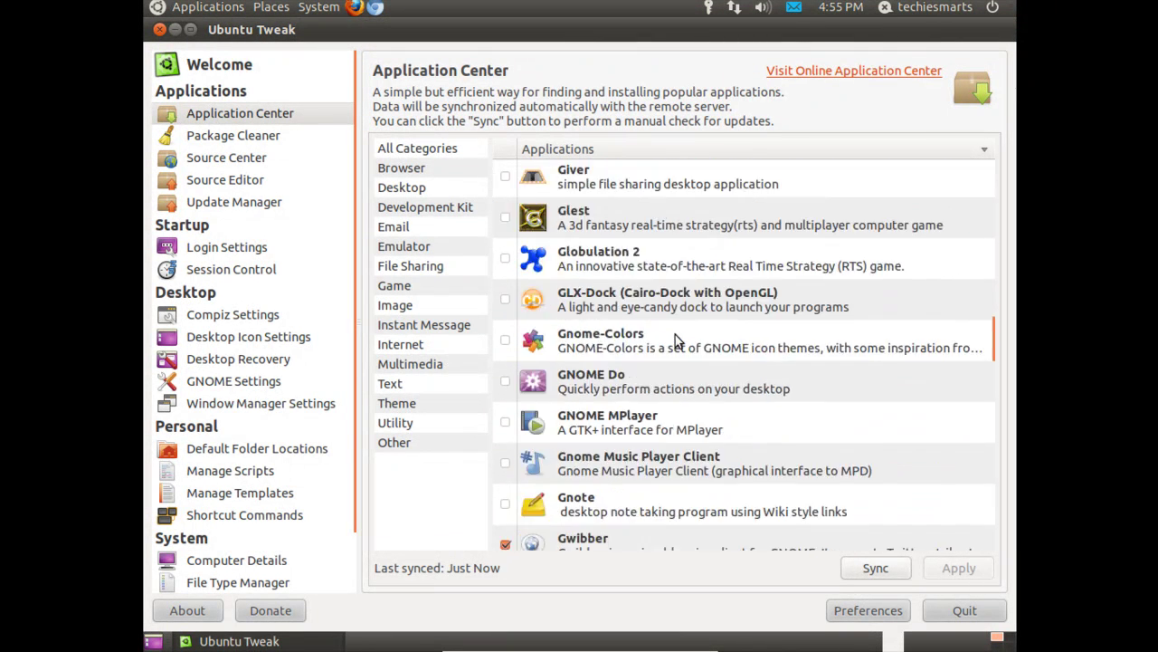
scroll(675, 334, down, 11)
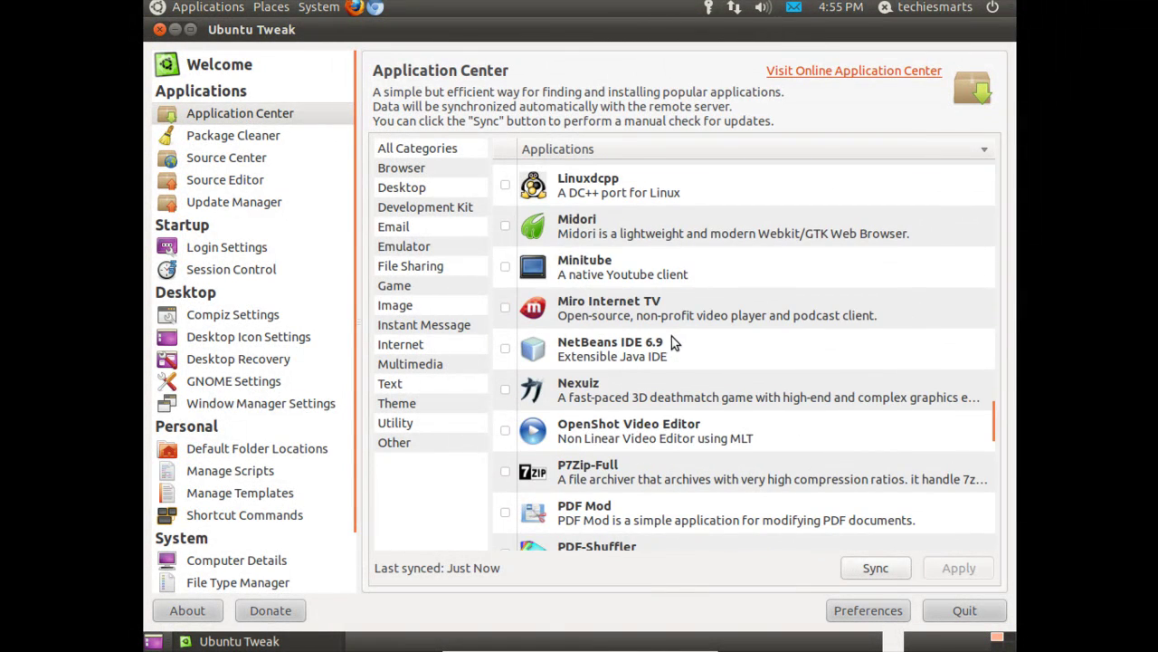
scroll(672, 336, down, 4)
scroll(671, 336, up, 9)
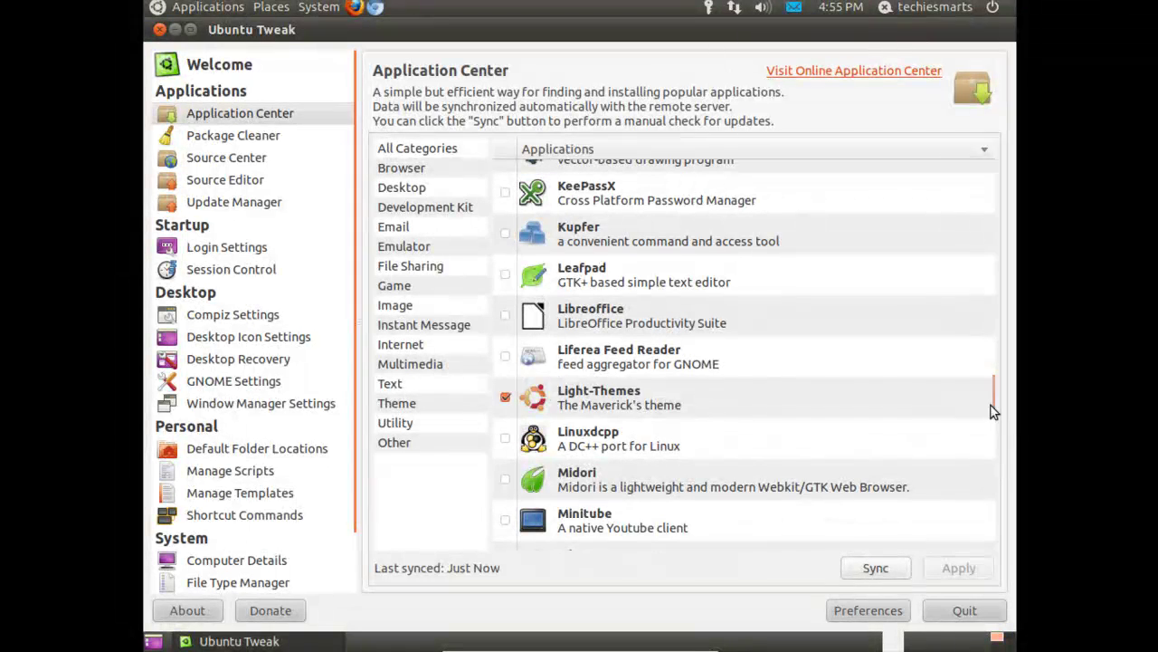
click(991, 407)
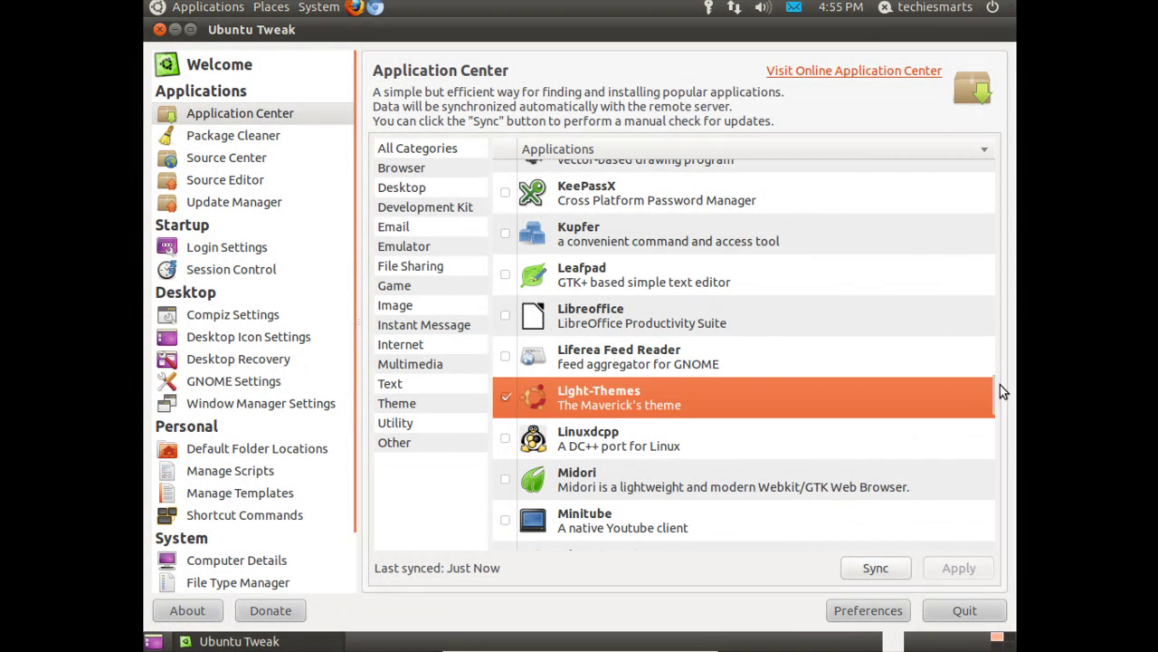
scroll(942, 380, up, 20)
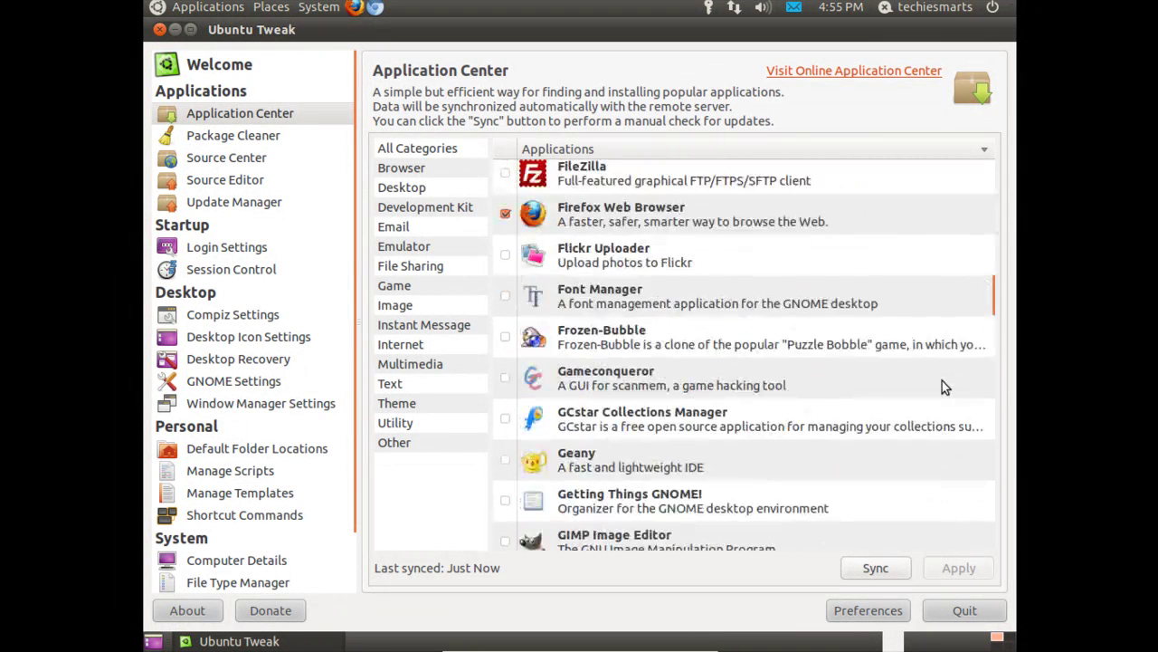
scroll(941, 385, up, 10)
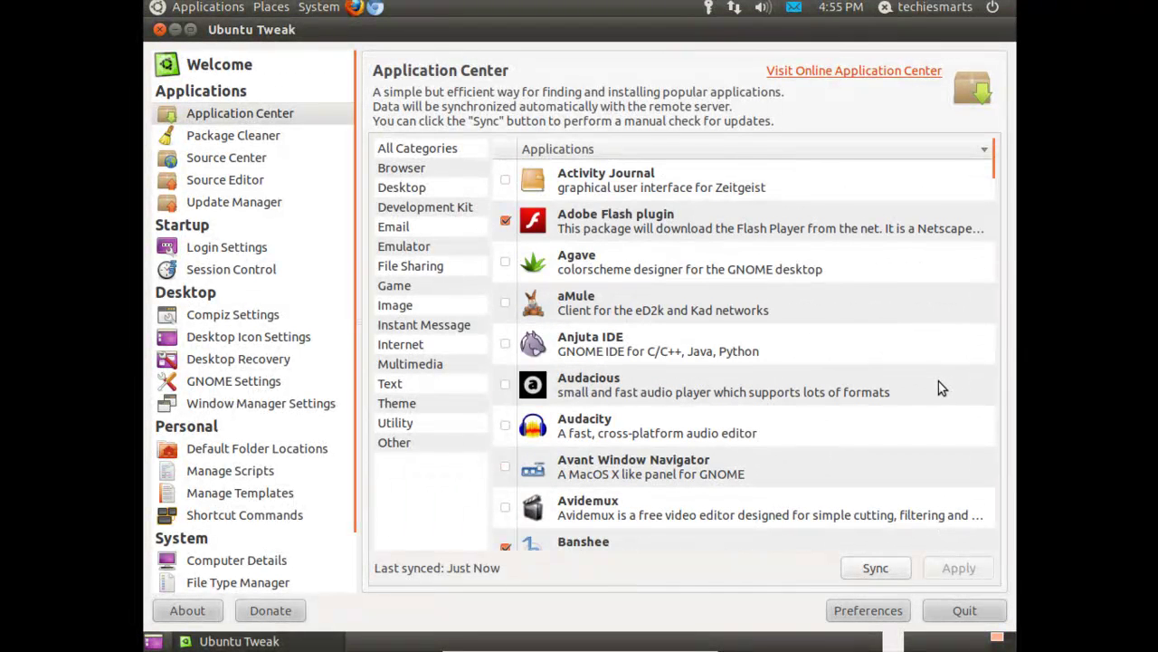
click(655, 474)
- Tick Avant Window Navigator, apply, and authorise the install with the administrator password
click(505, 468)
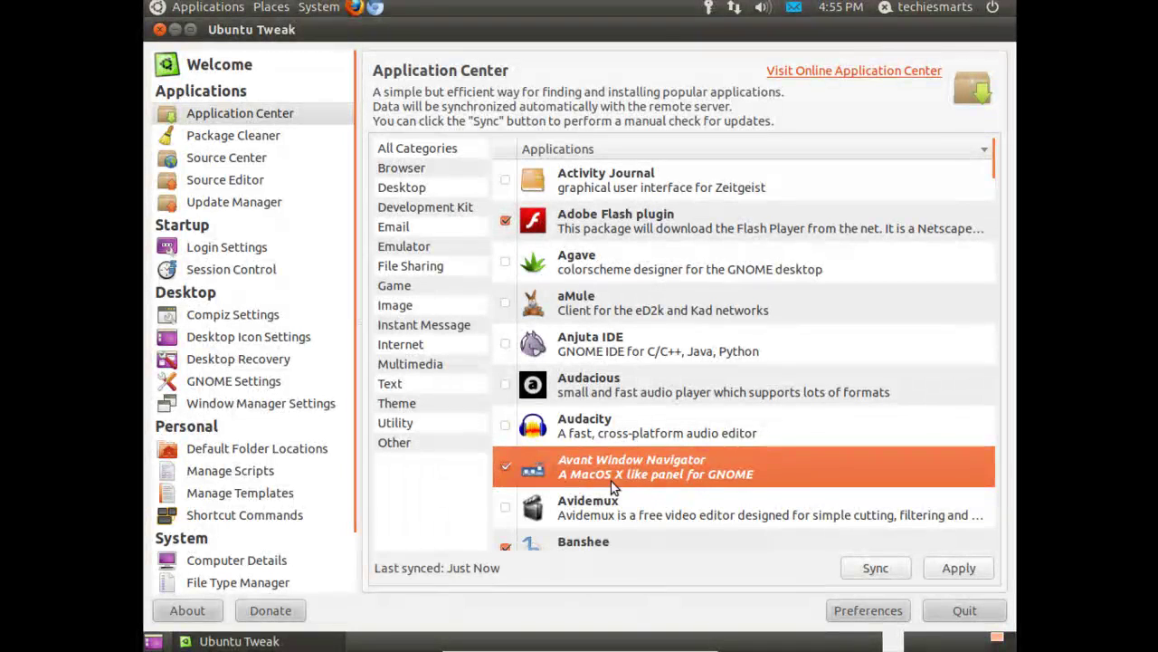
click(959, 576)
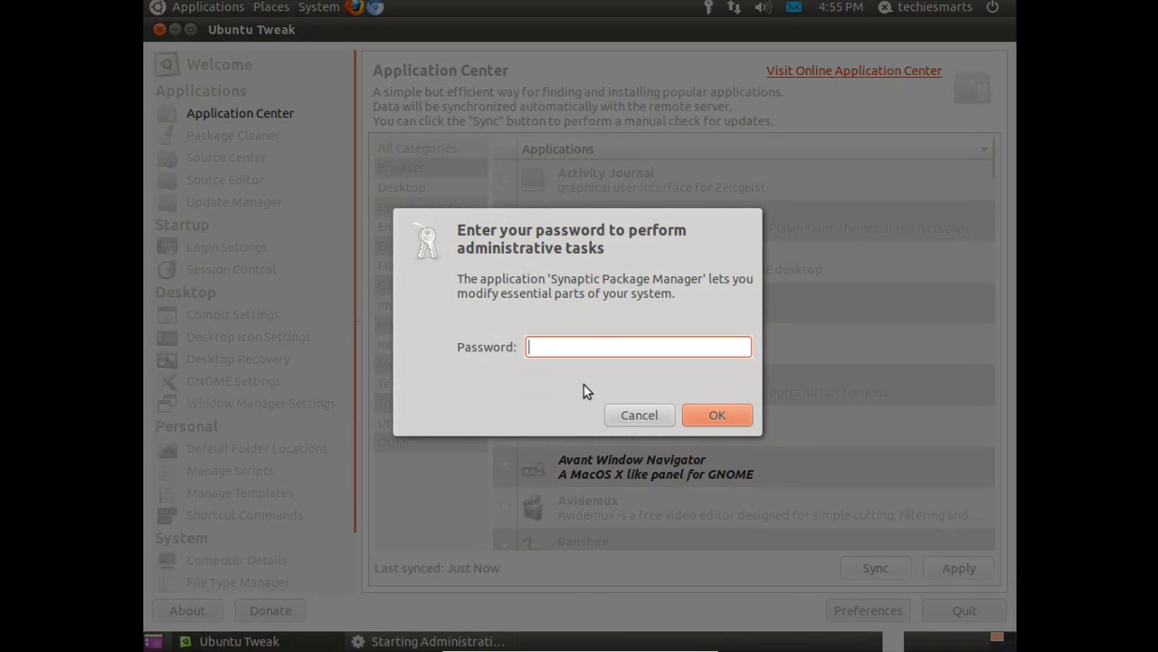
text(*****)
key(Return)
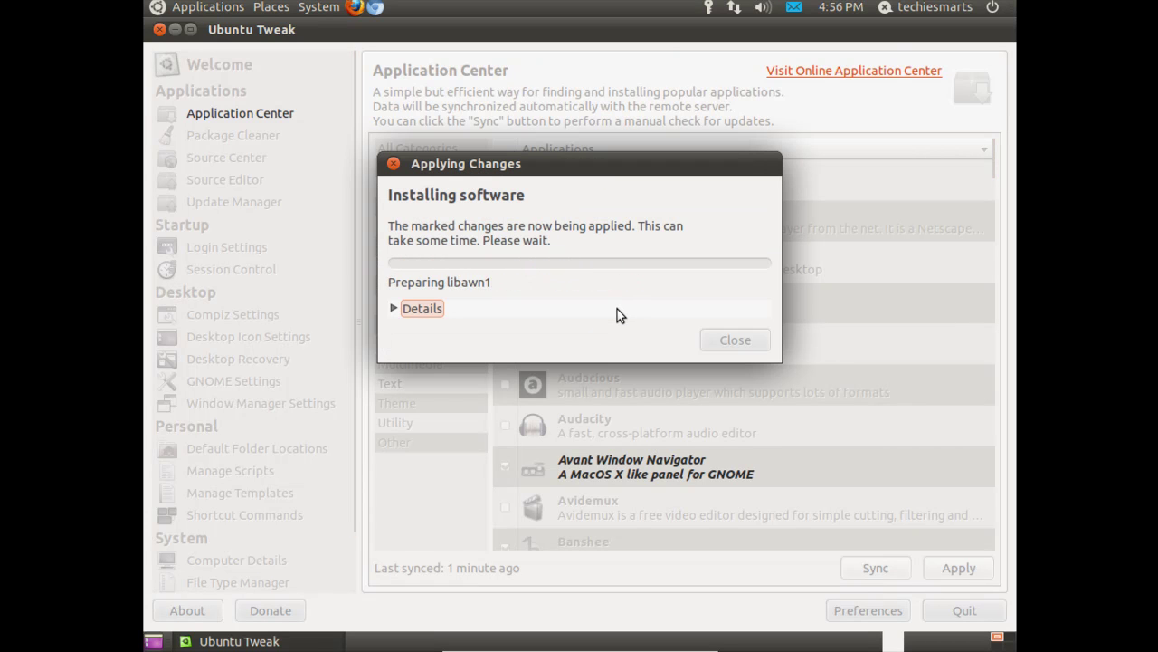
- Show the installation log, move the progress dialog higher, then hide the log while it finishes
click(398, 309)
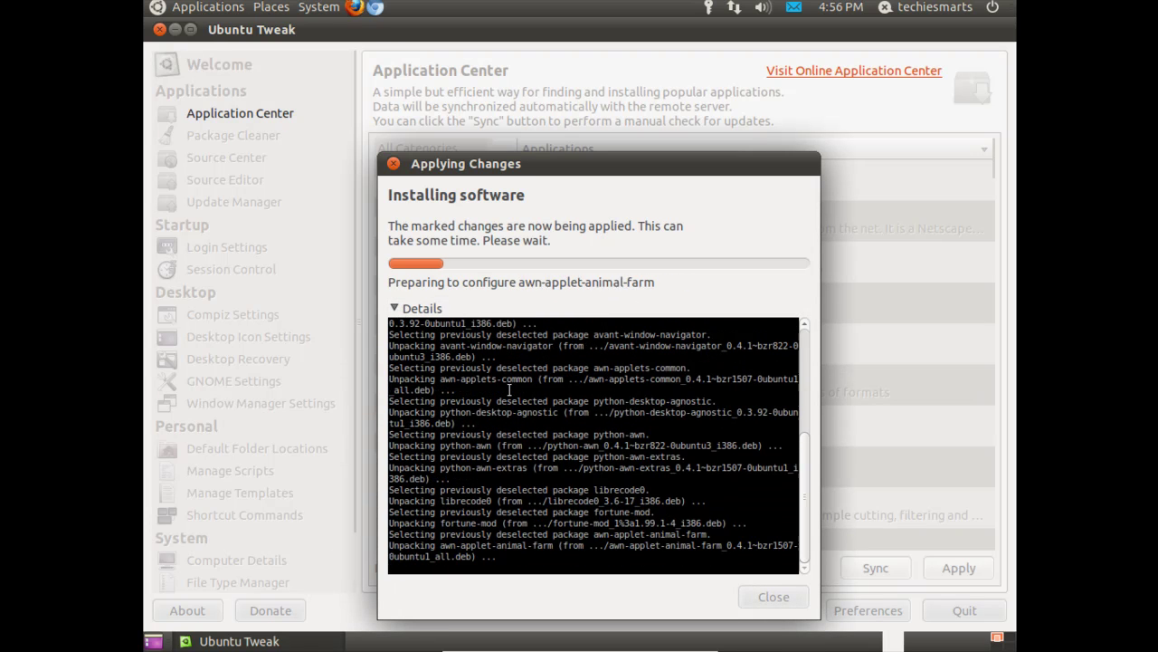
drag(548, 176, 542, 102)
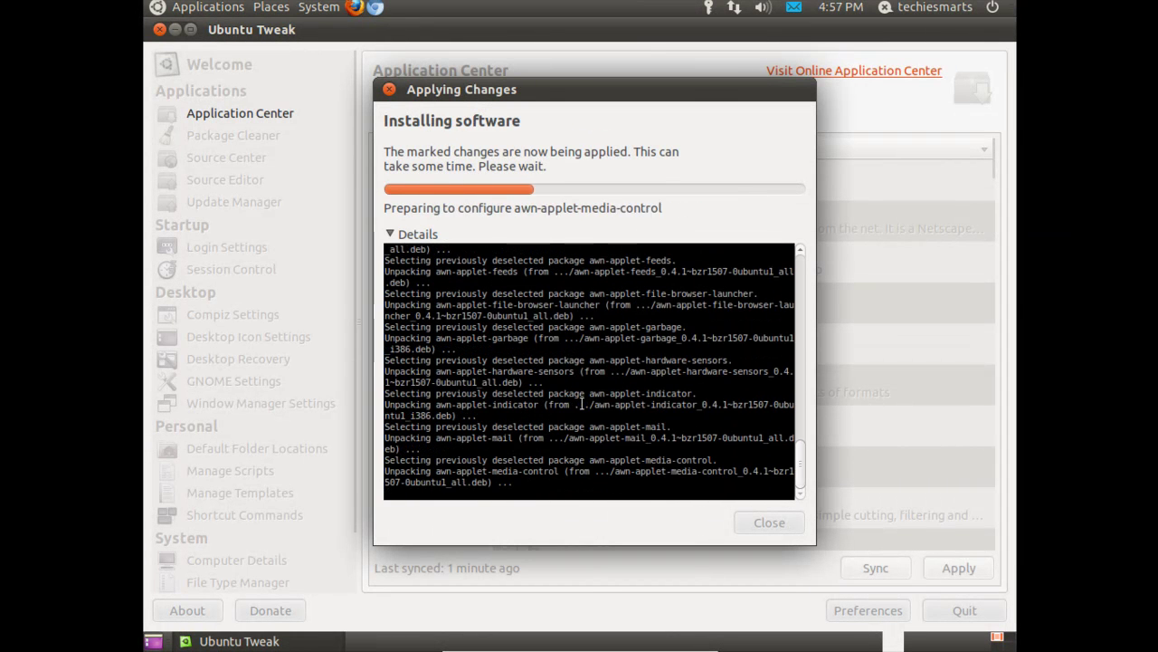
click(392, 235)
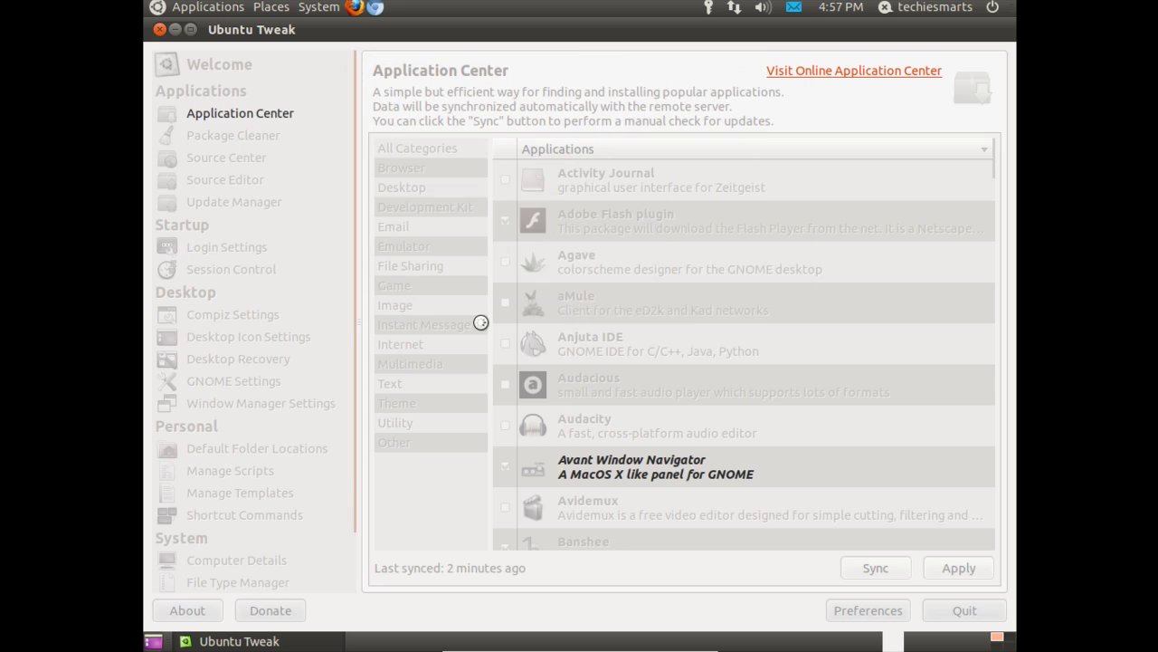
- Acknowledge the successful install and step through the Email and Emulator categories
click(620, 355)
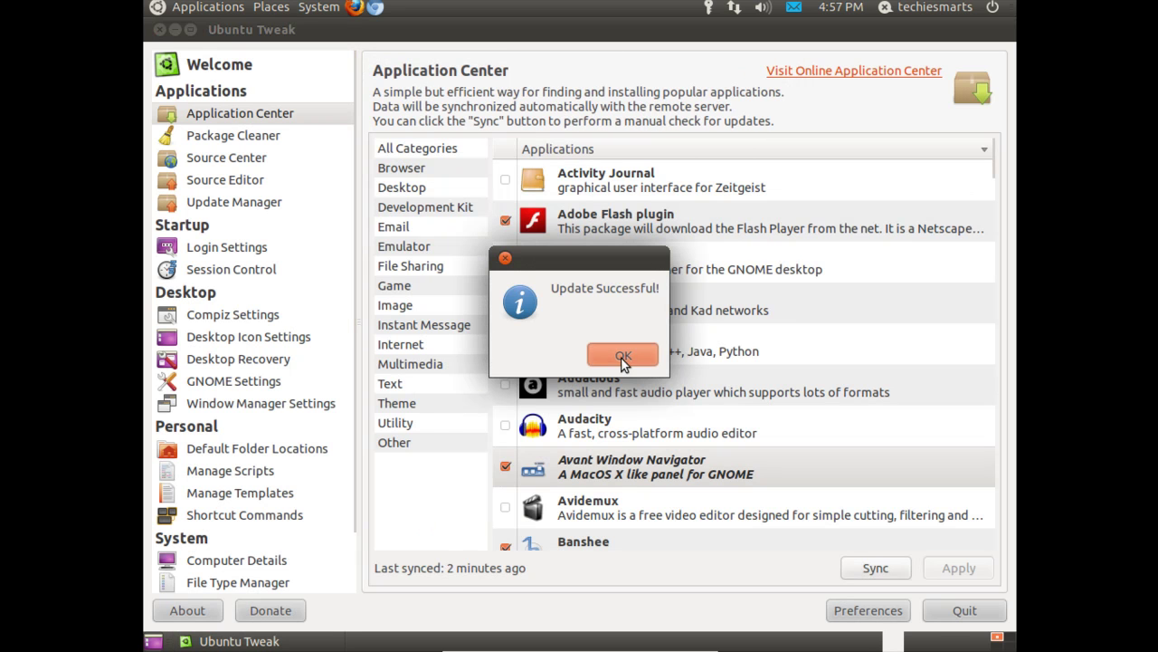
click(420, 228)
click(421, 247)
click(418, 286)
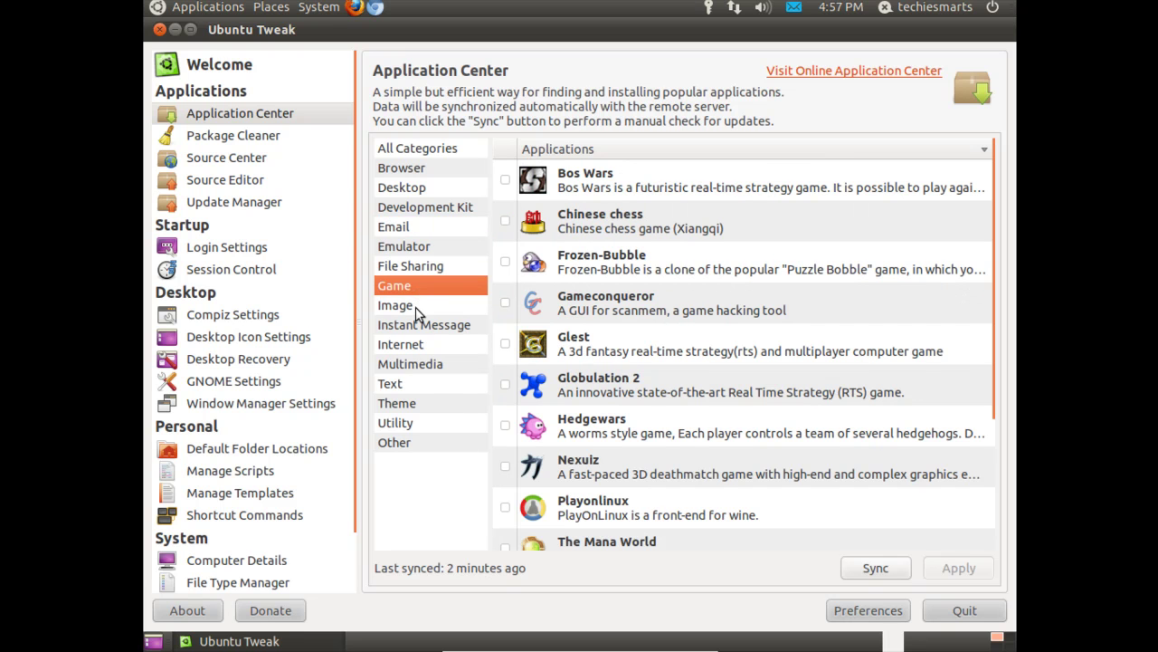
click(415, 307)
- View the Internet, Text, Utility and Other categories, then open Package Cleaner
click(416, 345)
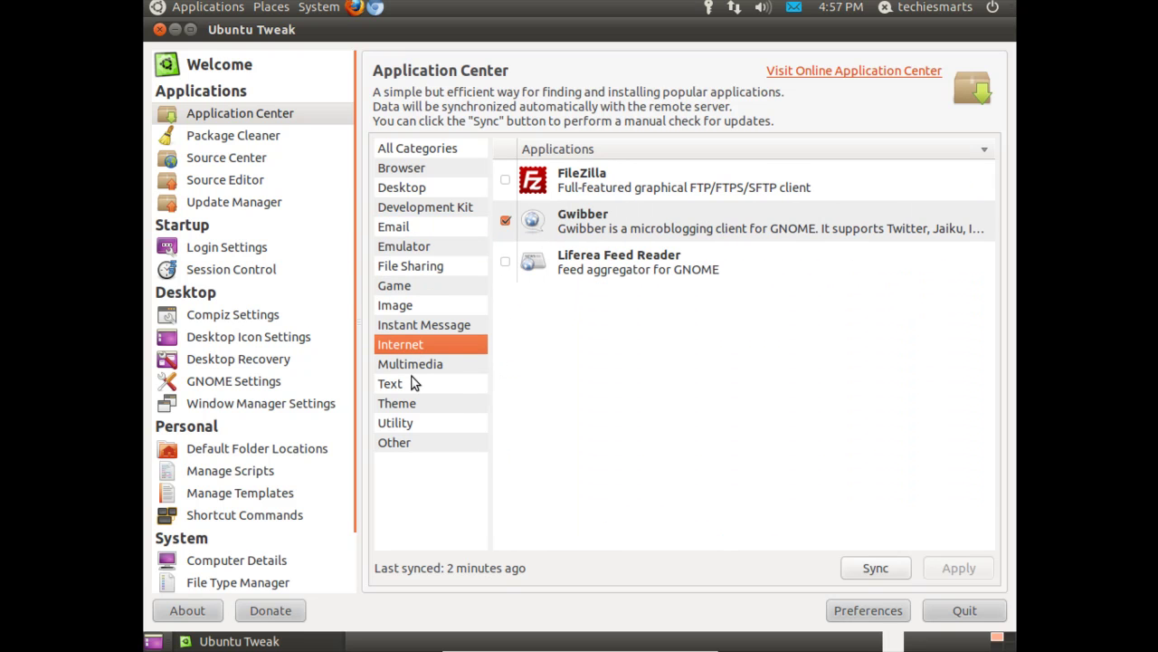
click(412, 383)
click(412, 421)
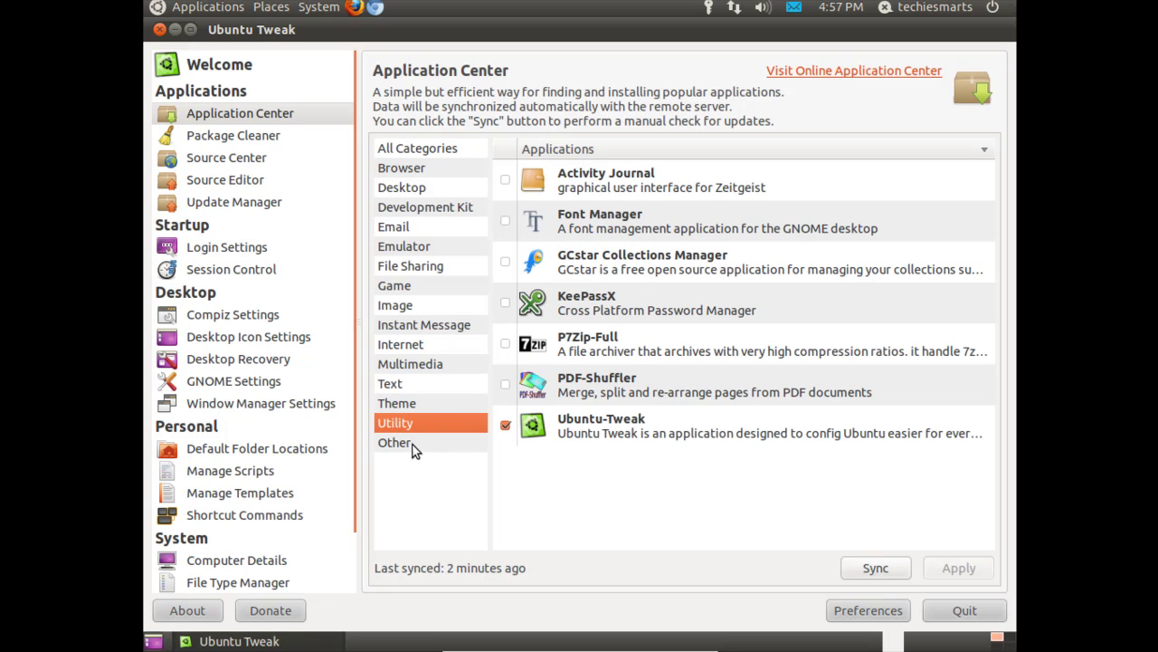
click(413, 445)
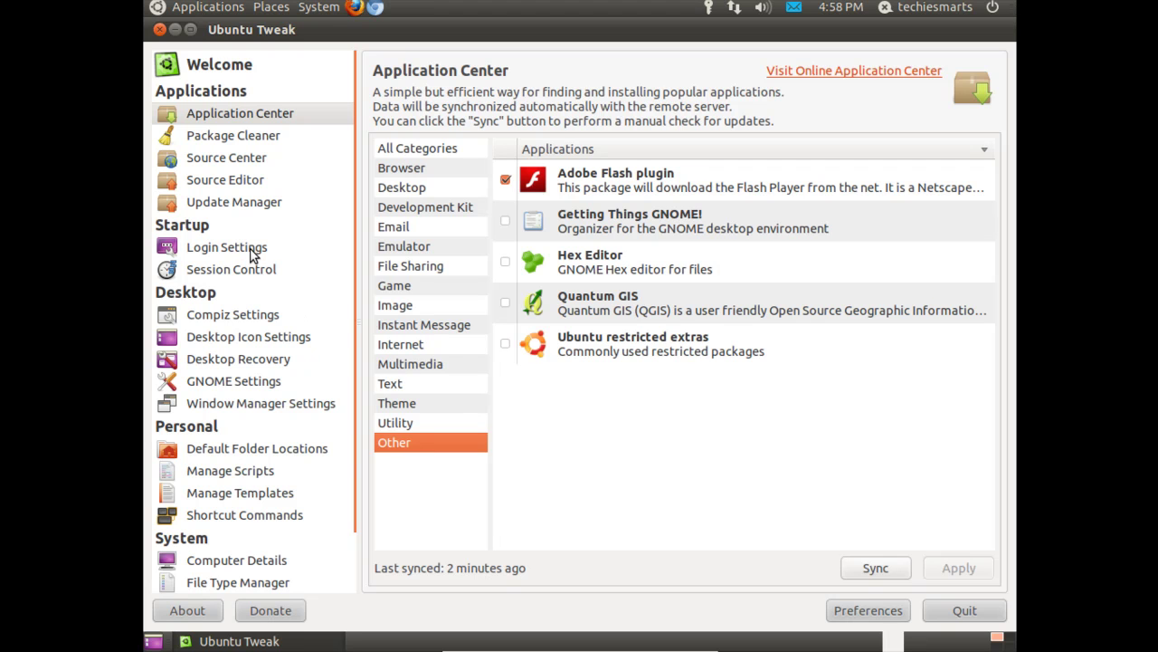
click(234, 140)
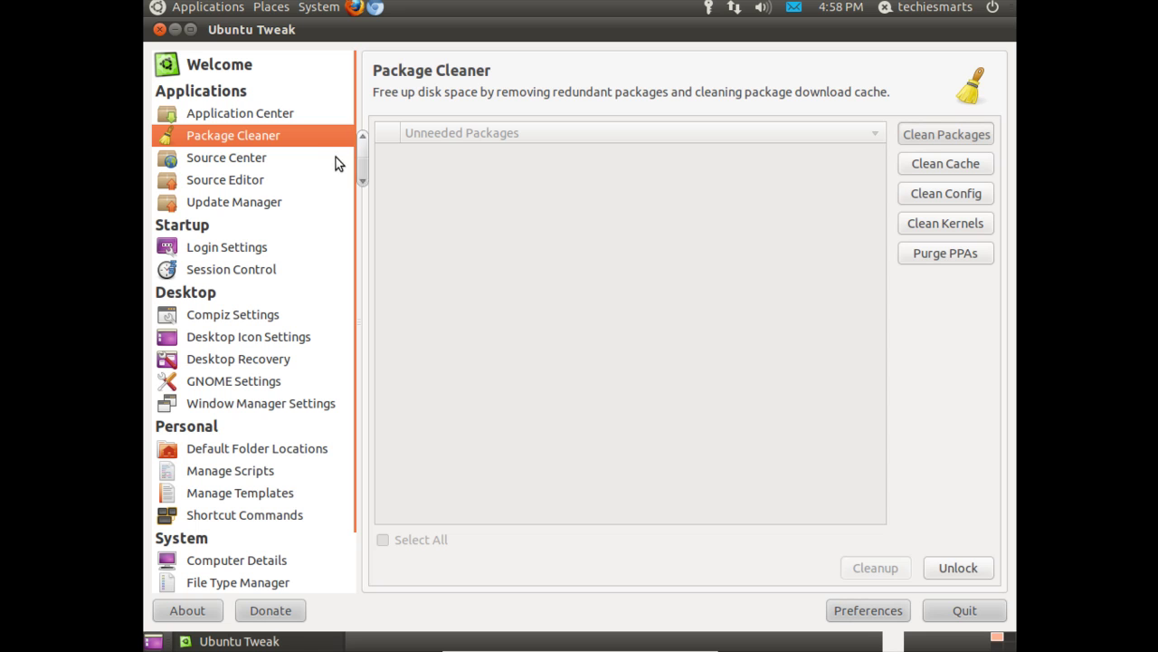
- Refresh the Update Manager's list of package updates, authenticating with the account password
click(240, 186)
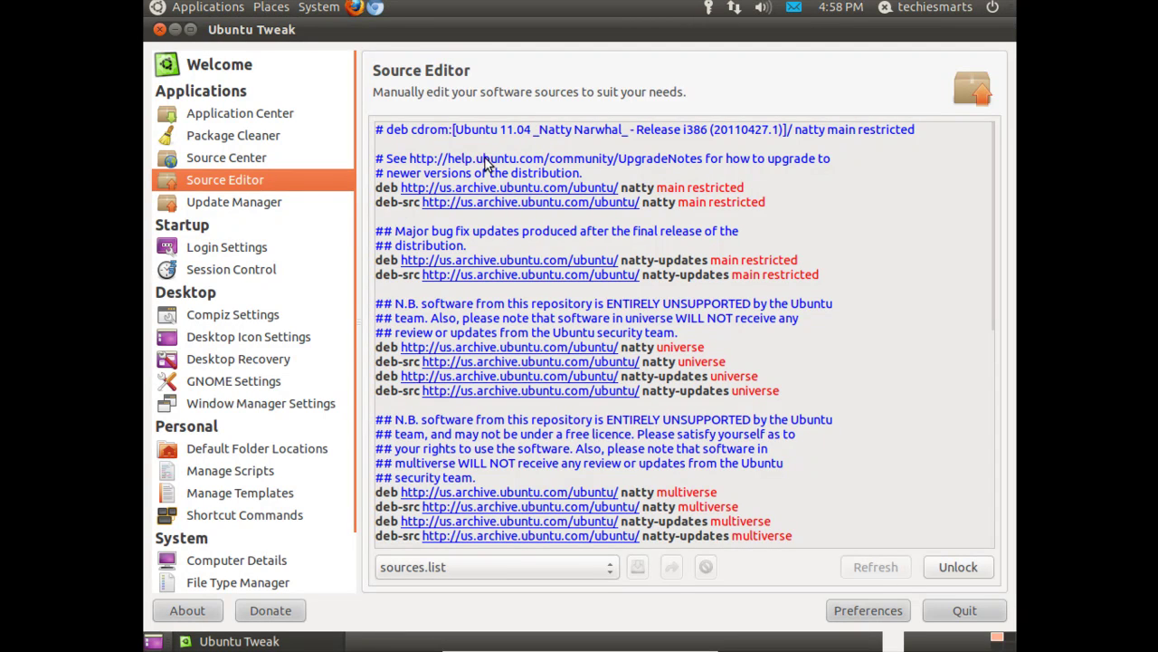
click(253, 209)
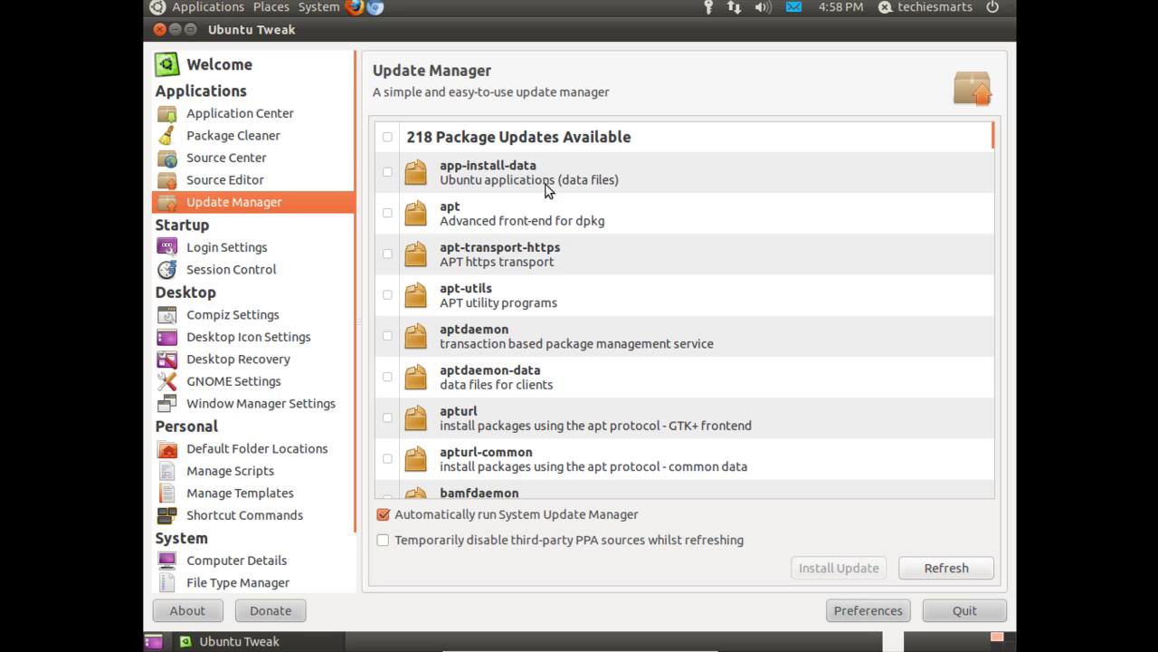
click(959, 572)
text(******)
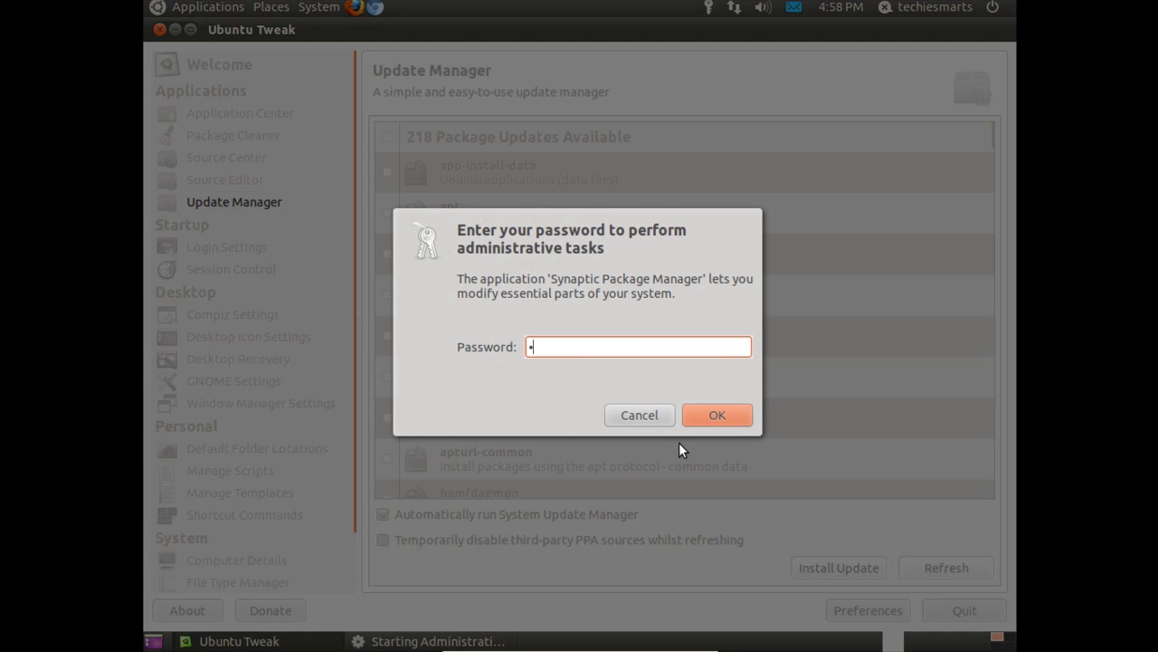
key(Return)
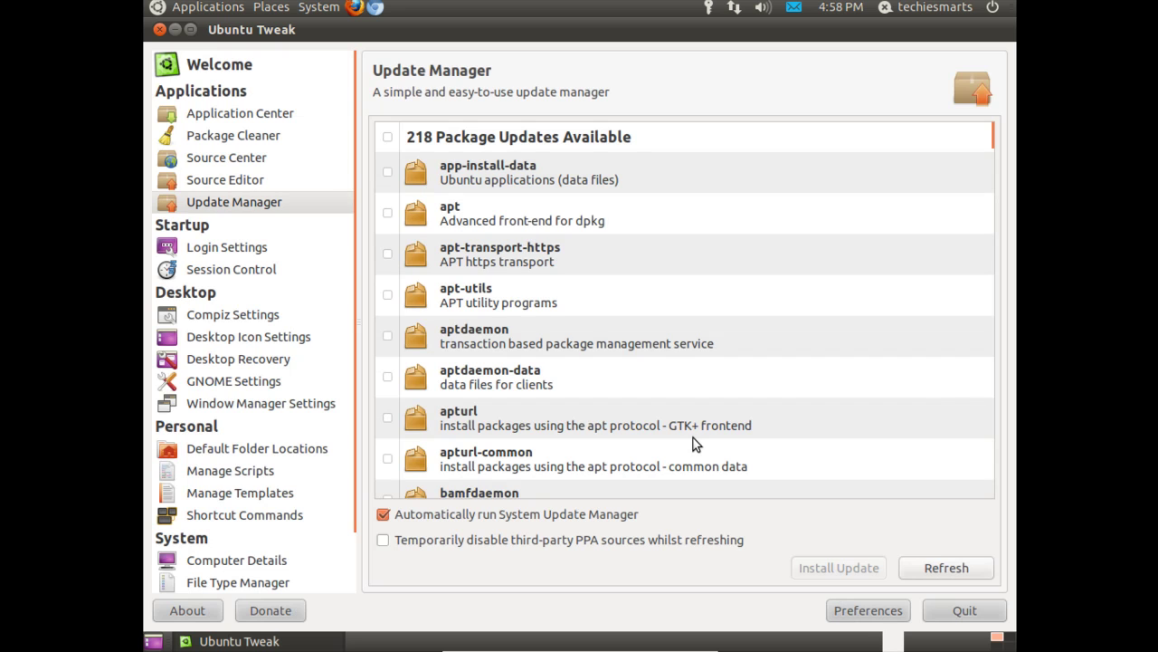
- Mark all 218 package updates, then view the Login Settings and Session Control pages
click(388, 138)
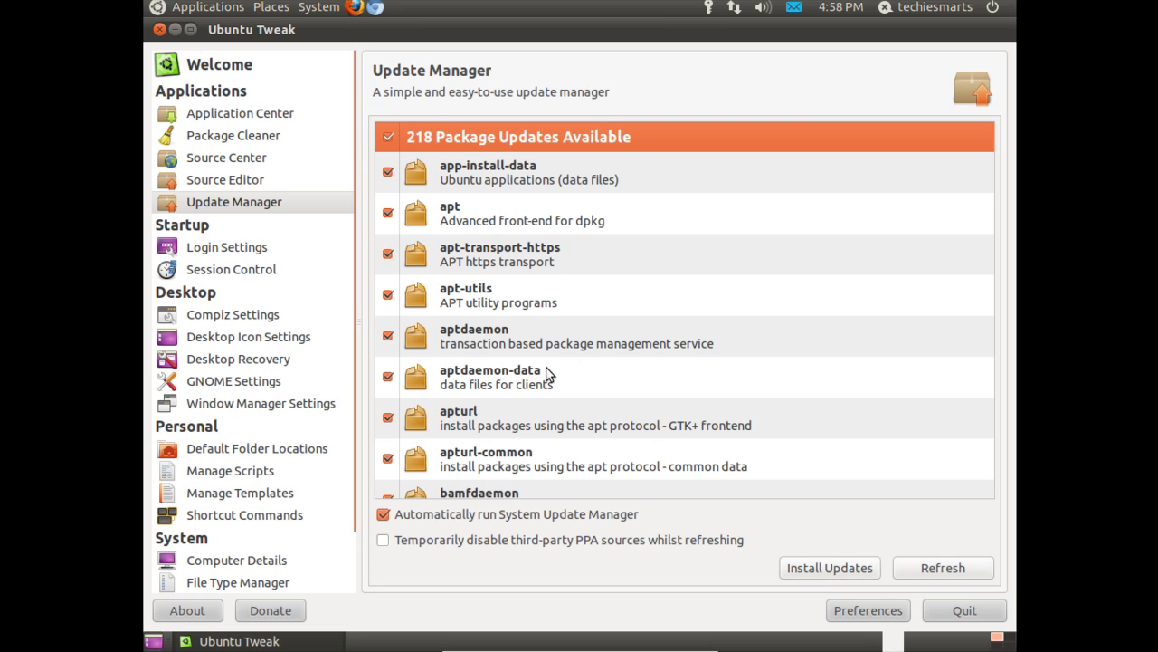
click(258, 252)
click(258, 275)
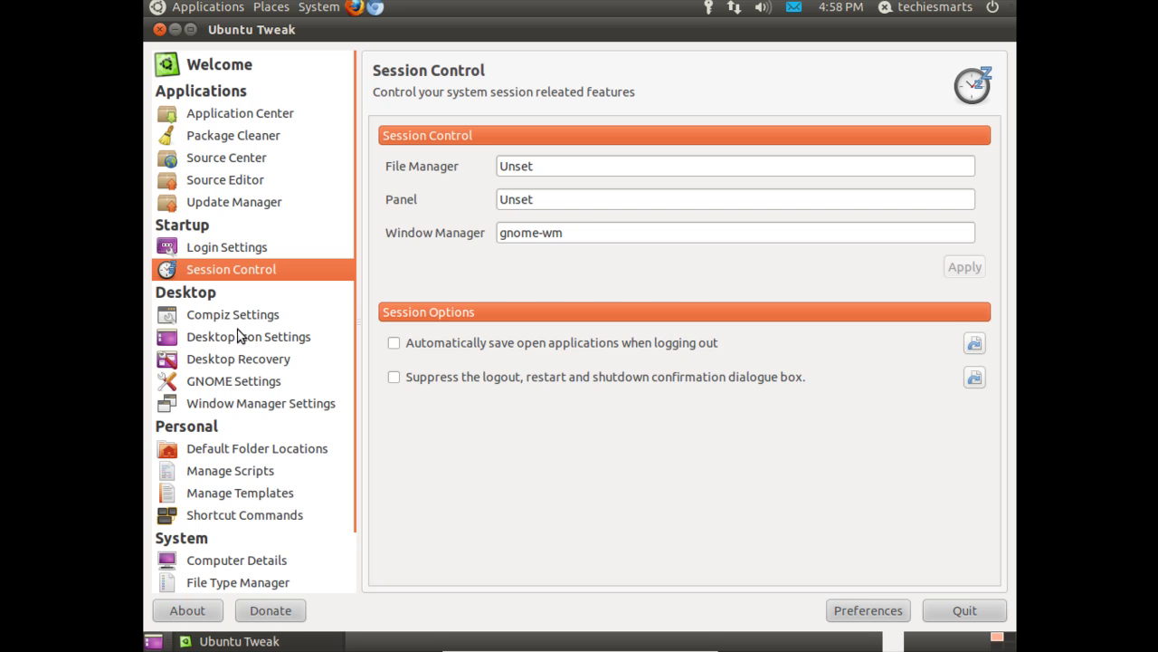
- Browse the Compiz, Desktop Icon, Desktop Recovery and GNOME pages, ending on Window Manager Settings
click(227, 323)
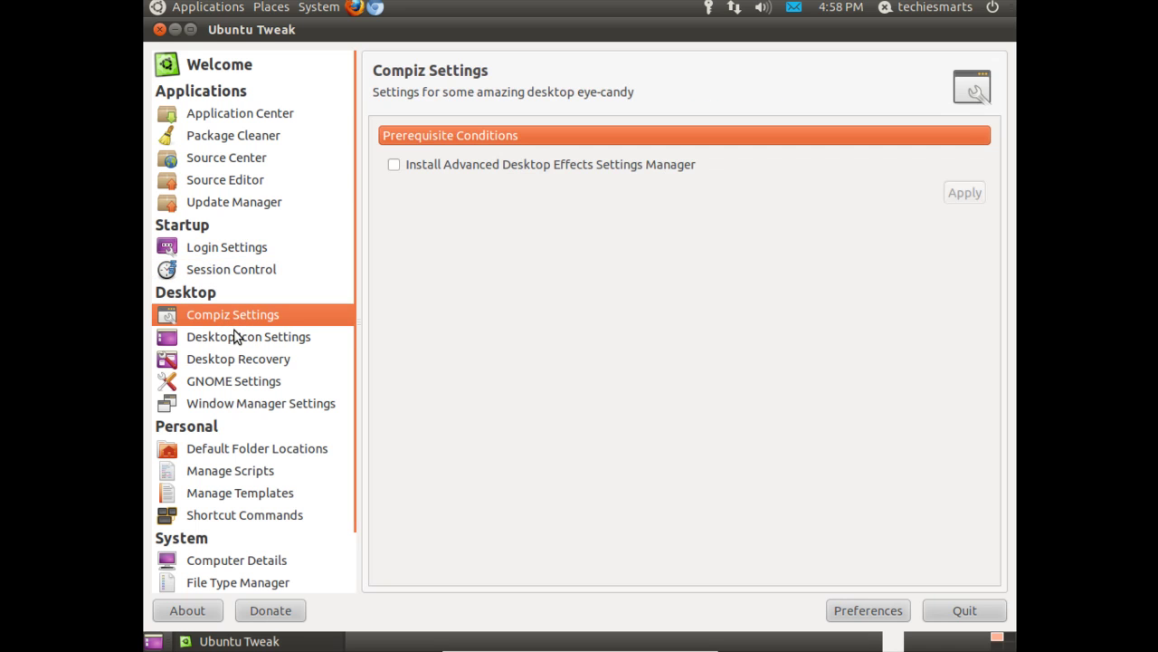
click(234, 337)
click(228, 361)
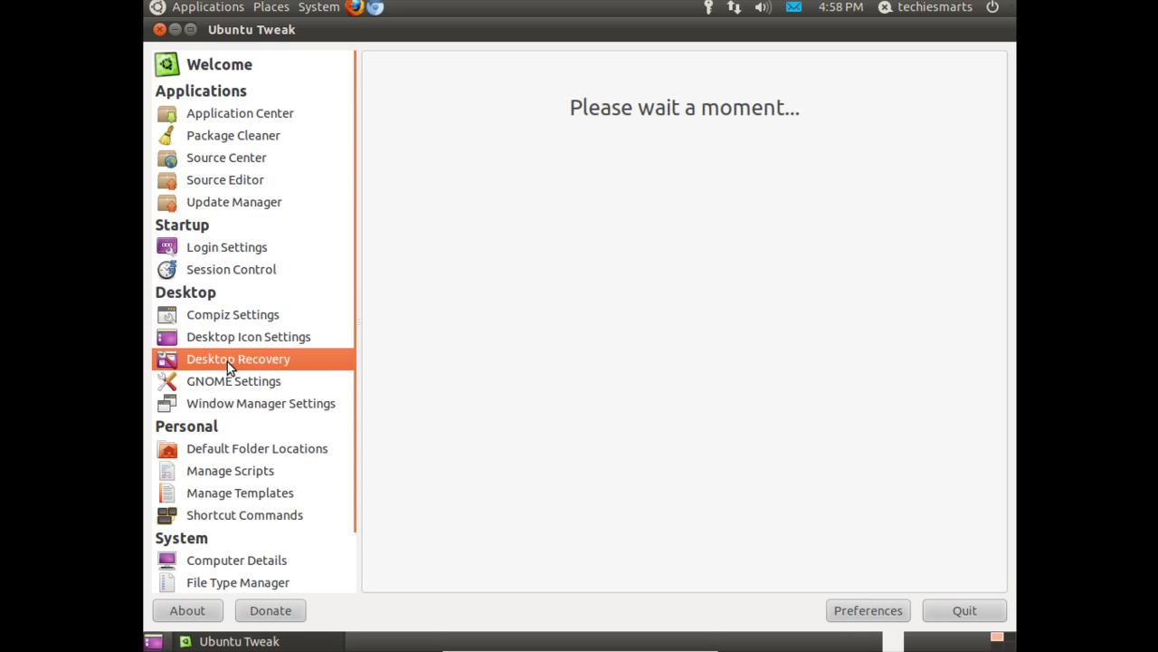
click(229, 383)
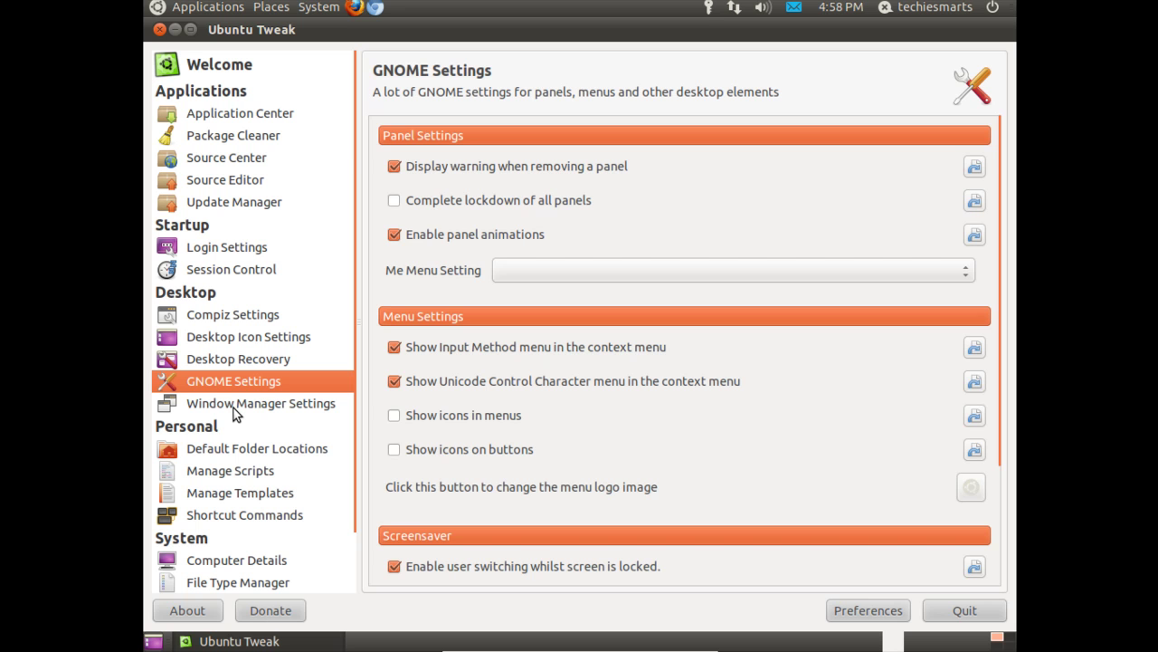
scroll(597, 428, down, 3)
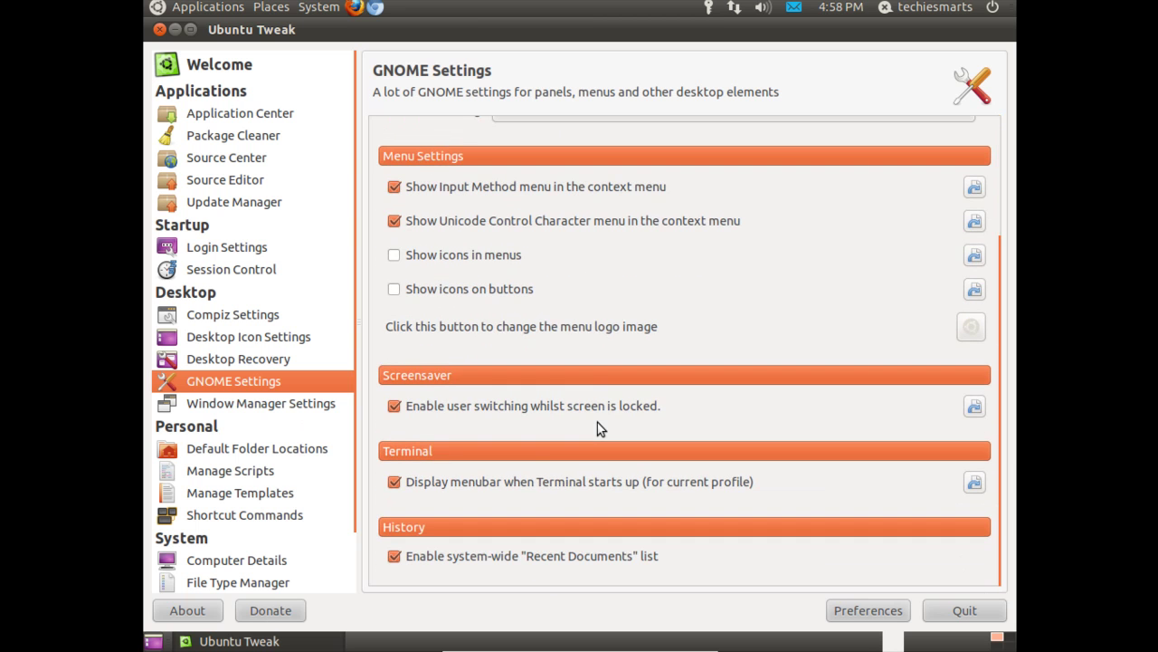
click(300, 409)
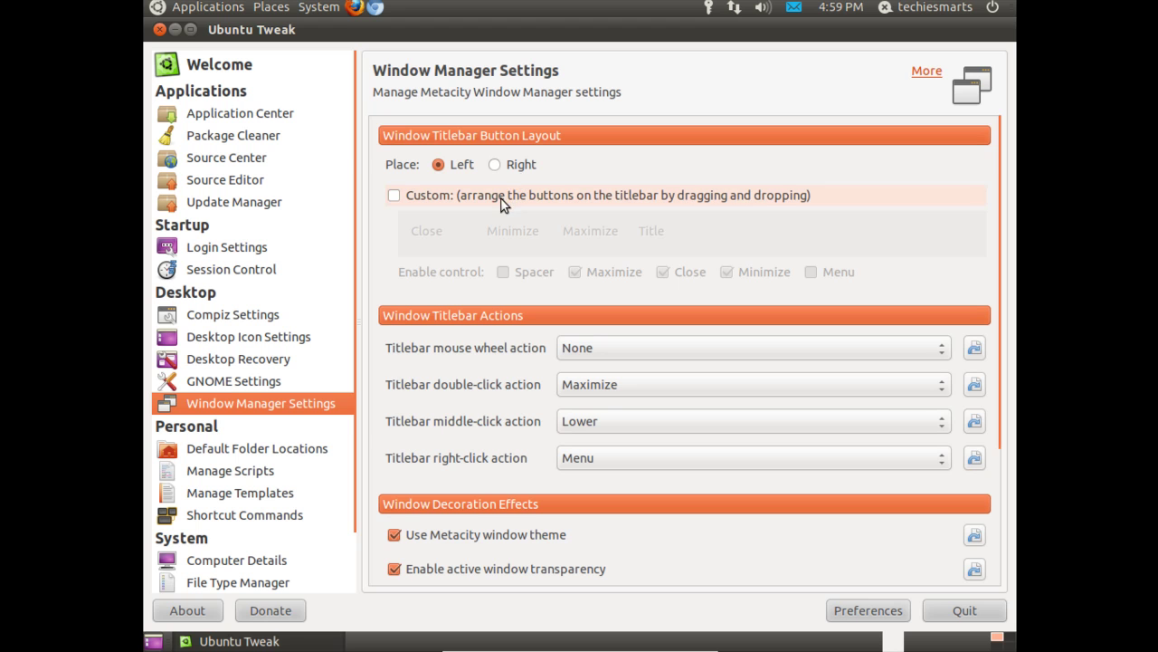
- Place the Metacity titlebar buttons on the Right, then back on the Left, and review the remaining settings
click(498, 168)
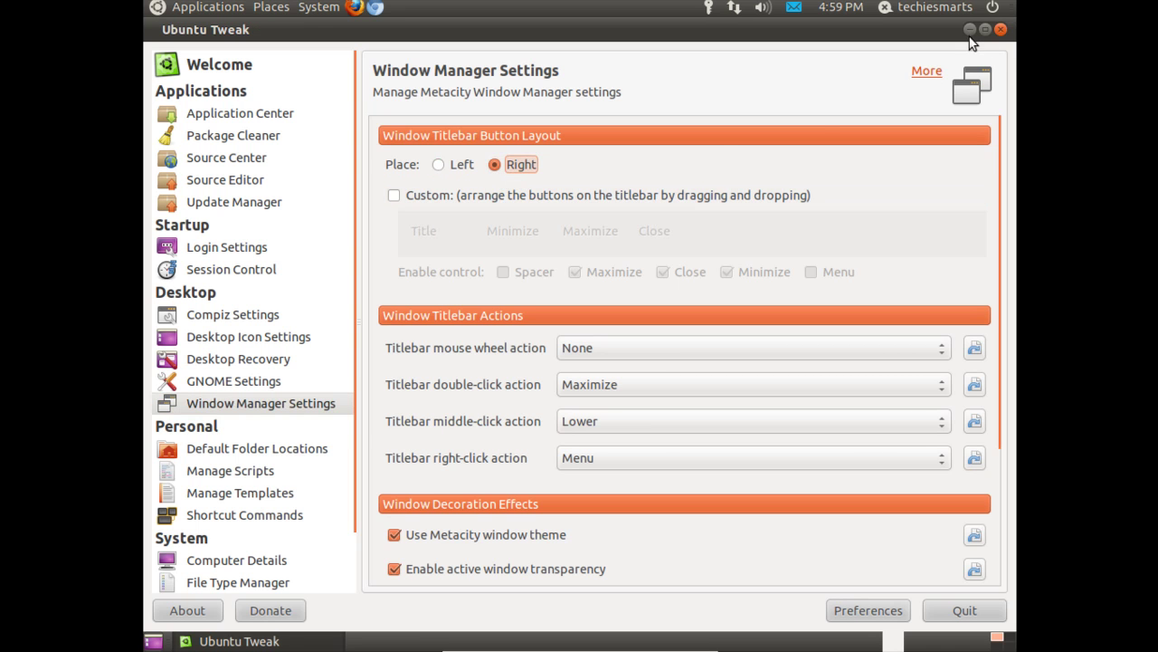
click(438, 164)
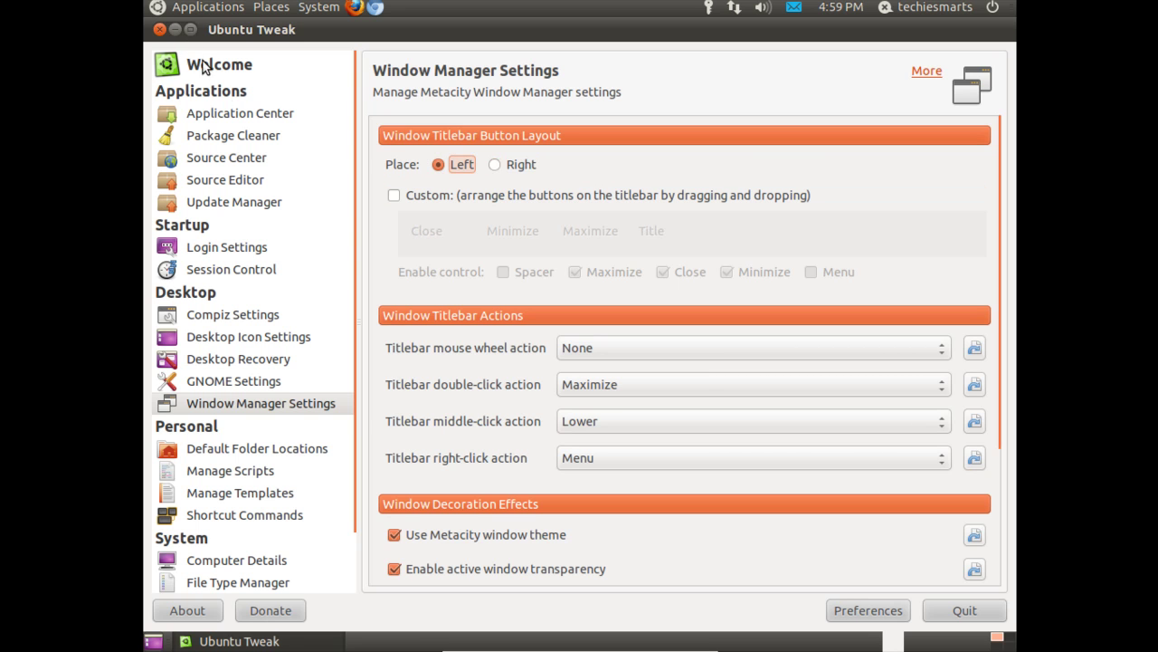
scroll(478, 355, down, 3)
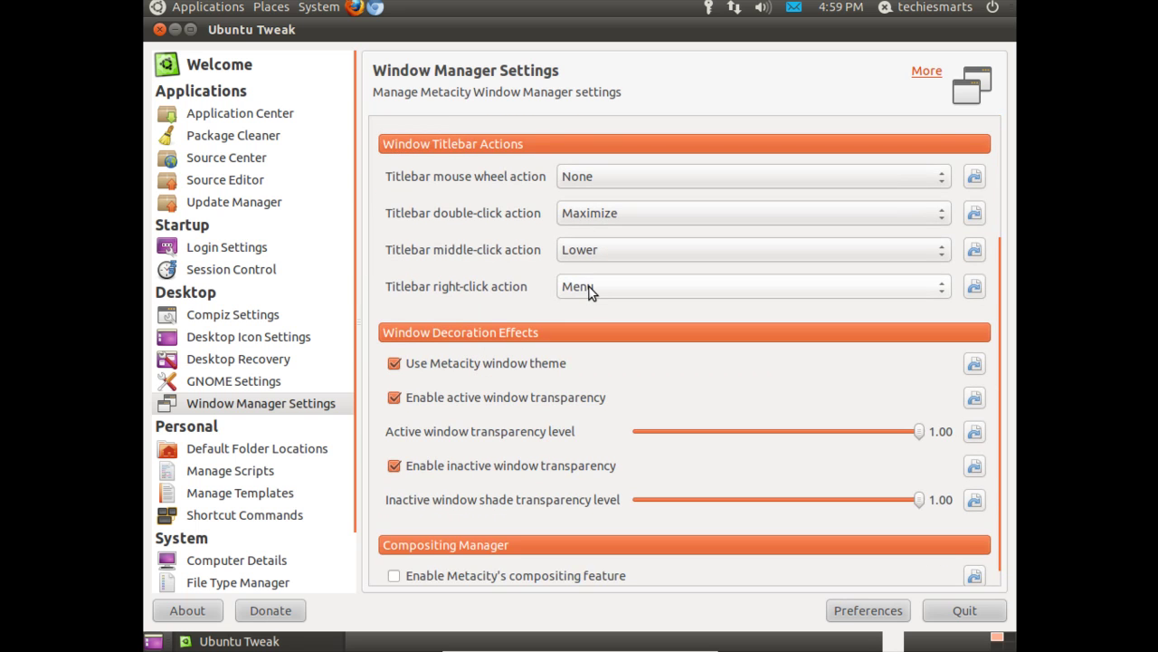
scroll(543, 326, down, 1)
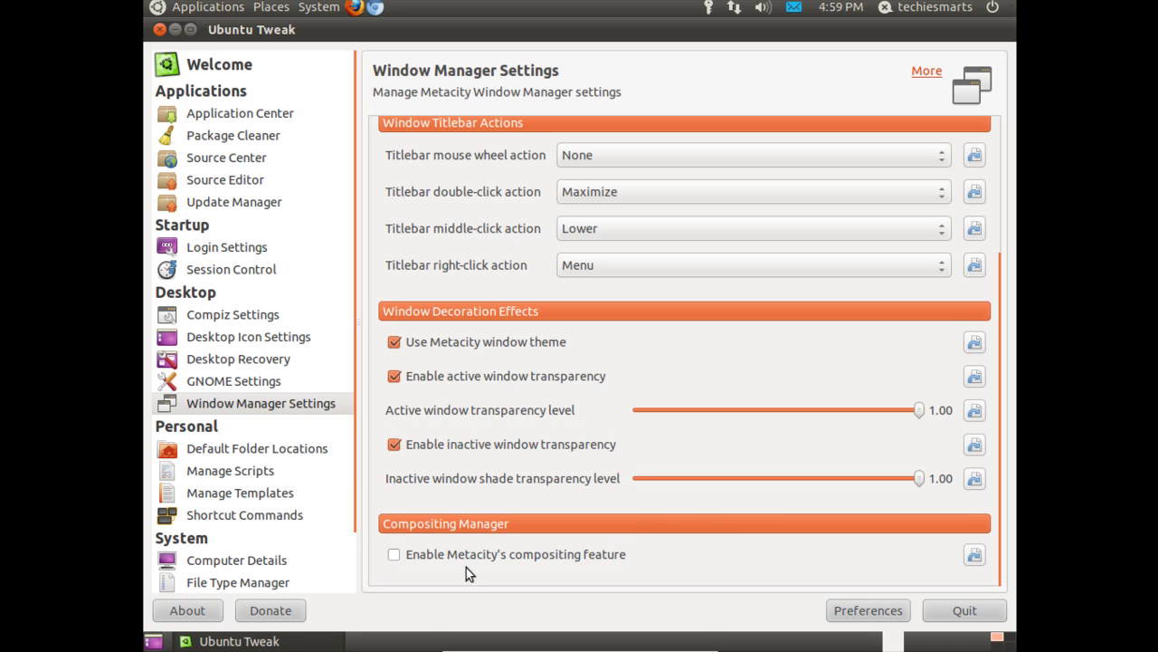
- View the Default Folder Locations, Scripts, Templates, Shortcut Commands and Computer Details pages
click(254, 452)
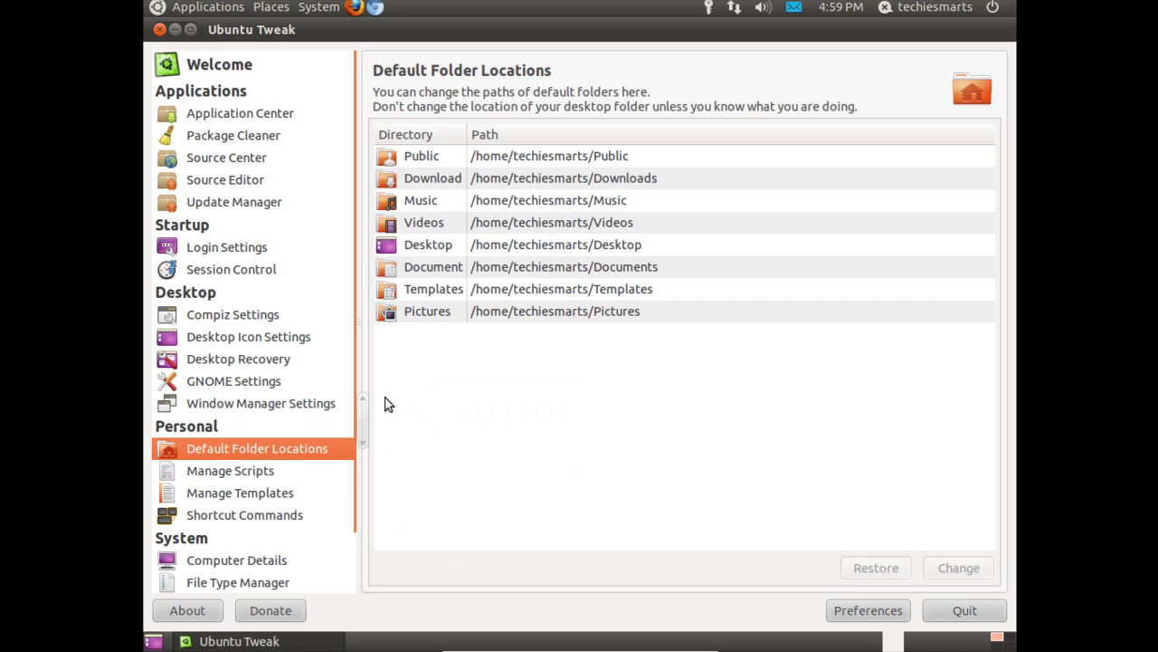
click(264, 469)
click(270, 492)
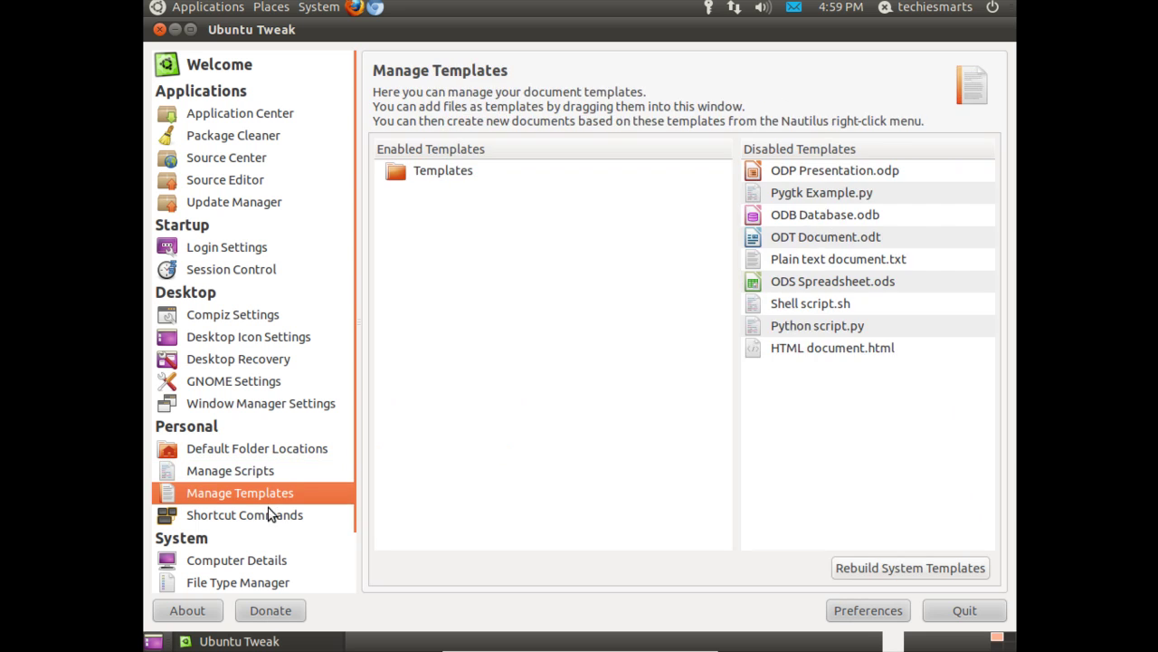
click(268, 520)
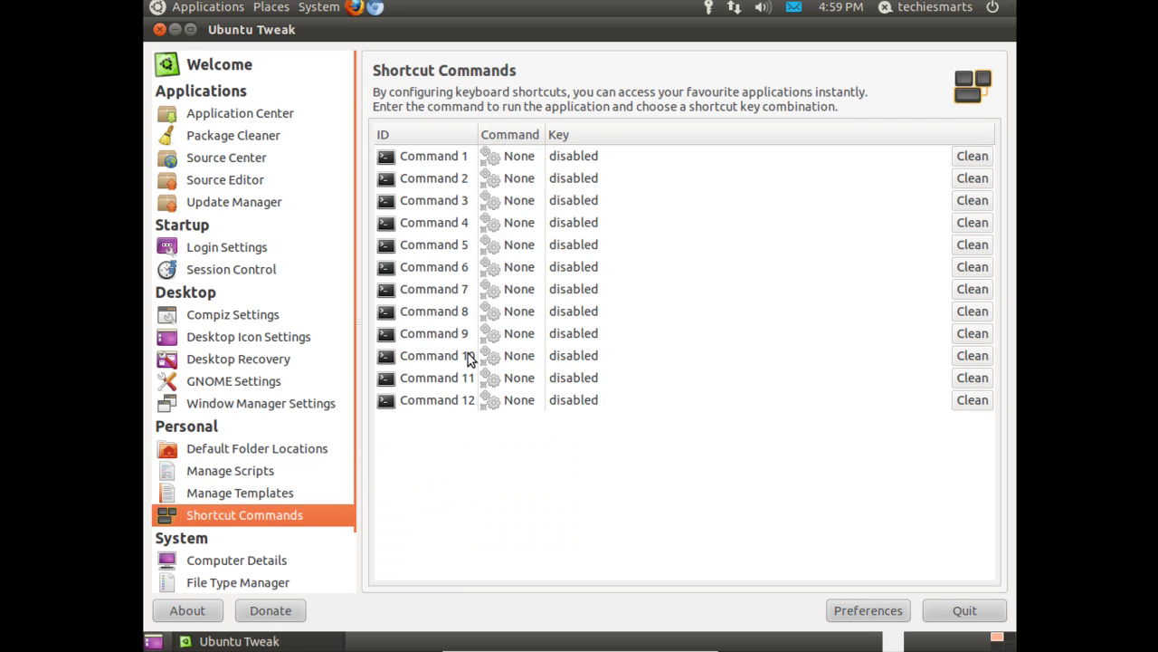
scroll(287, 469, down, 3)
click(259, 493)
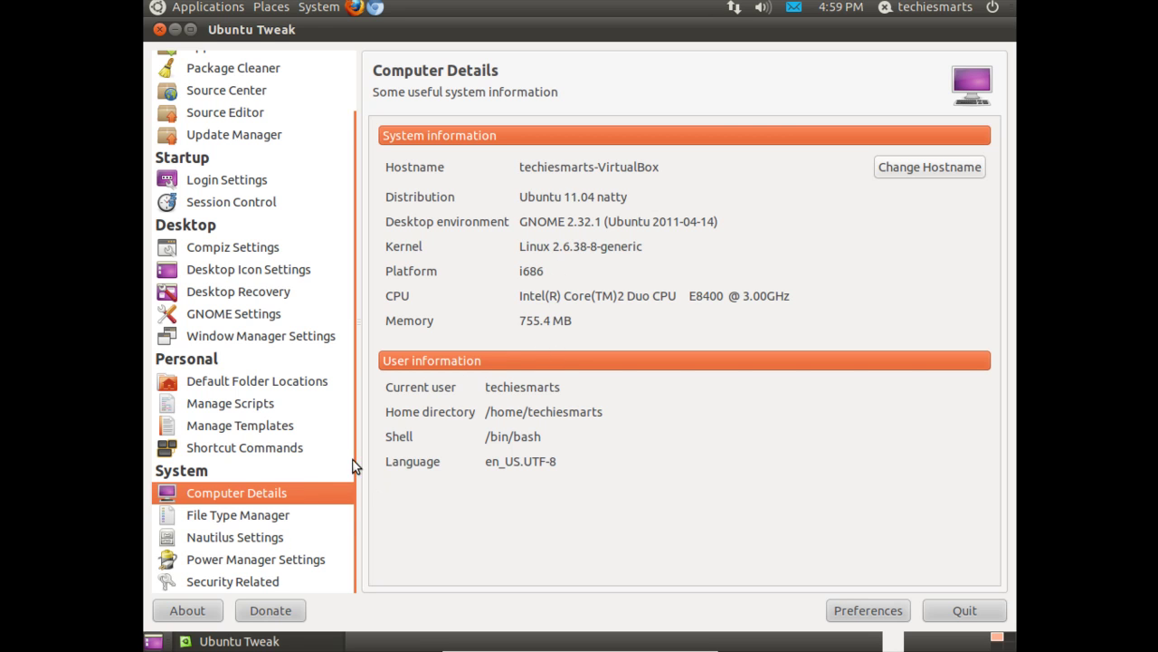
- View the File Type Manager, Nautilus, Power Manager and Security Related pages, then quit Ubuntu Tweak
click(239, 522)
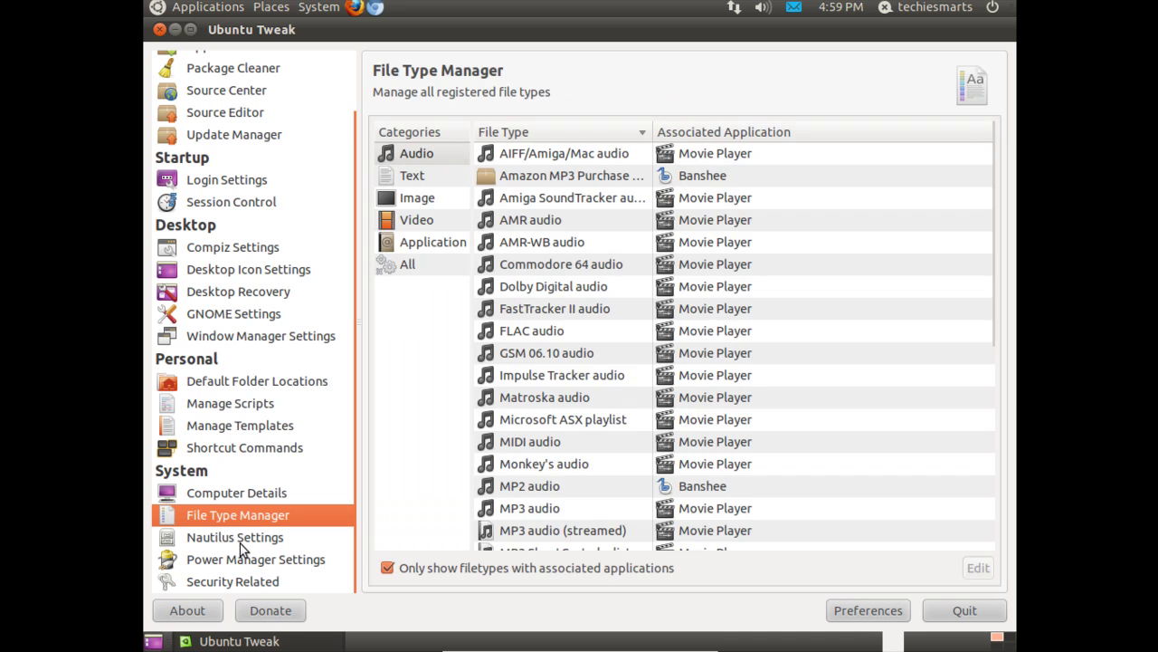
click(241, 541)
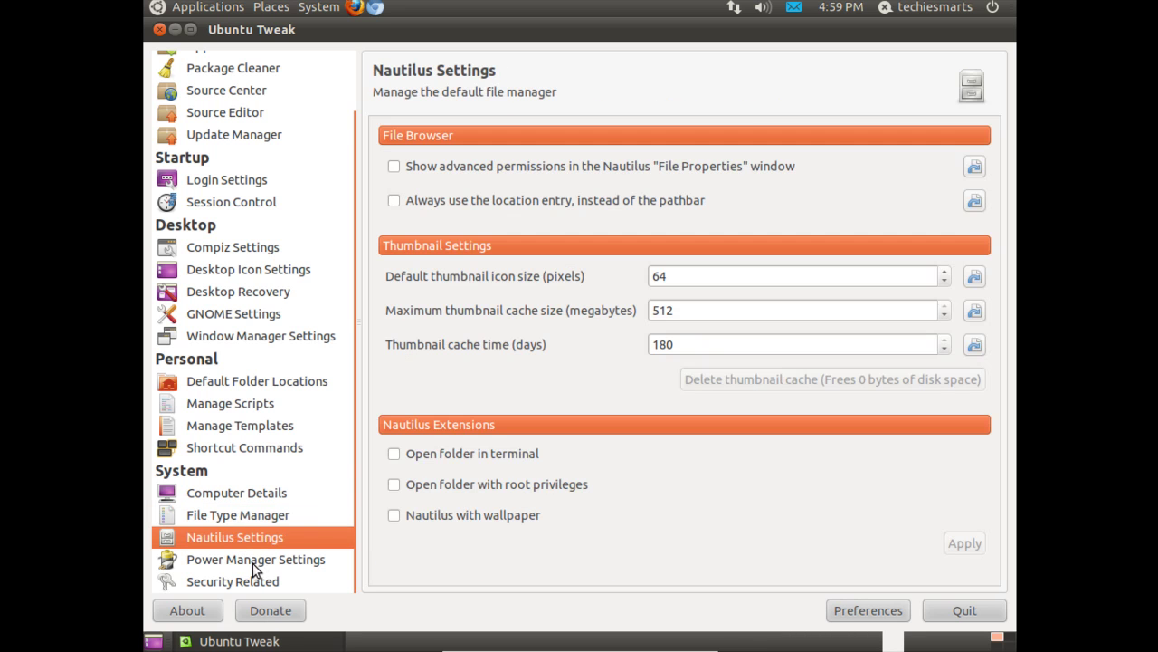
click(254, 563)
click(247, 583)
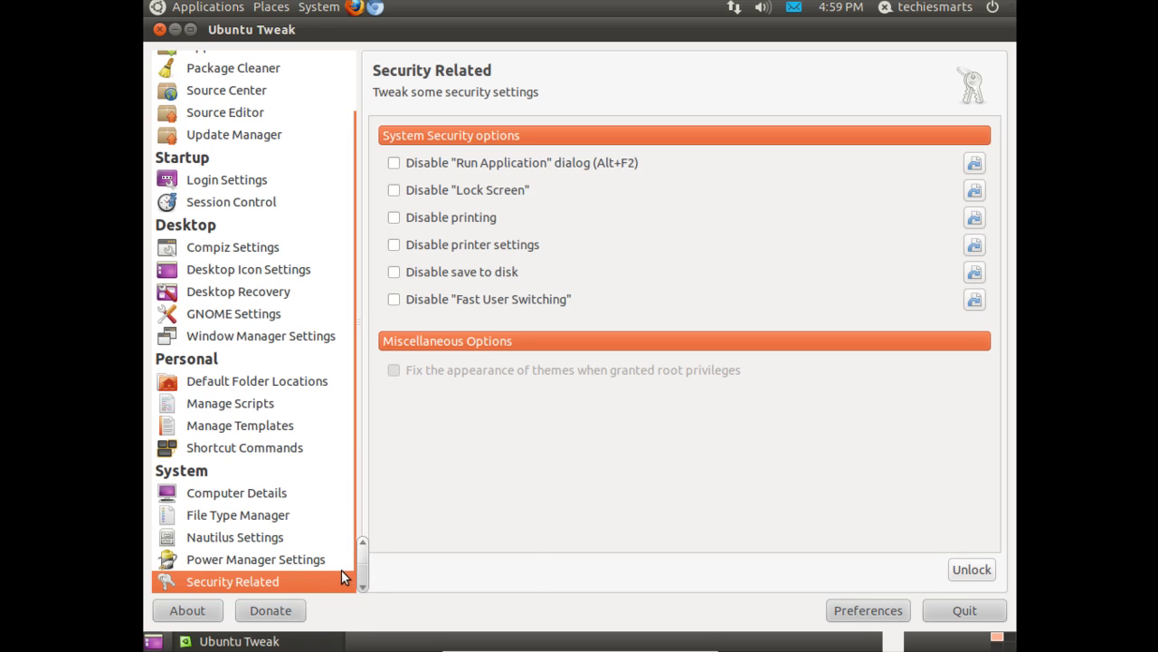
click(972, 616)
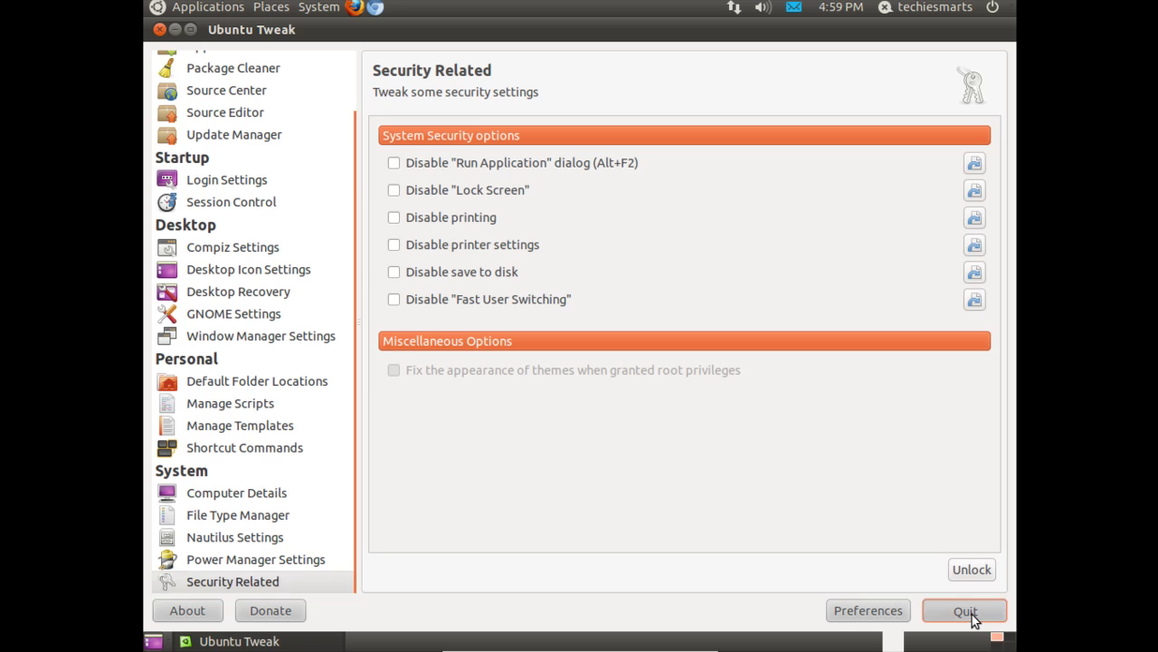
- Check that Avant Window Navigator appears under Applications > Accessories
click(210, 9)
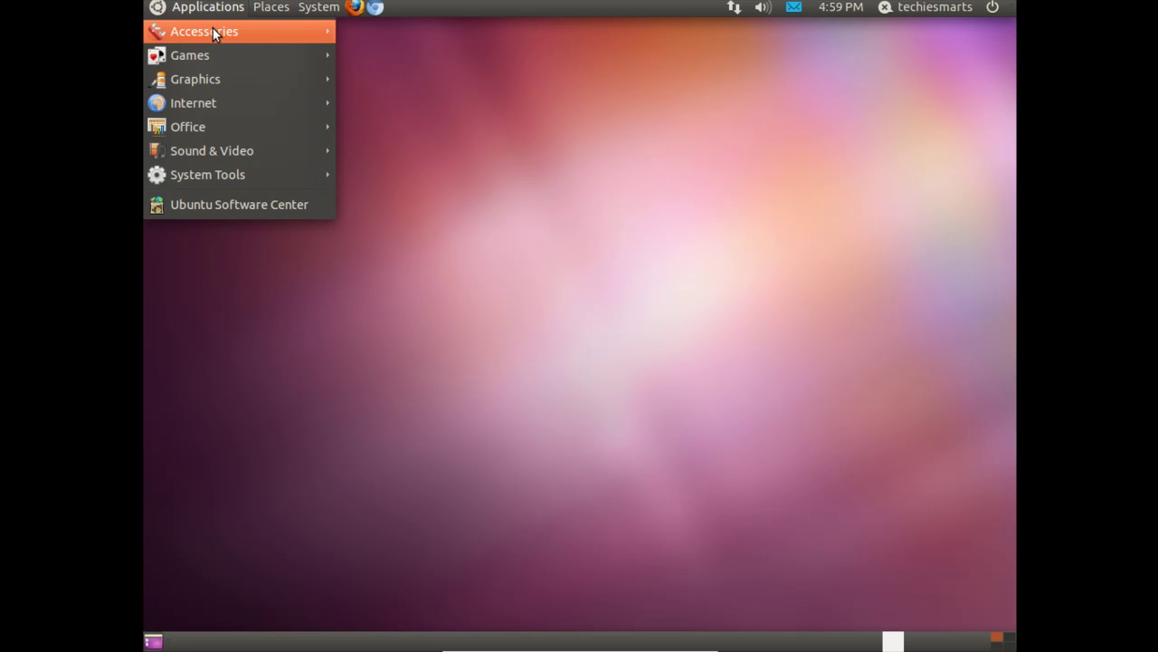
mouse_move(212, 29)
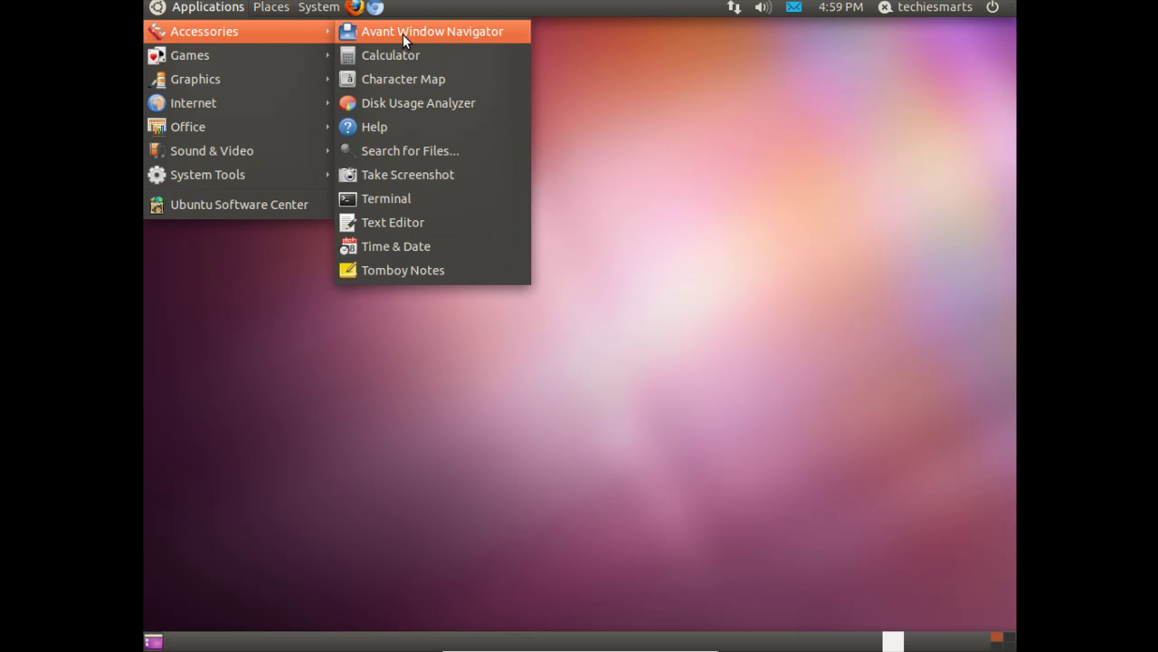
click(675, 142)
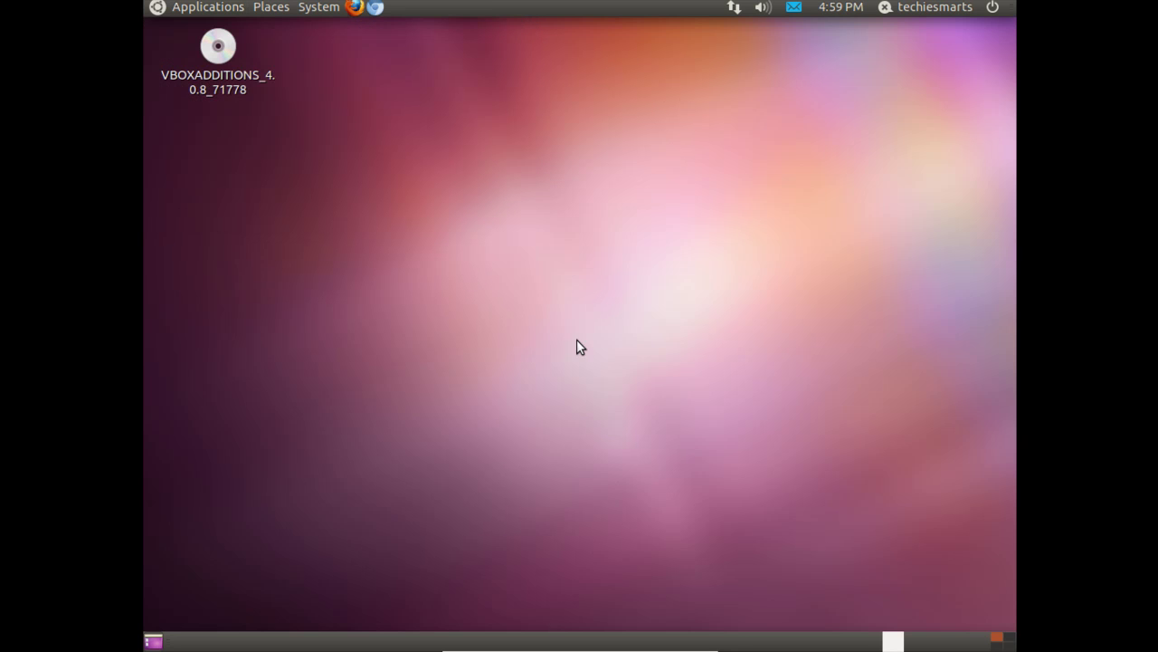